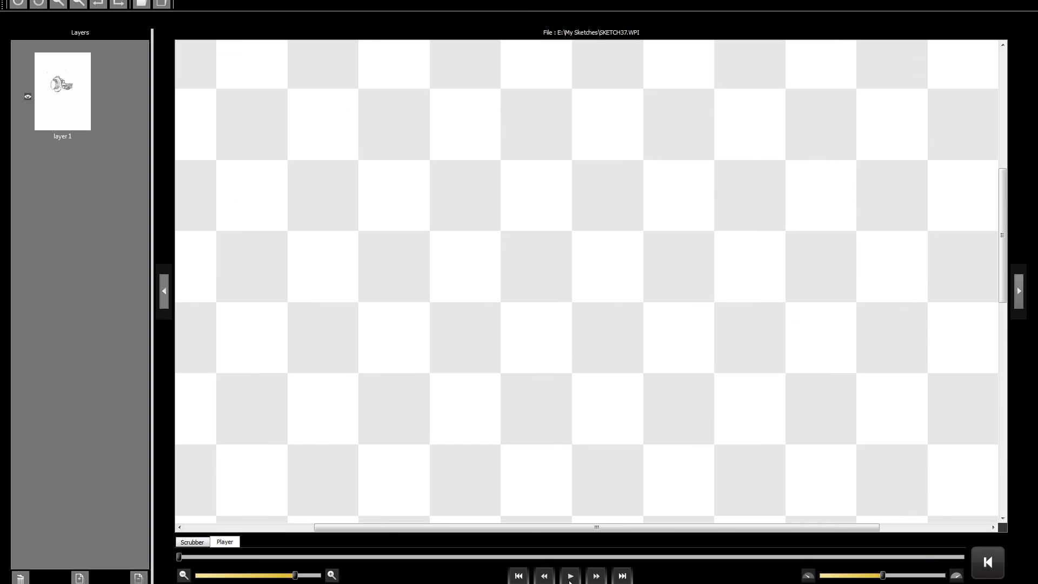
- Play back the recorded sketch SKETCH37.WPI
left_click(569, 580)
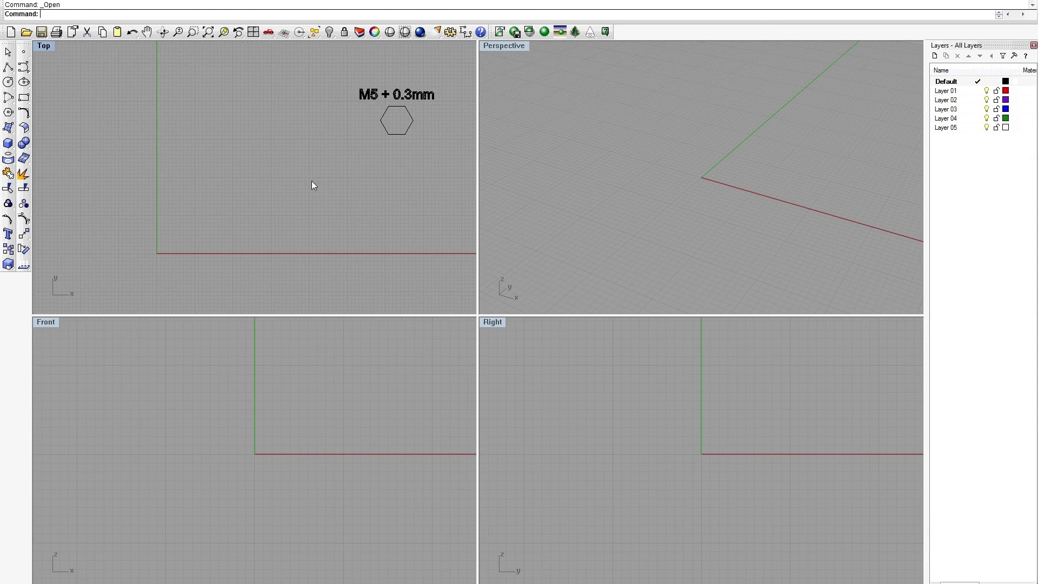
- In Rhino's Top view, draw two concentric circles at the origin, 20 mm and about 30 mm in diameter
left_click(8, 81)
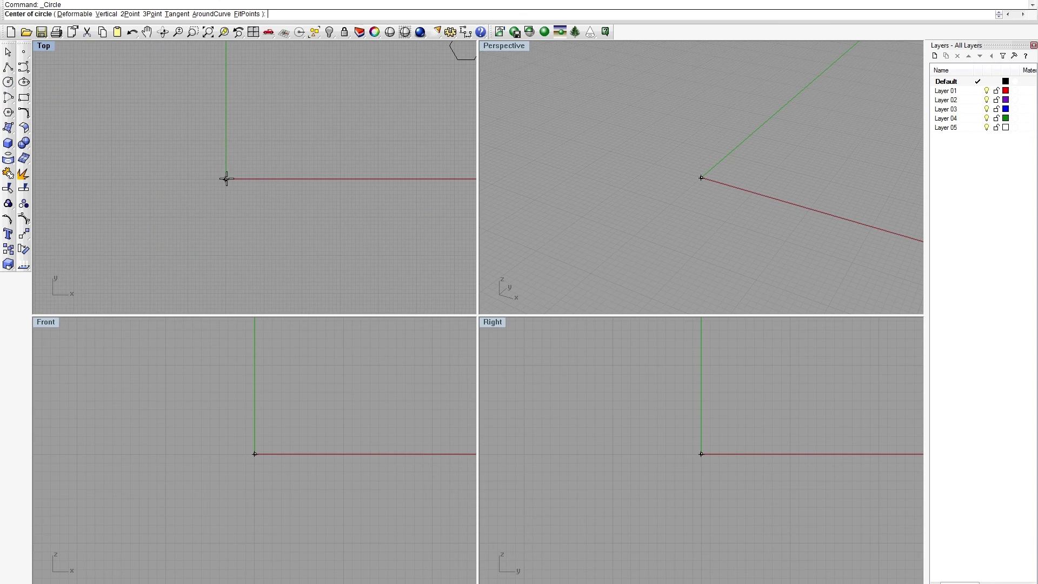
left_click(225, 179)
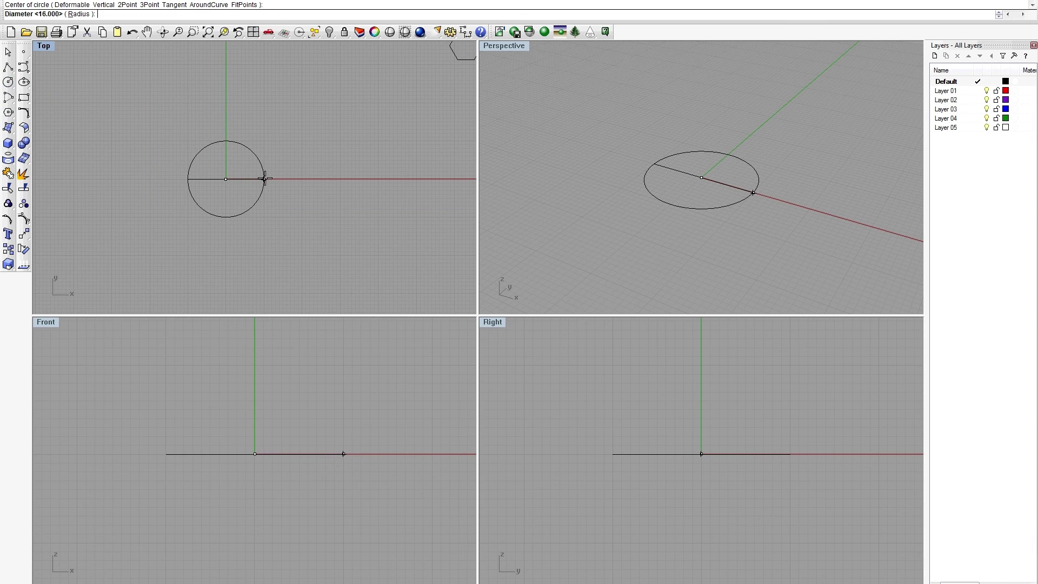
type("20")
key("Return")
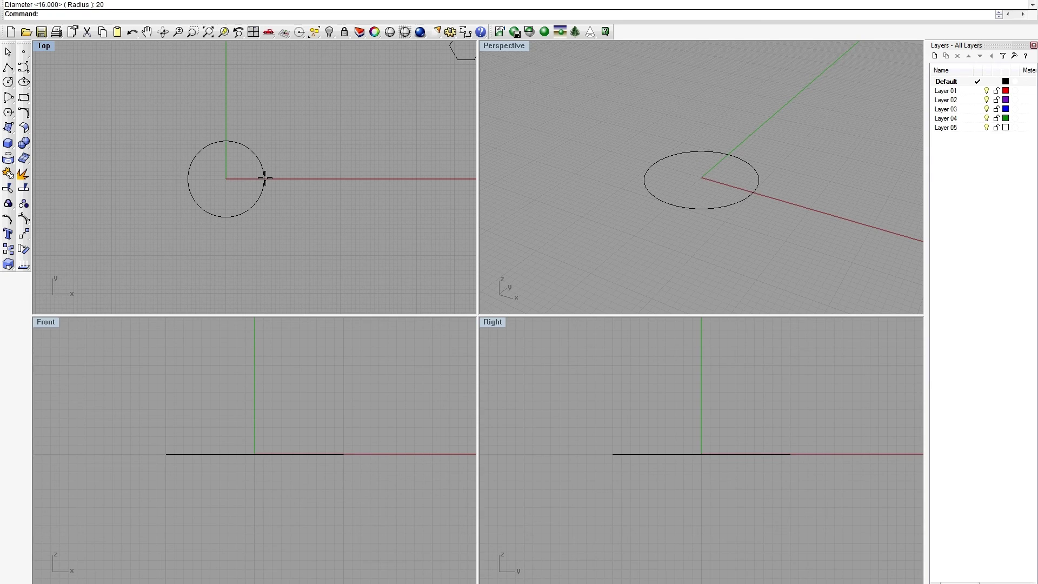
right_click_drag(285, 173, 284, 203)
scroll(270, 200, "up", 2)
left_click(260, 200)
left_click(259, 186)
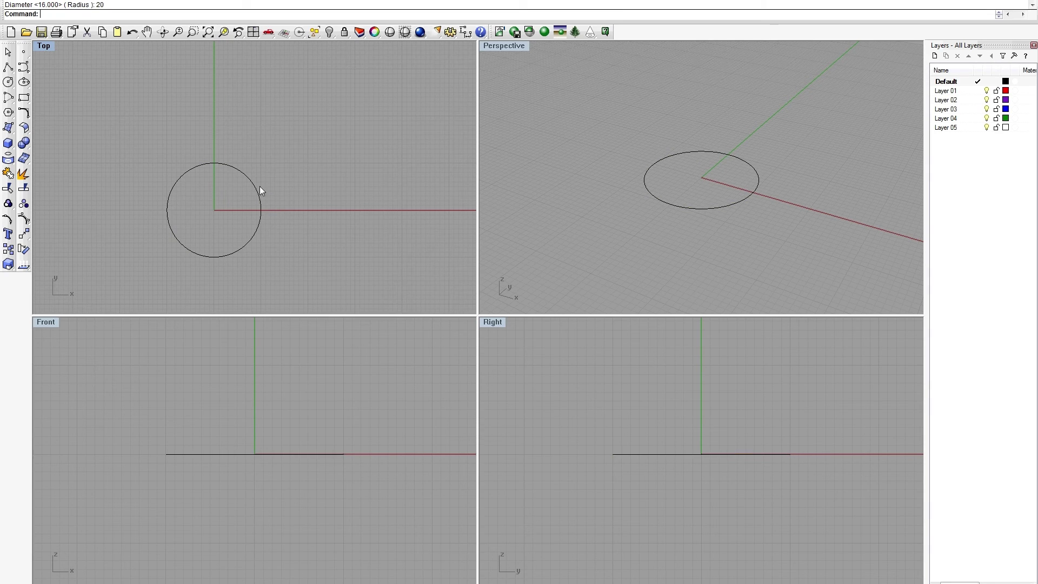
left_click(8, 82)
left_click(216, 211)
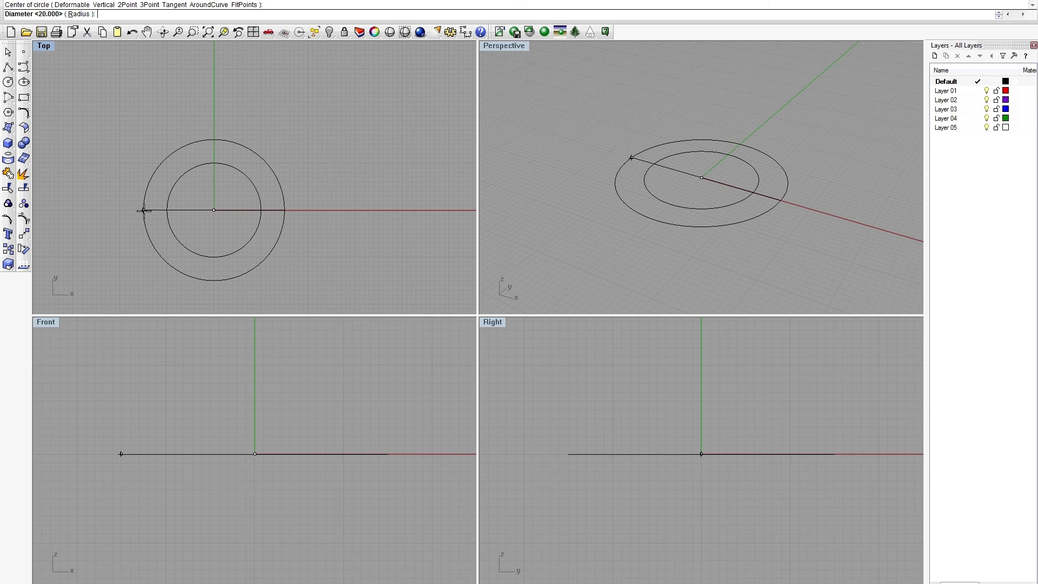
left_click(144, 210)
- Draw concentric circles of 20 mm and 30 mm diameter at the far end of the grid's x-axis
right_click_drag(264, 211, 161, 194)
scroll(324, 207, "down", 4)
left_click(8, 82)
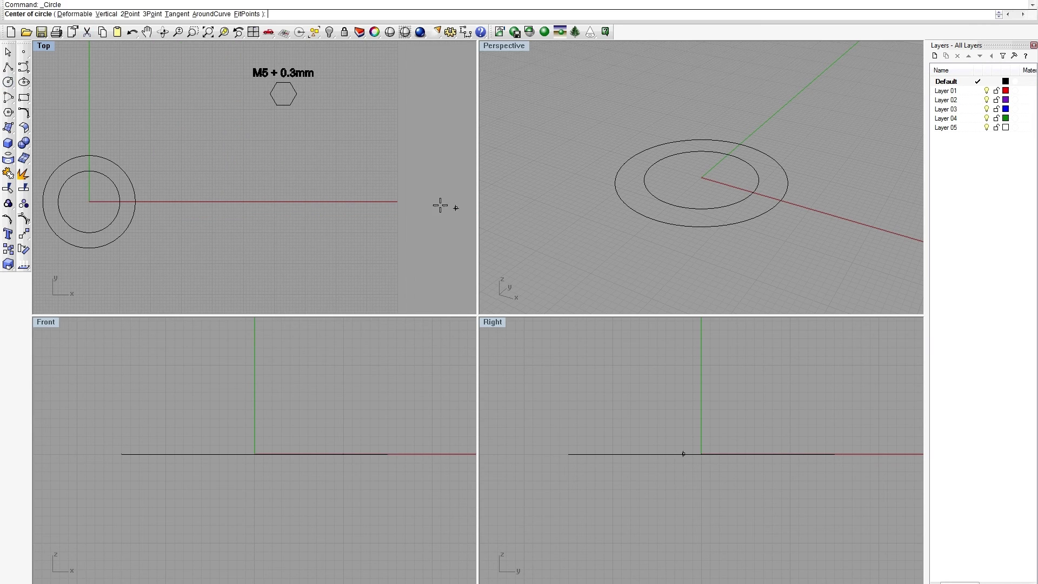
left_click(397, 202)
type("20")
key("Return")
right_click(398, 204)
left_click(398, 202)
type("30")
key("Return")
- Draw a short horizontal line crossing the upper right of the origin ring's outer circle
right_click_drag(187, 185, 215, 187)
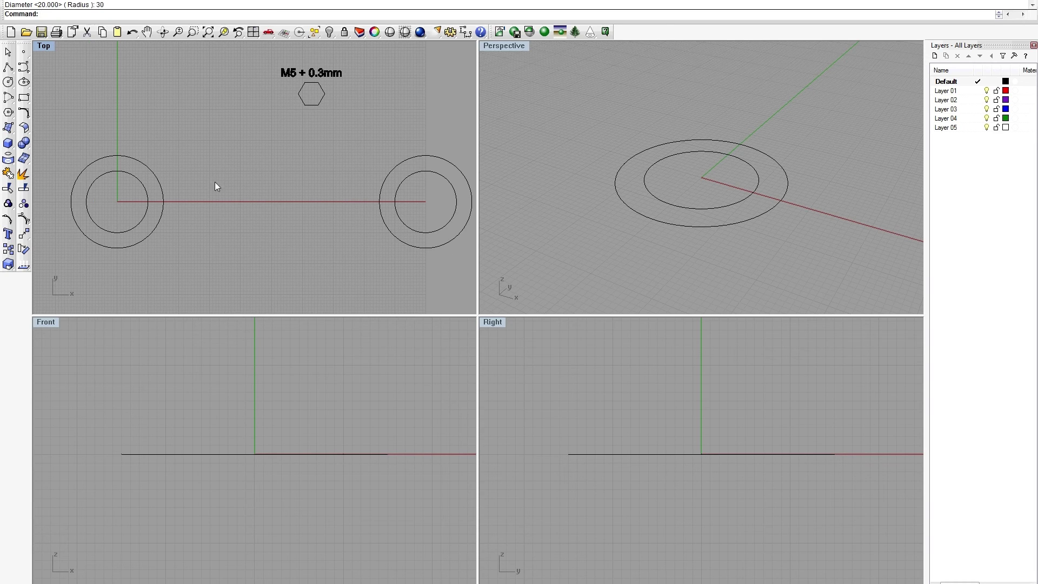
left_click(8, 67)
scroll(163, 177, "up", 2)
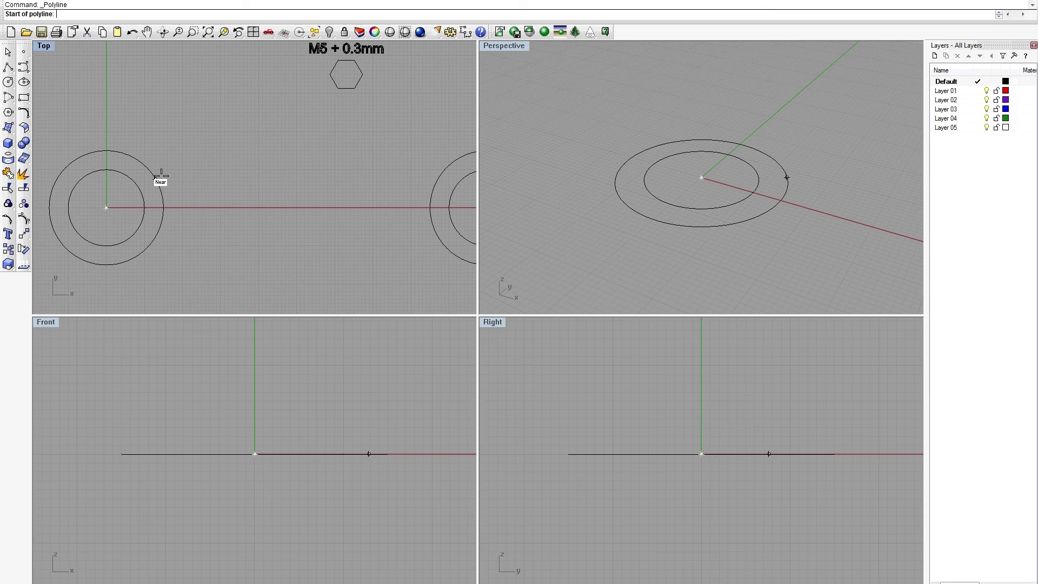
scroll(157, 176, "up", 2)
left_click(196, 178)
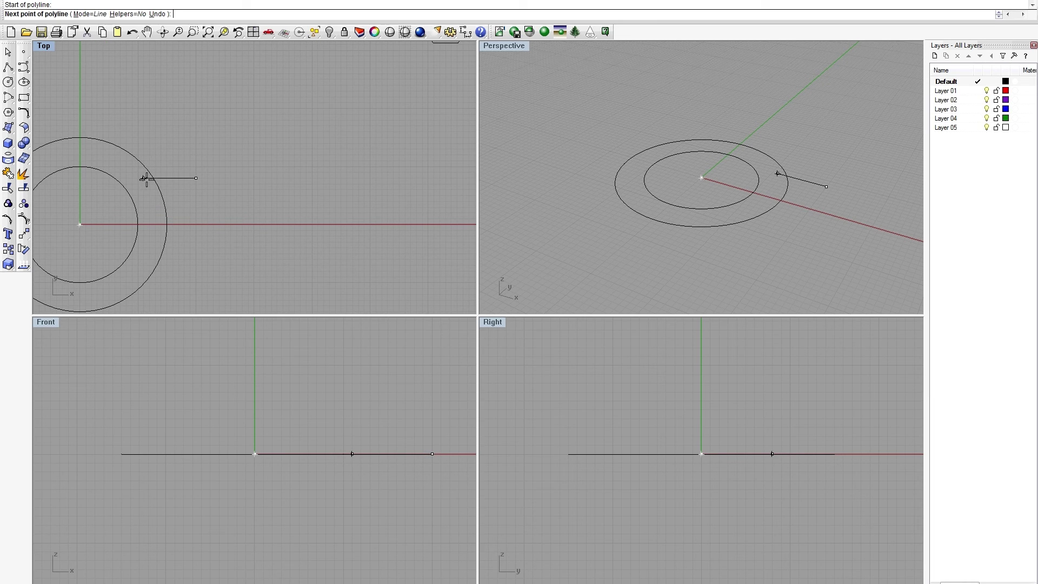
left_click(146, 178)
scroll(213, 193, "down", 3)
key("Return")
- Draw a vertical centre line midway between the two circle pairs and move it to Layer 01
key("Return")
left_click(279, 129)
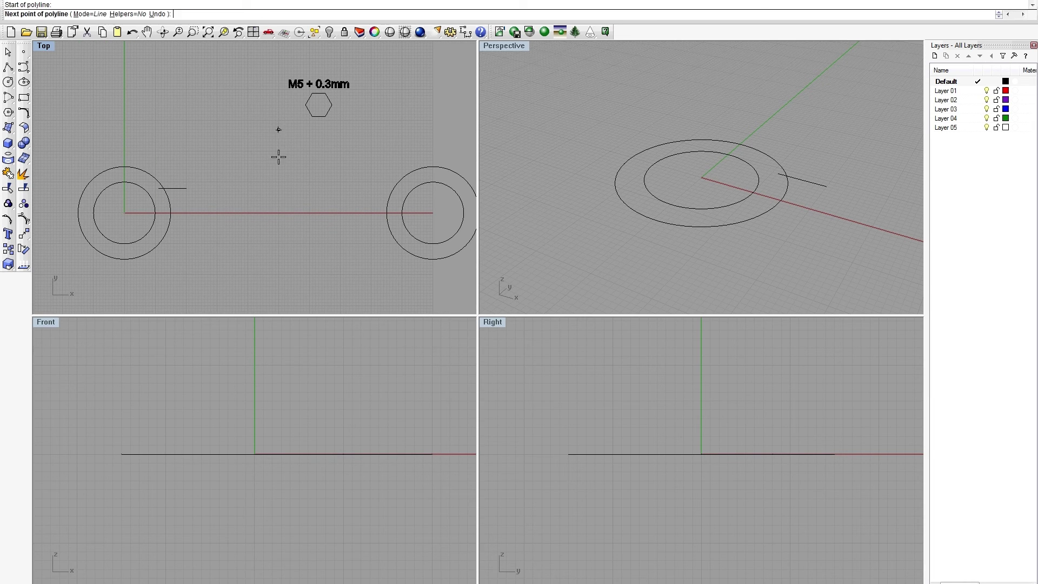
left_click(279, 296)
key("Return")
right_click(952, 90)
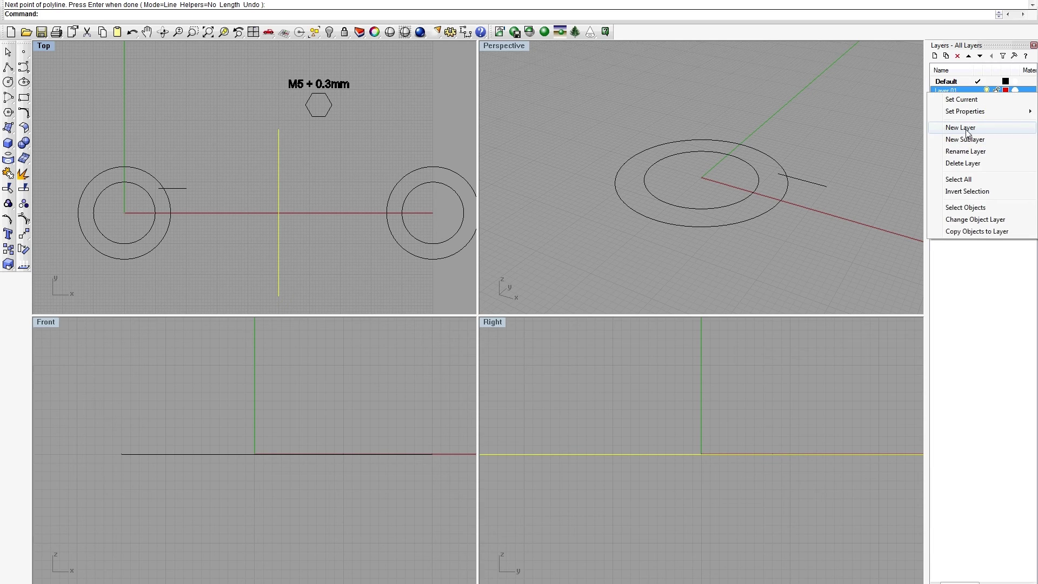
left_click(975, 219)
left_click(213, 200)
- Draw a horizontal line from the top of the origin ring's outer circle to the red centre line
right_click_drag(213, 200, 252, 188)
left_click_drag(398, 149, 480, 252)
right_click_drag(215, 187, 258, 183)
scroll(284, 203, "up", 2)
left_click(277, 189)
scroll(259, 182, "up", 2)
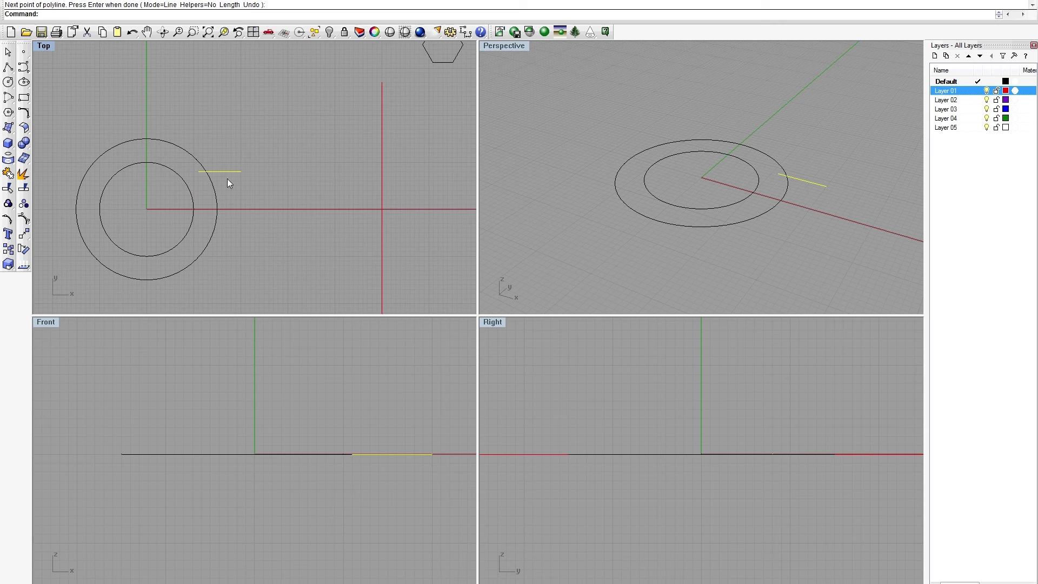
left_click(9, 67)
scroll(149, 133, "up", 2)
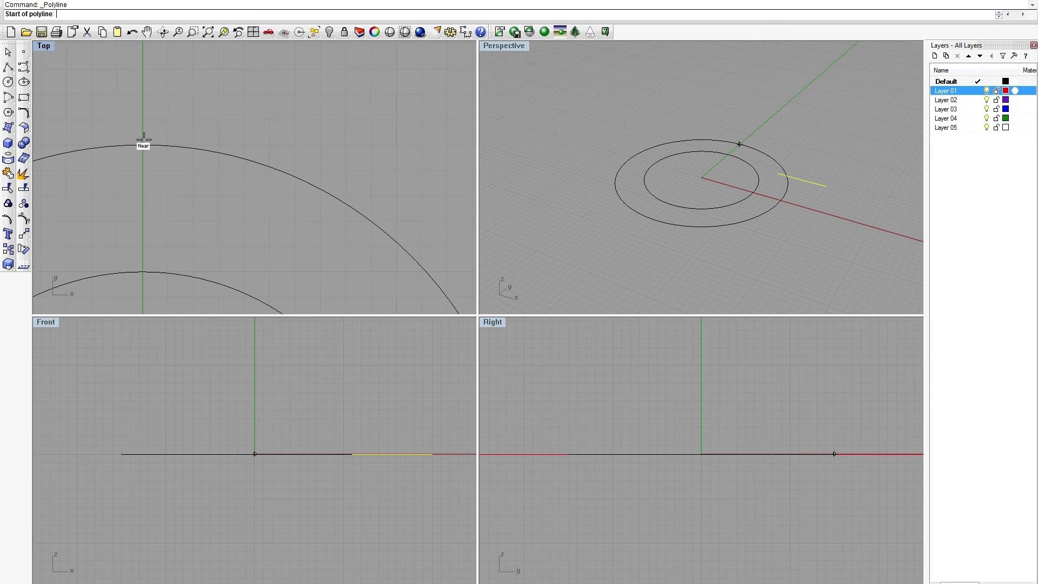
left_click(144, 143)
scroll(111, 135, "down", 3)
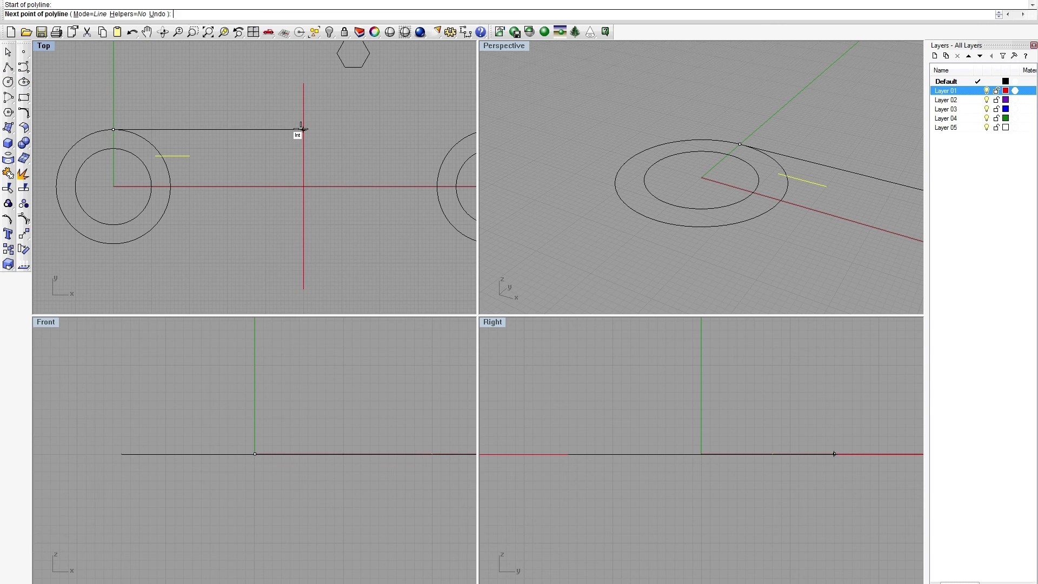
left_click(299, 129)
key("Return")
- Draw a narrow slot outline with a pointed end along the x-axis, starting just inside the inner circle
key("Return")
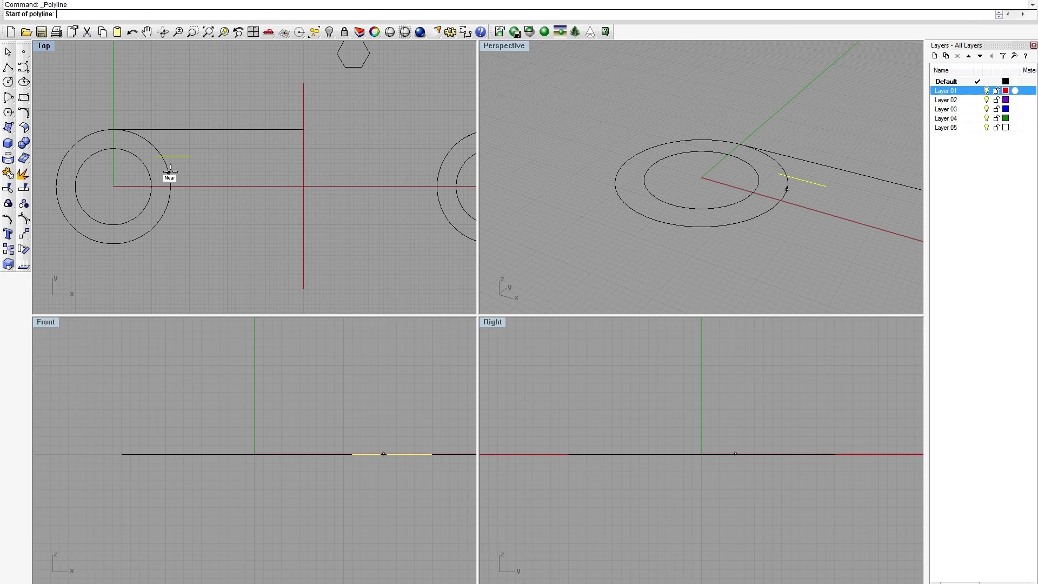
scroll(173, 176, "up", 4)
left_click(131, 188)
scroll(274, 188, "down", 3)
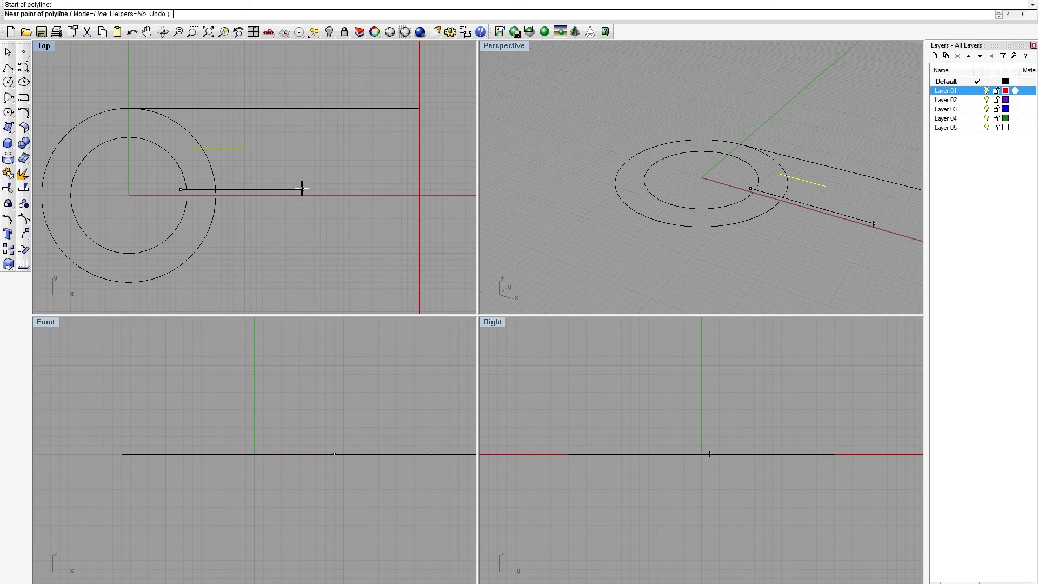
left_click(321, 189)
left_click(326, 196)
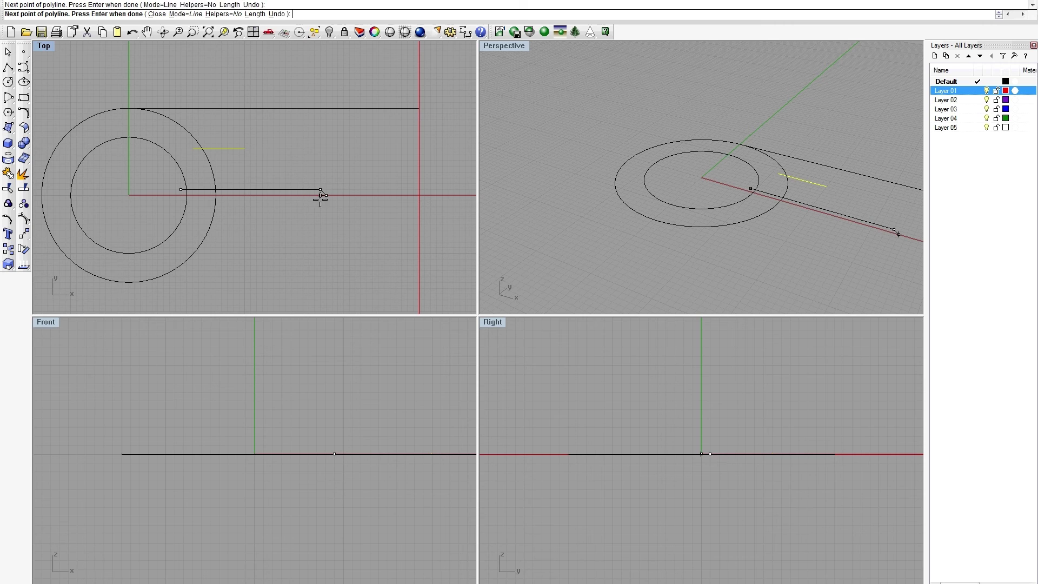
left_click(320, 200)
left_click(182, 201)
right_click(182, 201)
left_click(215, 176)
left_click(203, 201, "shift")
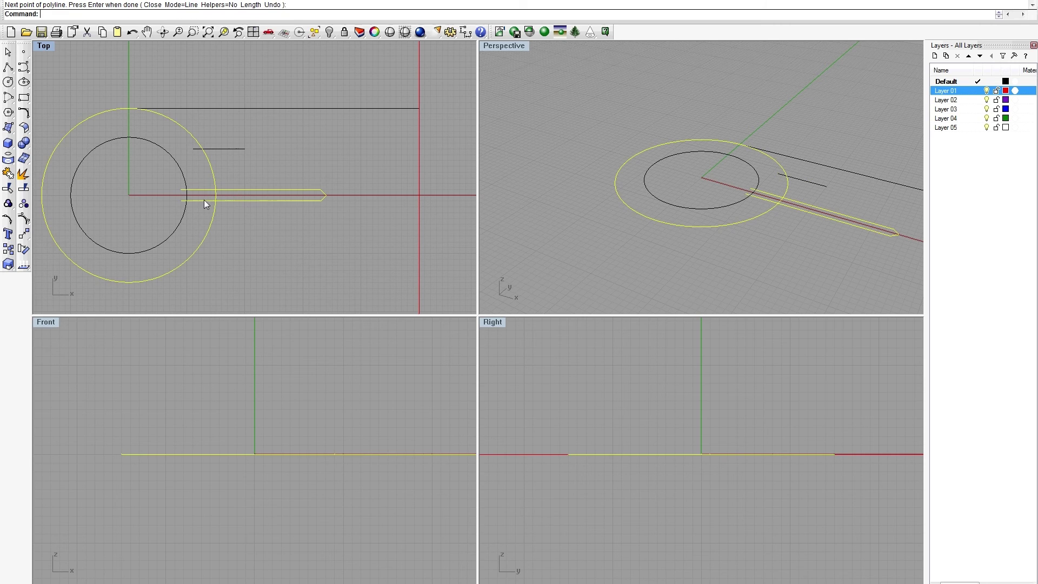
left_click(185, 202, "shift")
left_click(8, 173)
right_click(115, 187)
right_click(185, 180)
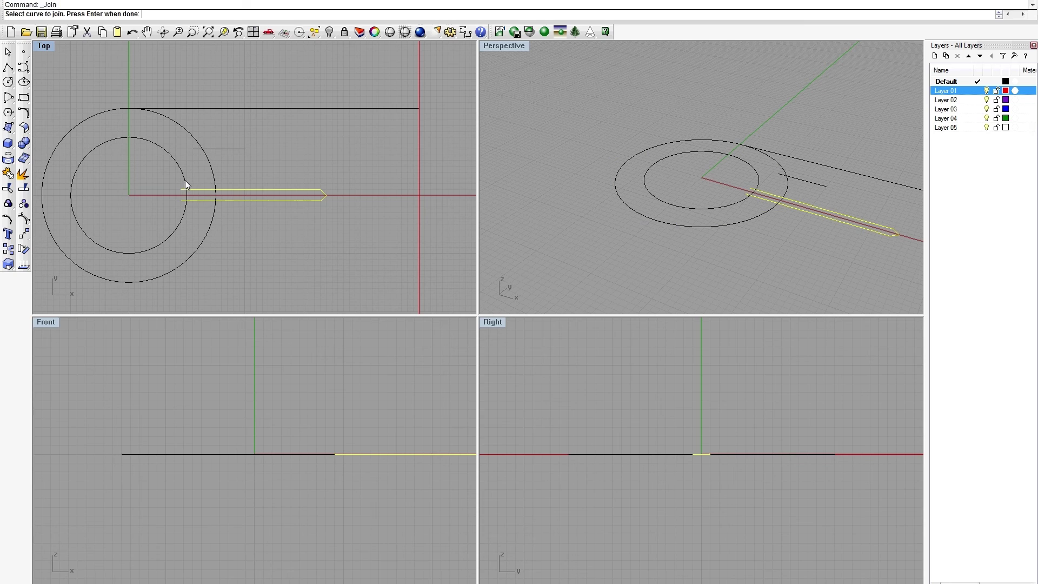
left_click(184, 180)
right_click(181, 180)
- Trim both origin circles and the slot outline against each other so the slot opens into the inner circle
left_click(184, 180)
left_click(216, 180, "shift")
left_click(211, 189, "shift")
left_click(8, 188)
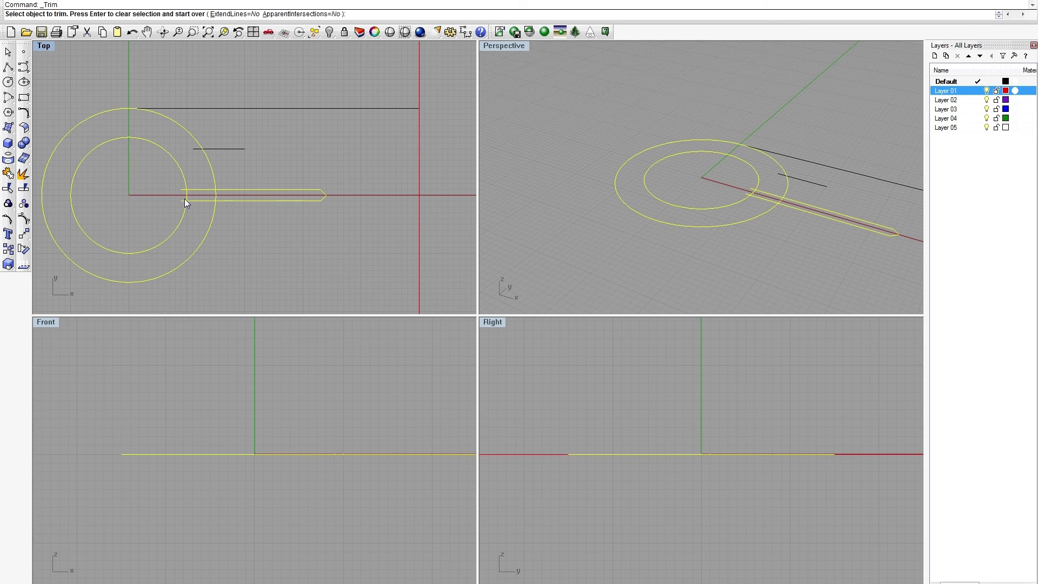
left_click(184, 200)
left_click(186, 196)
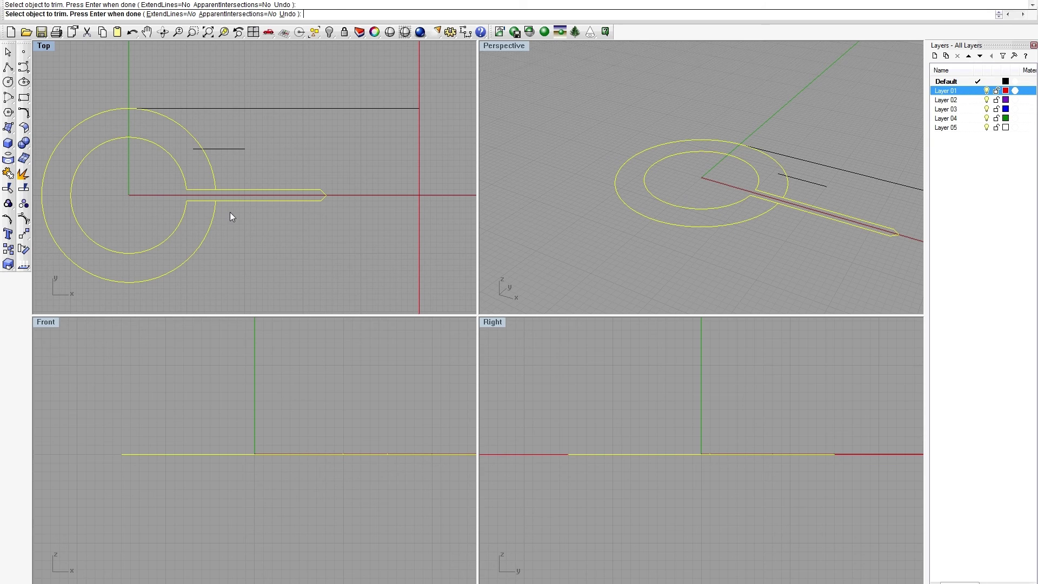
key("Return")
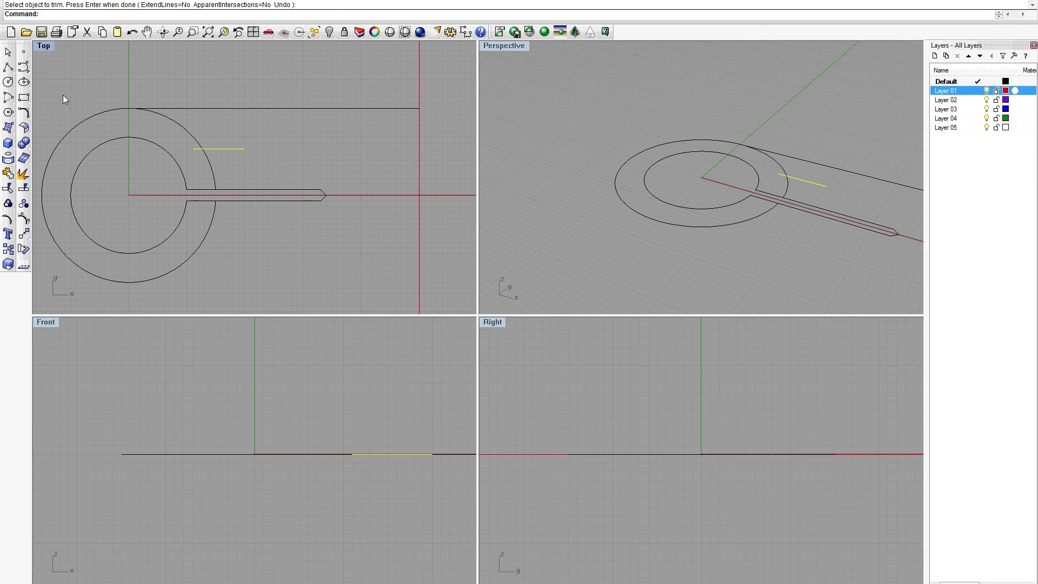
- Draw a horizontal line below the slot from the outer circle to the red centre line
left_click(8, 66)
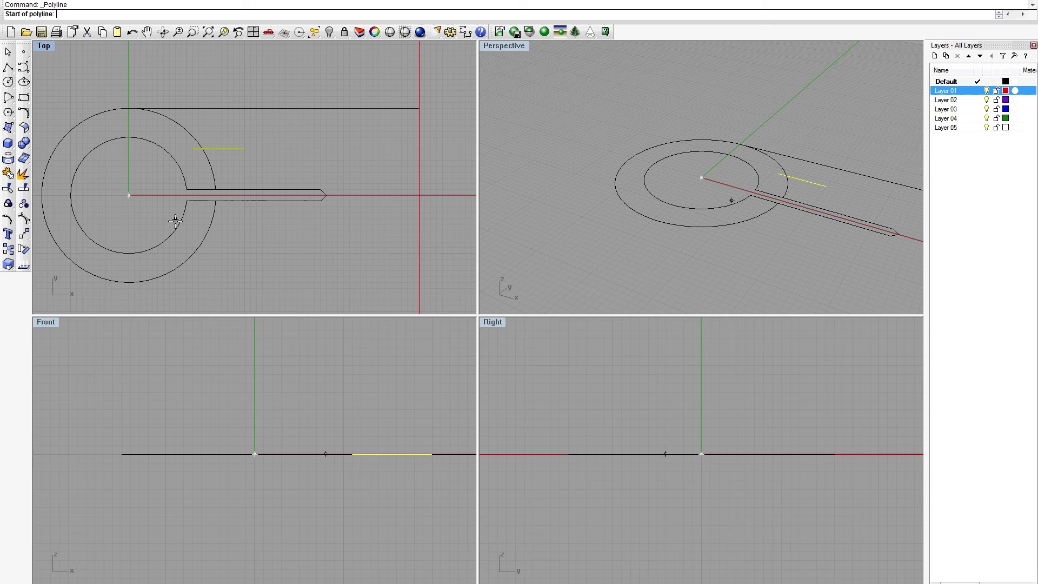
left_click(204, 224)
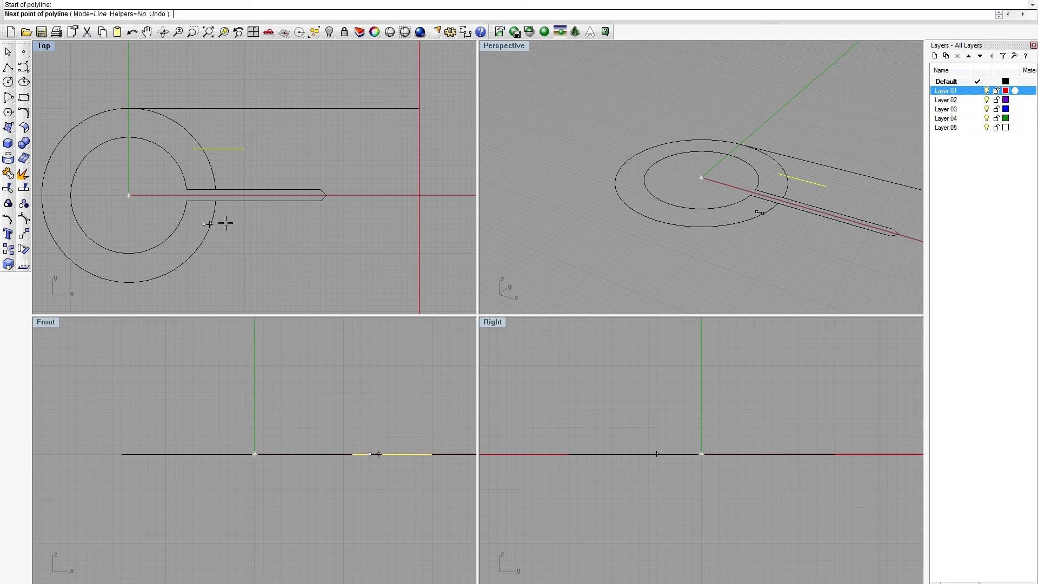
left_click(419, 224)
key("Return")
- Draw a three-segment polyline from the short line's end, running right, up and back to the outer circle
key("Return")
left_click(245, 149)
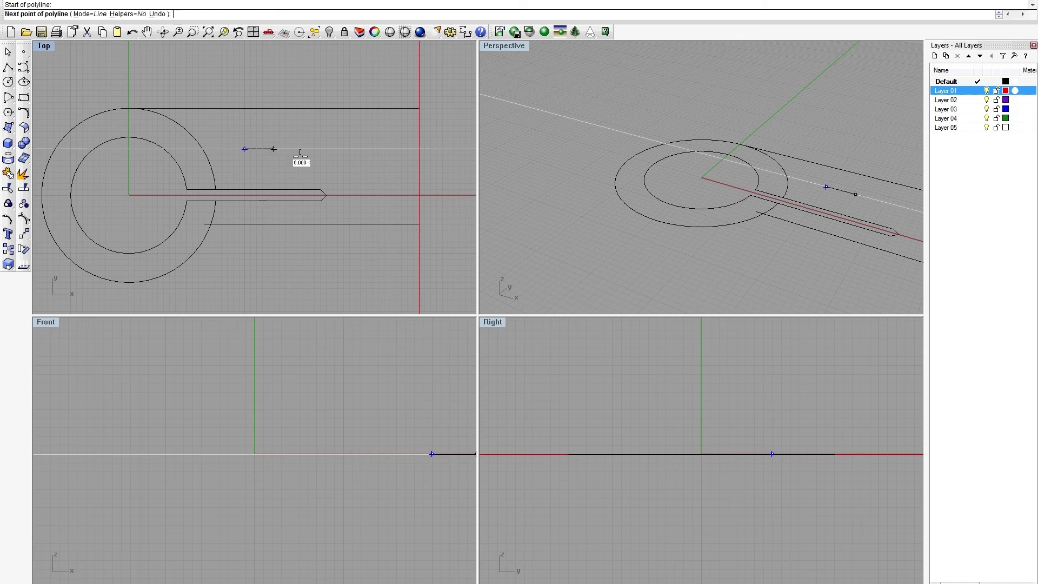
left_click(326, 149)
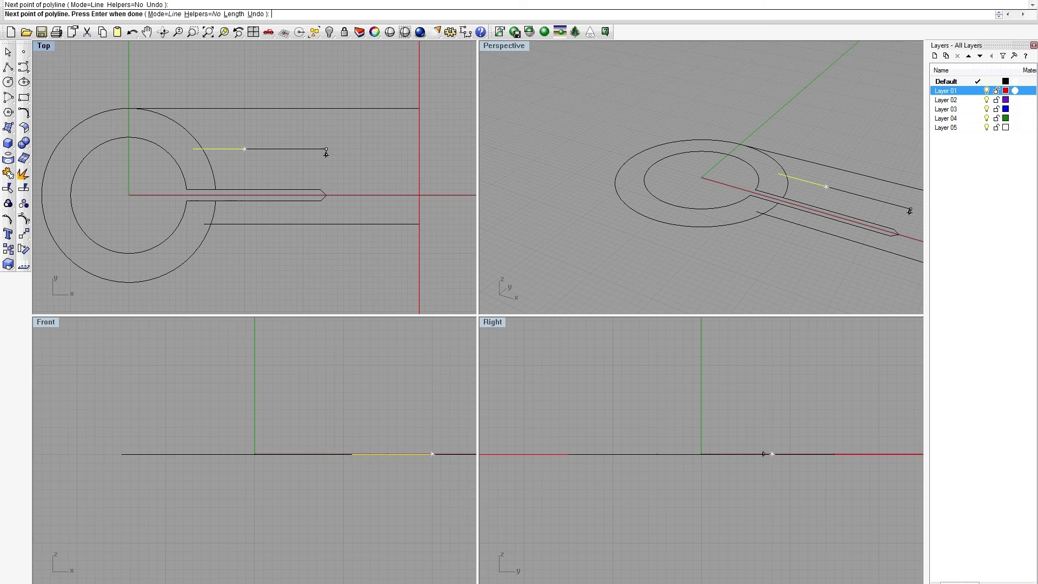
left_click(326, 120)
left_click(162, 119)
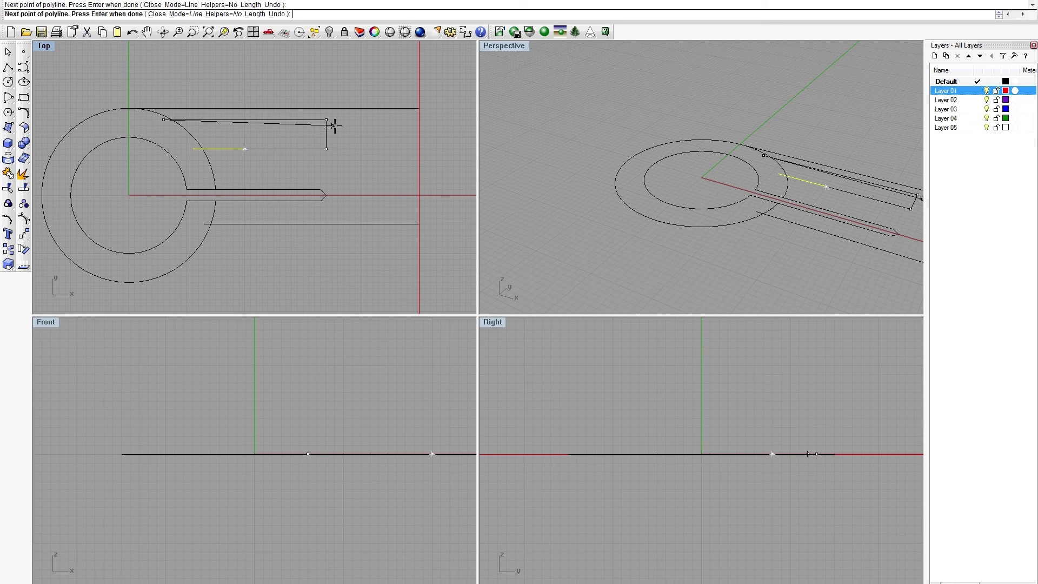
key("Return")
- Draw a second rectangular outline beside the first, open at the red centre line and about 10 mm long
key("Return")
left_click(361, 119)
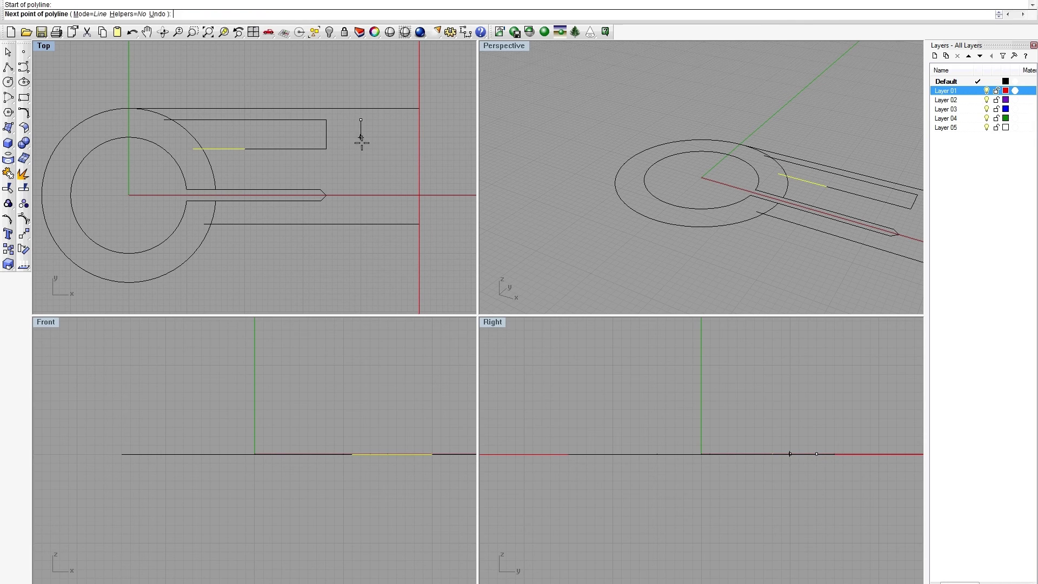
left_click(361, 149)
left_click(419, 148)
key("Return")
key("Return")
left_click(362, 119)
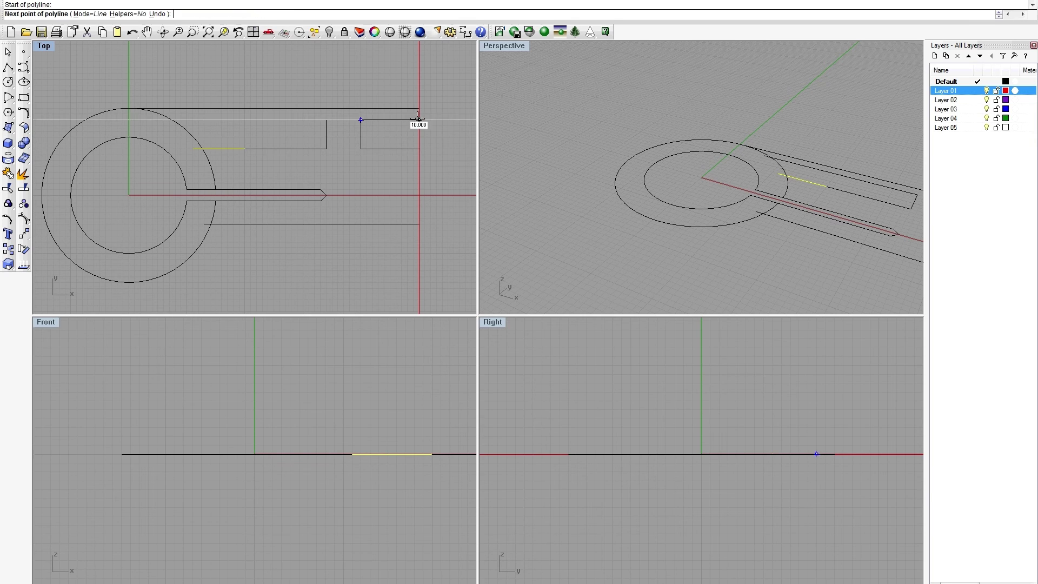
left_click(419, 120)
key("Return")
- Try to trim the outer circle, using the straight edge lines and both rectangular outlines as cutting objects
left_click(385, 224, "shift")
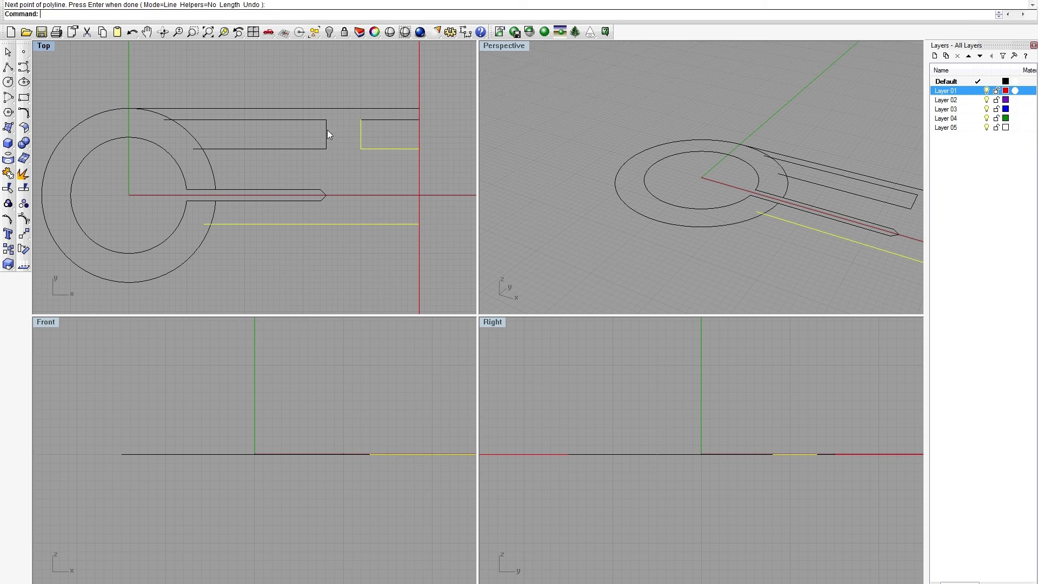
left_click(326, 130, "shift")
left_click(369, 120, "shift")
left_click(325, 109, "shift")
left_click(8, 173)
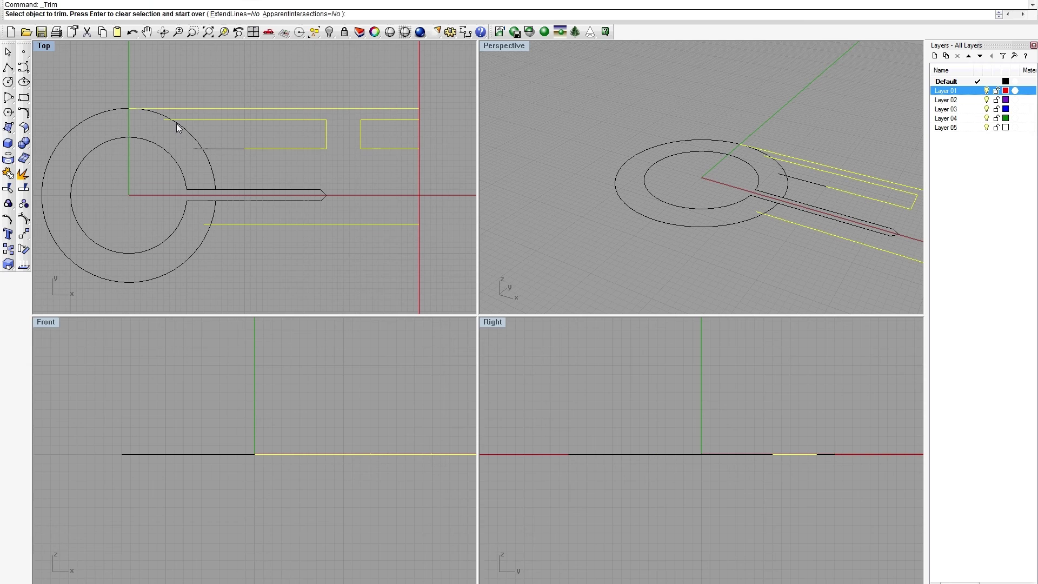
scroll(164, 120, "up", 4)
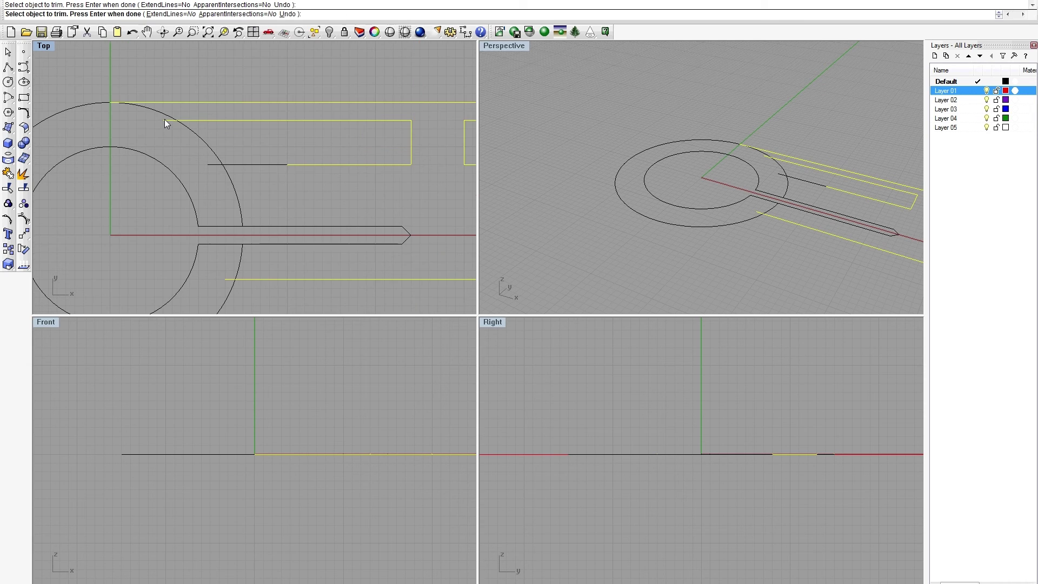
key("Return")
- Join the selected outer circle, upper edge line, left rectangular outline and short line wherever their ends meet
left_click(170, 119)
left_click(171, 117)
left_click(183, 103, "shift")
left_click(205, 120, "shift")
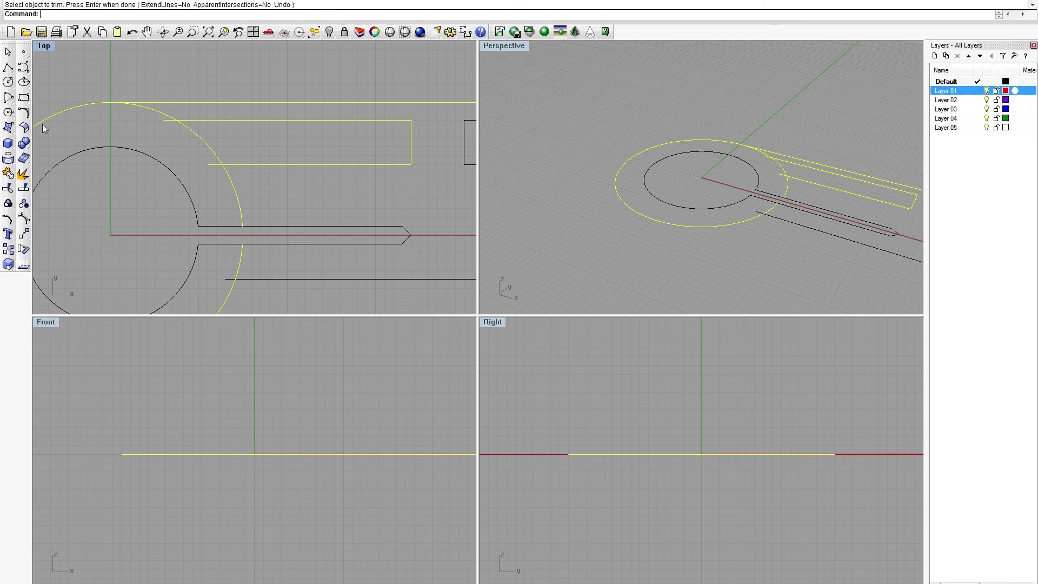
left_click(8, 174)
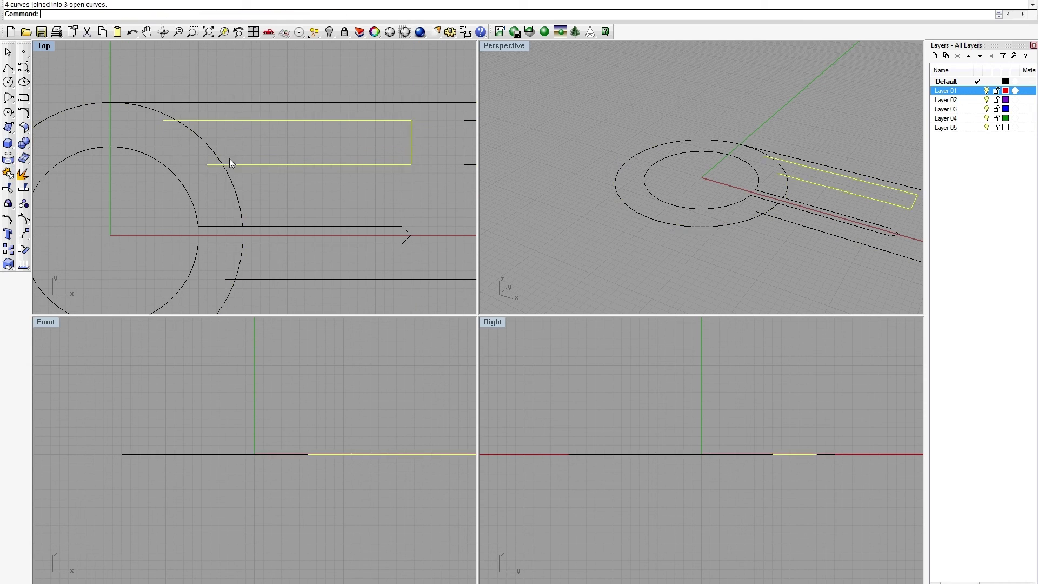
- Trim away the outer circle's arc between the left cutout and the slot, using the selected outlines as cutting objects
left_click(169, 116)
right_click_drag(248, 144, 189, 132)
scroll(189, 132, "down", 2)
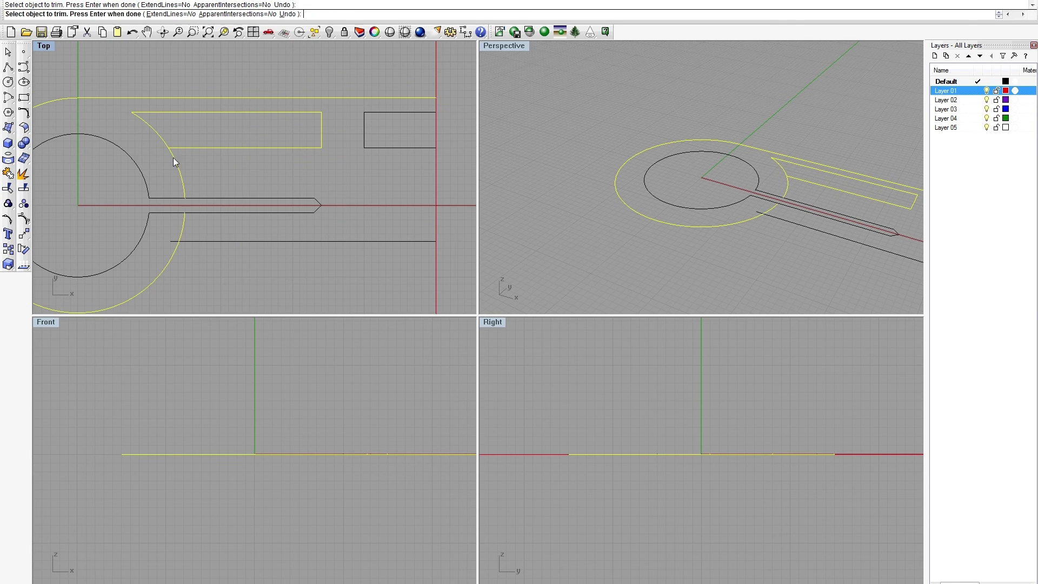
left_click(180, 174)
scroll(303, 167, "down", 1)
left_click(206, 219)
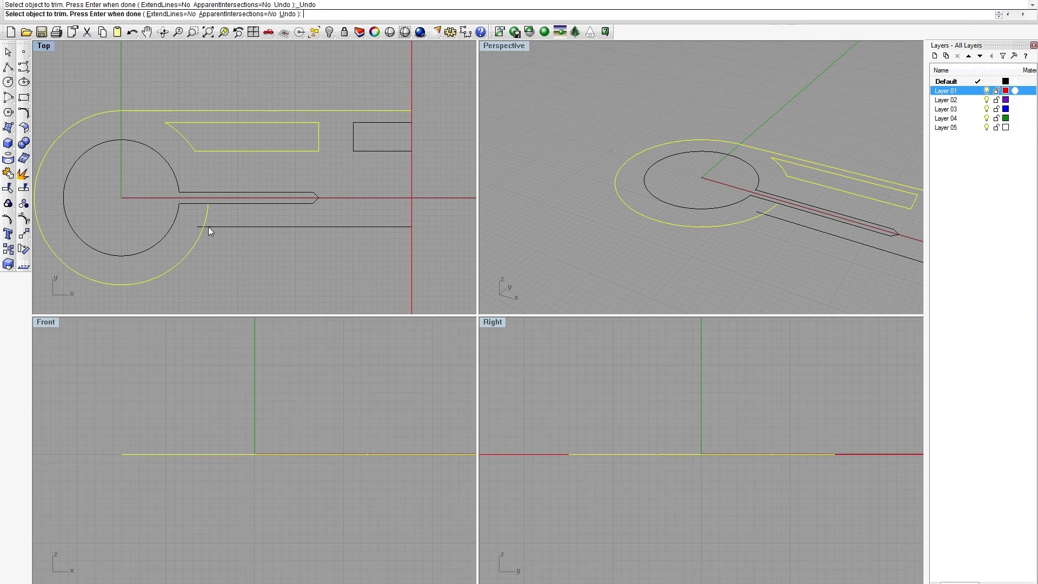
- Trim the outer circle and the lower edge line back to the point where they meet
right_click(209, 226)
left_click(209, 227, "shift")
right_click(209, 228)
left_click(207, 219)
left_click(200, 226)
right_click(229, 225)
key("Escape")
scroll(258, 176, "down", 4)
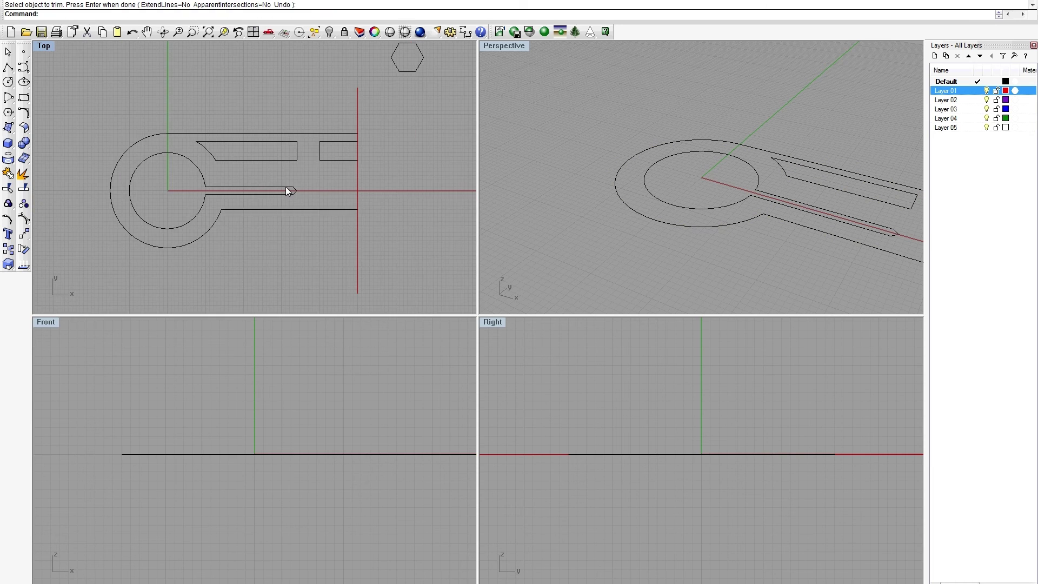
- Select all outline curves of the half part up to the red centre line and join them
scroll(290, 187, "up", 14)
left_click(285, 188)
scroll(271, 181, "down", 8)
left_click(279, 128, "shift")
scroll(248, 105, "down", 4)
scroll(248, 106, "down", 2)
left_click_drag(92, 76, 287, 245)
left_click_drag(310, 65, 162, 205, "shift")
left_click(8, 187)
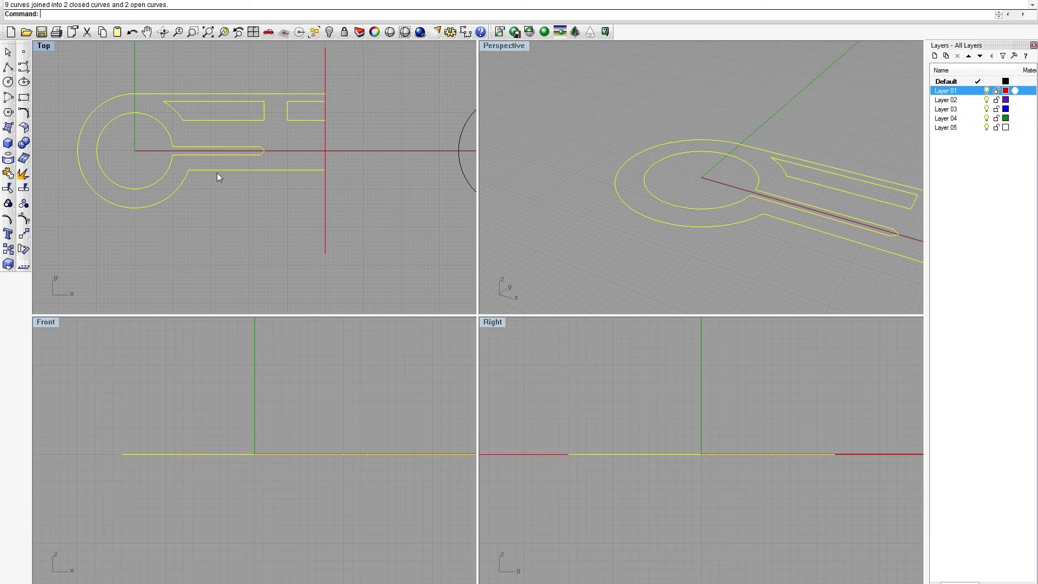
- Fillet the upper and lower corners near the slot's pointed end with a radius of 1
scroll(217, 171, "up", 2)
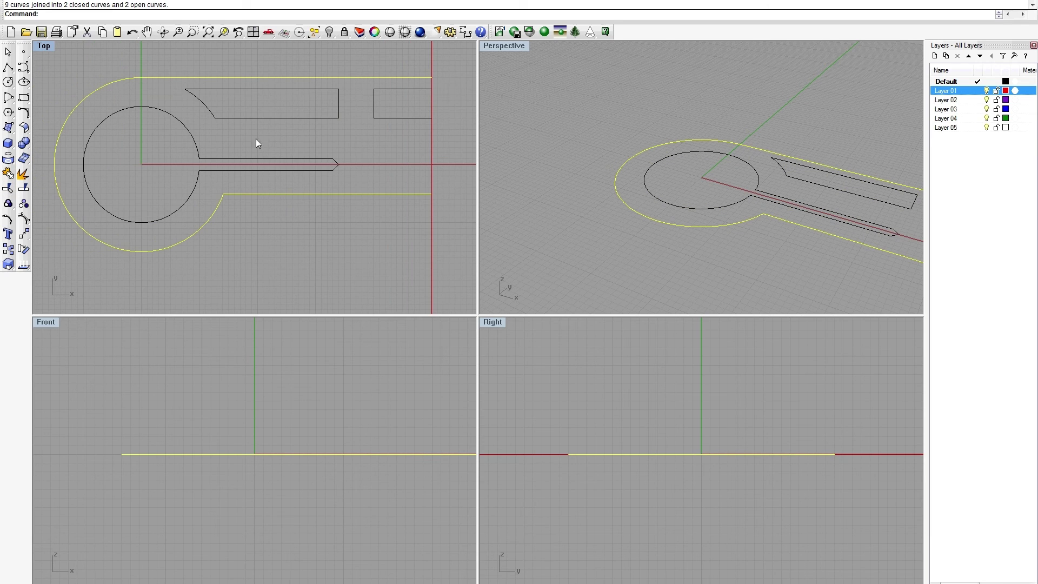
right_click_drag(256, 138, 260, 154)
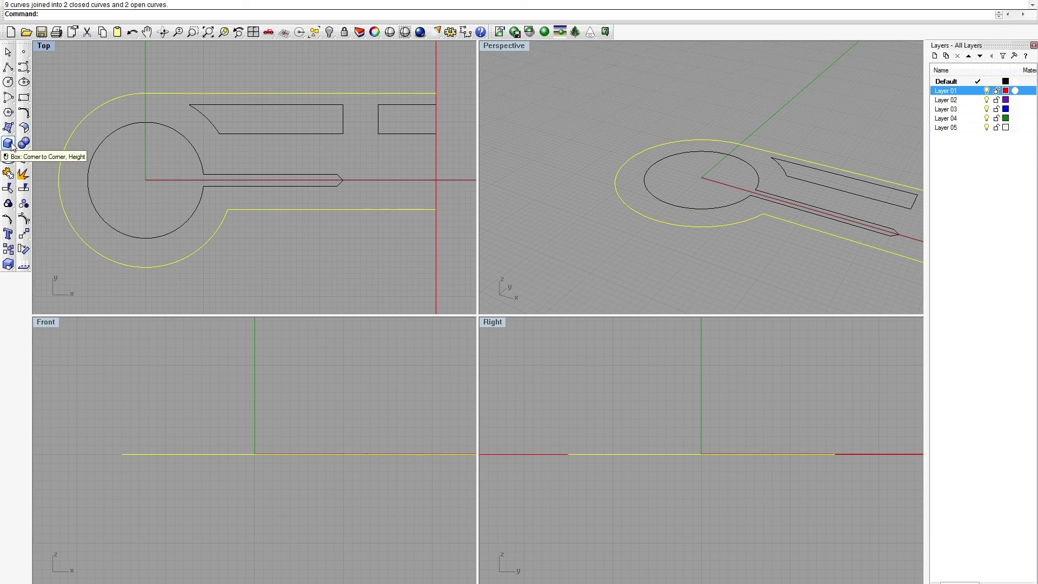
left_click(24, 112)
scroll(341, 184, "up", 3)
left_click(341, 184)
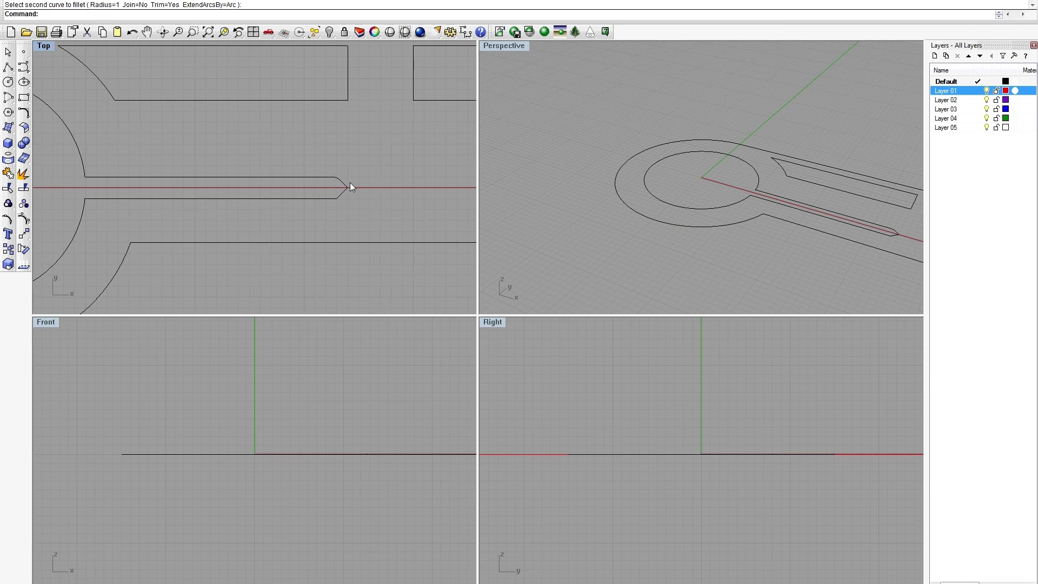
scroll(346, 184, "up", 4)
left_click(338, 202)
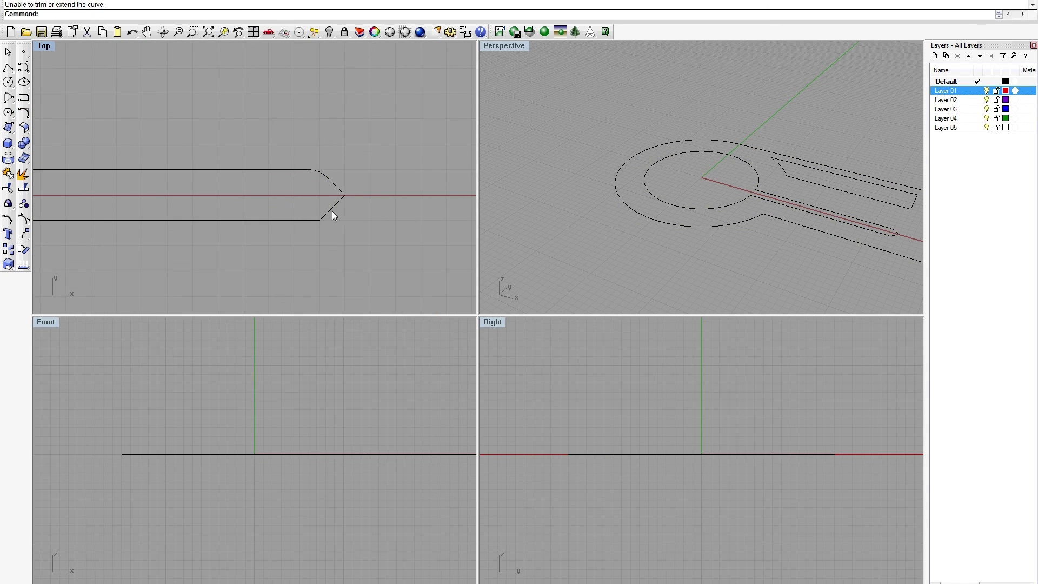
right_click(332, 211)
left_click(329, 214)
left_click(317, 220)
right_click(335, 210)
- Set the fillet radius to 0.5 and round the slot's pointed tip
scroll(335, 210, "down", 4)
scroll(339, 207, "up", 6)
left_click(340, 193)
left_click(341, 201)
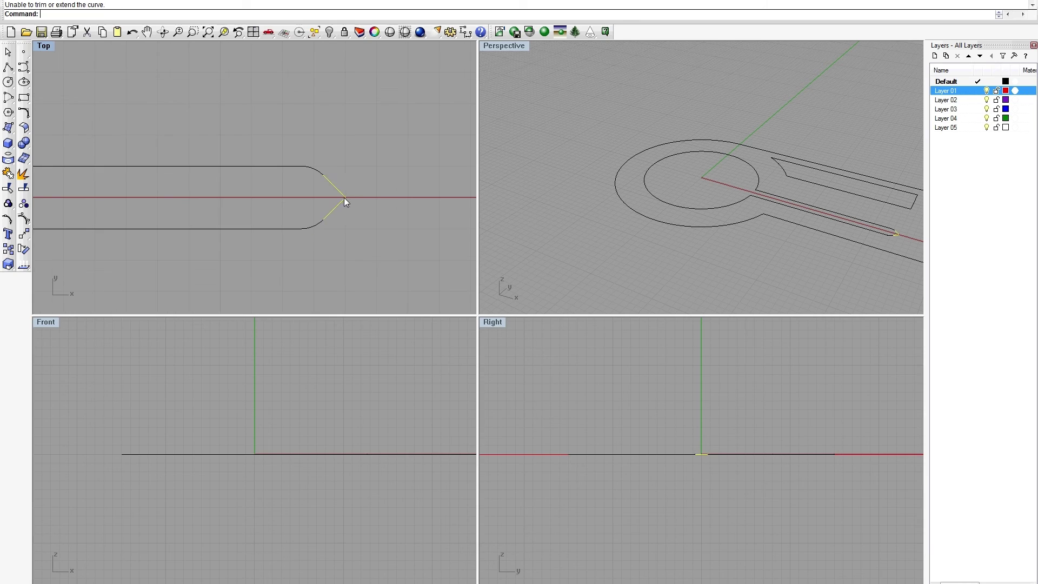
scroll(344, 197, "up", 3)
key("Return")
type("r0")
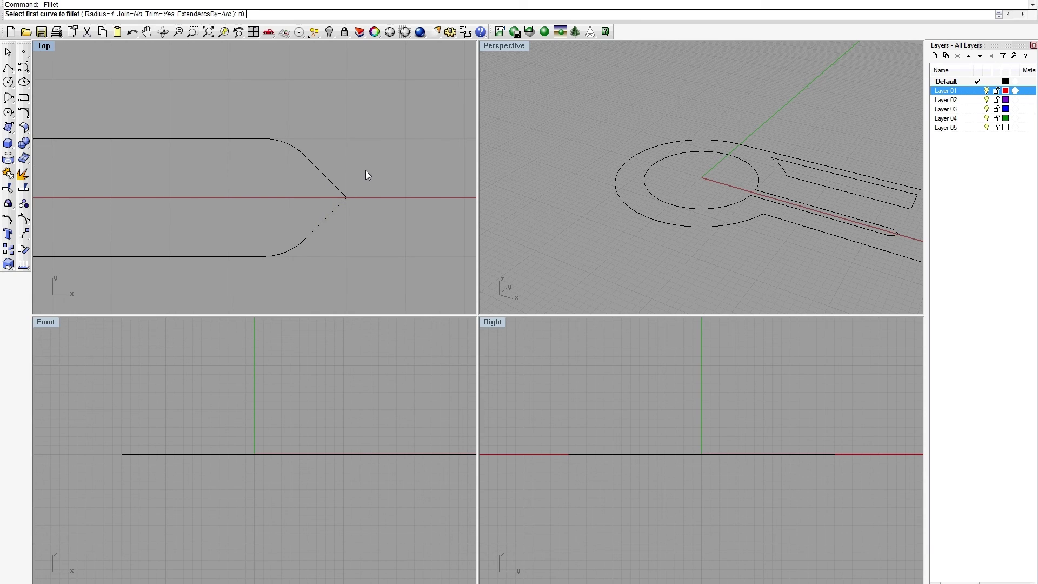
type(".5")
key("Return")
type("r")
key("Return")
type("0.5")
key("Return")
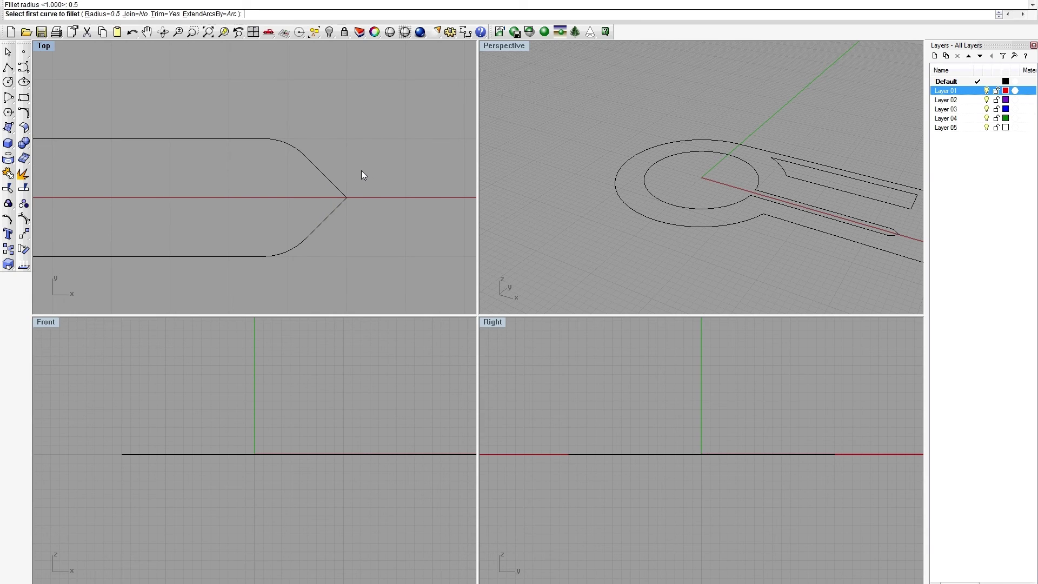
left_click(340, 191)
left_click(333, 211)
- Fillet both corners where the inner circle meets the slot with the 0.5 radius
scroll(356, 219, "down", 8)
scroll(93, 207, "up", 4)
right_click_drag(93, 207, 213, 207)
key("Return")
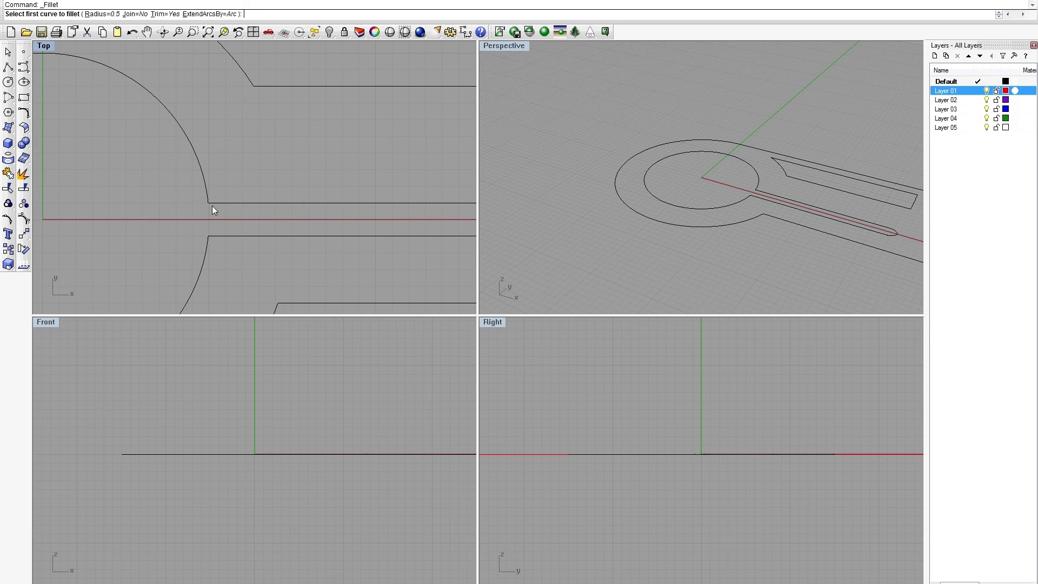
left_click(208, 198)
left_click(216, 203)
key("Return")
left_click(218, 236)
left_click(208, 241)
- Fillet the left cutout's lower-left corner and the corner between the outer circle and lower edge line at radius 0.5
left_click(251, 81)
scroll(302, 130, "down", 4)
right_click_drag(302, 130, 222, 116)
key("Return")
left_click(219, 232)
left_click(204, 239)
- Fillet the facing end corners of the left cutout and the middle cutout with the 0.5 radius
scroll(321, 220, "down", 6)
left_click(278, 141)
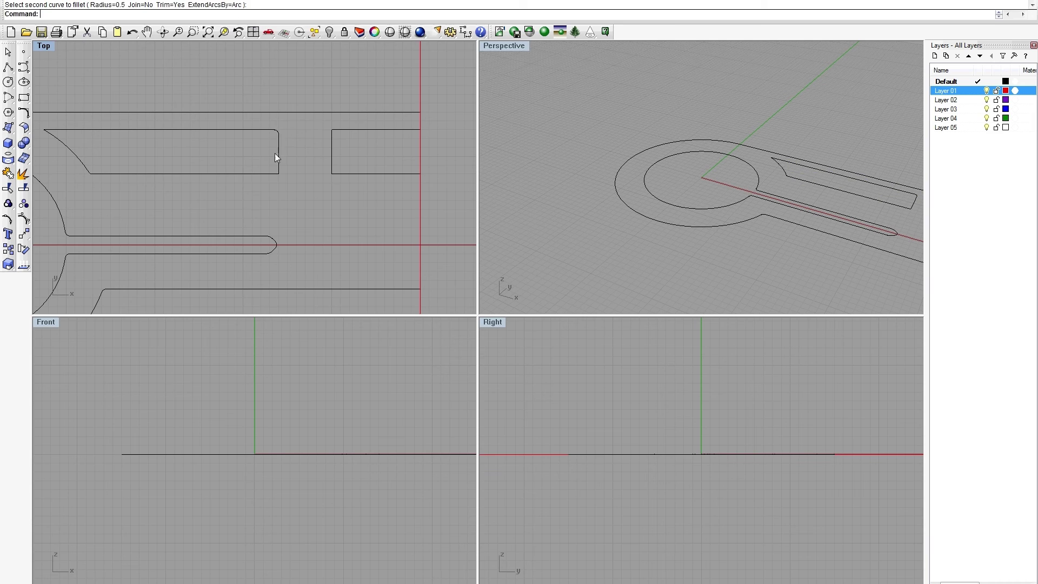
scroll(314, 185, "down", 2)
scroll(314, 186, "down", 2)
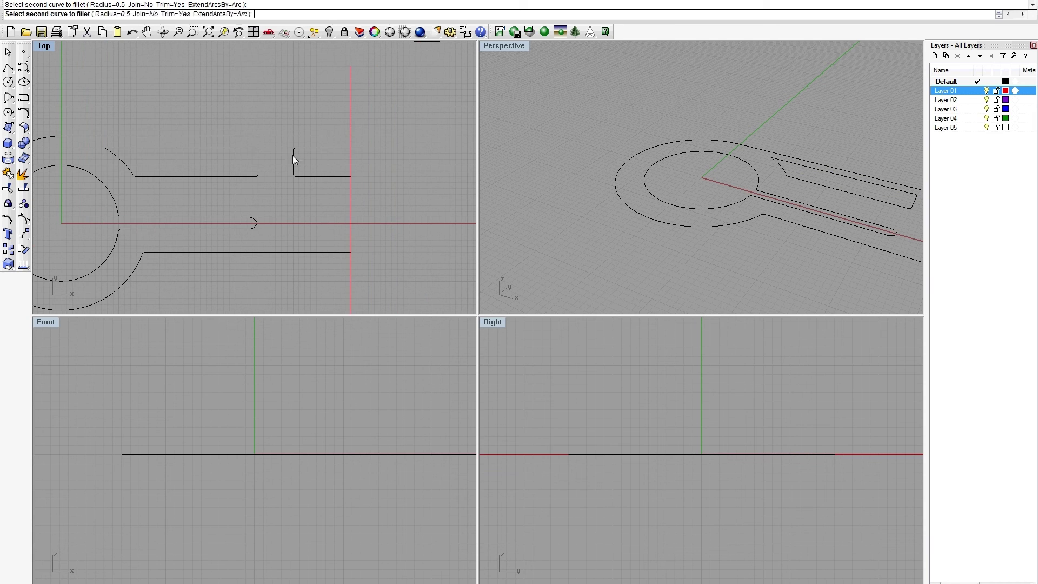
scroll(293, 155, "down", 2)
scroll(262, 203, "down", 2)
- Delete the old circles at the far end and mirror the finished half about the vertical red centre line
left_click_drag(443, 268, 450, 270)
key("Delete")
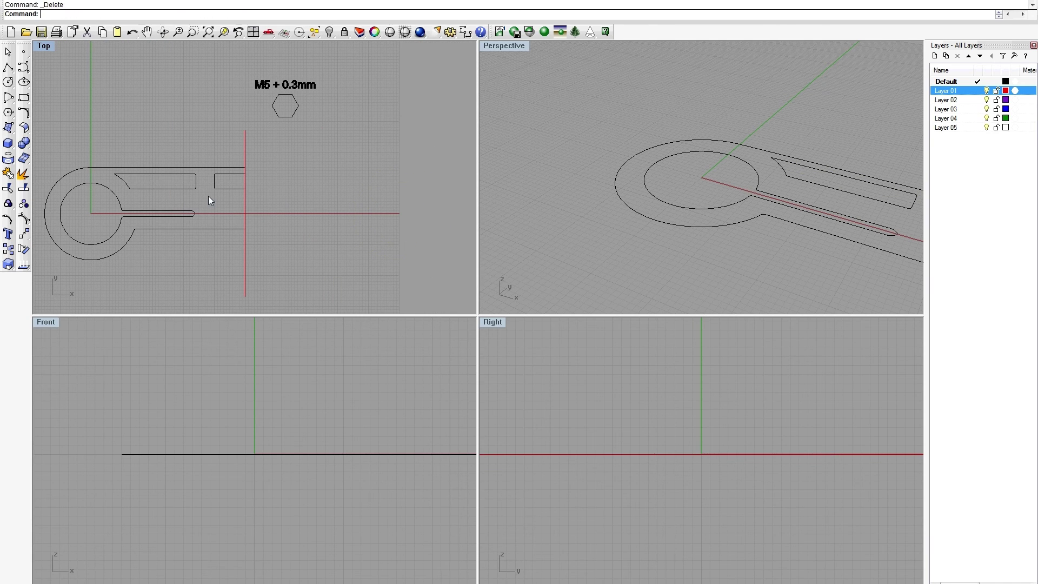
left_click_drag(146, 258, 109, 267)
key("Return")
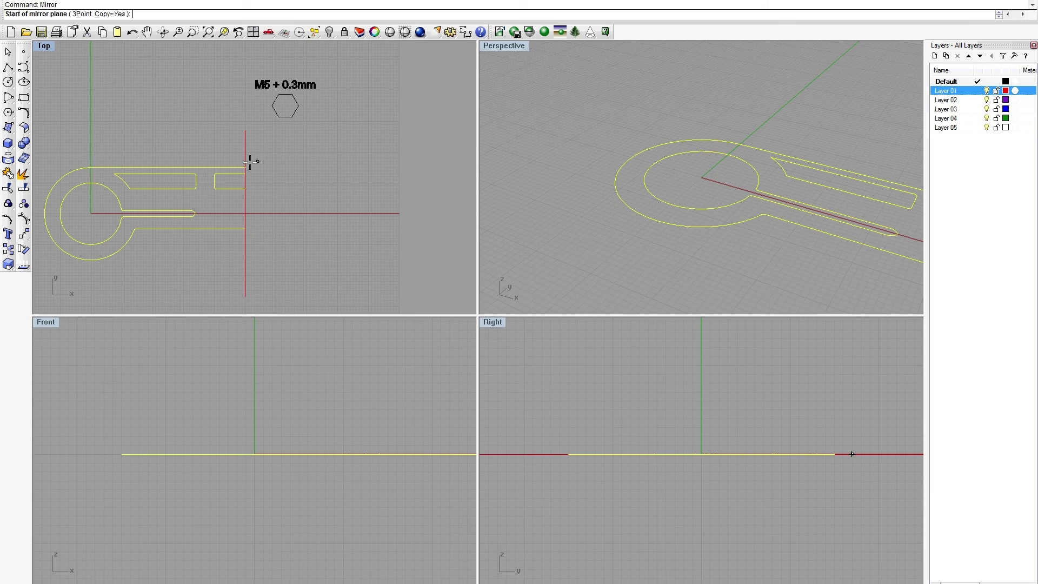
left_click(245, 163)
left_click(265, 222)
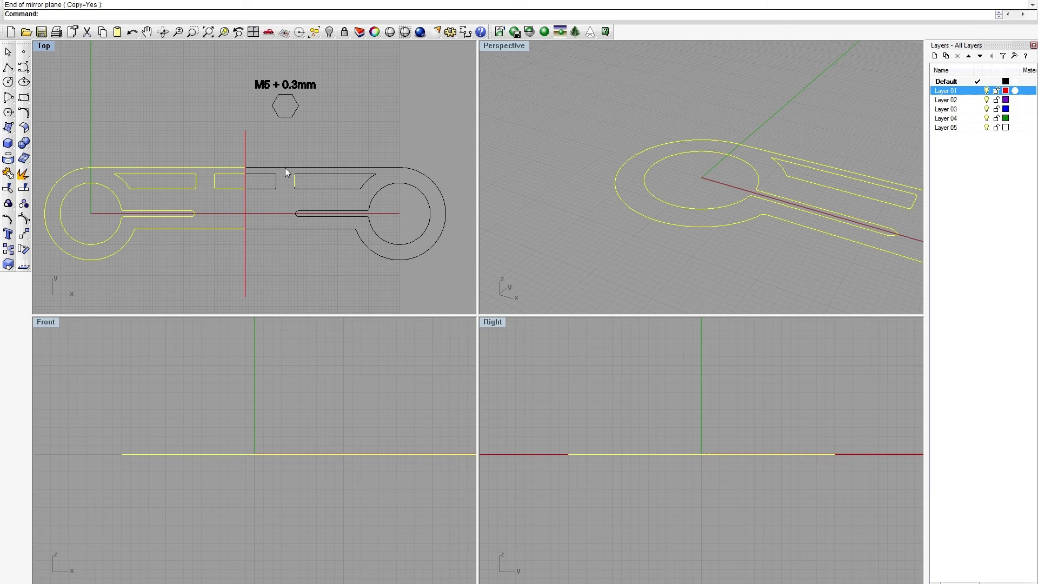
- Select both halves of the outline and join them into closed curves
left_click_drag(265, 151, 440, 271)
left_click_drag(281, 273, 283, 270)
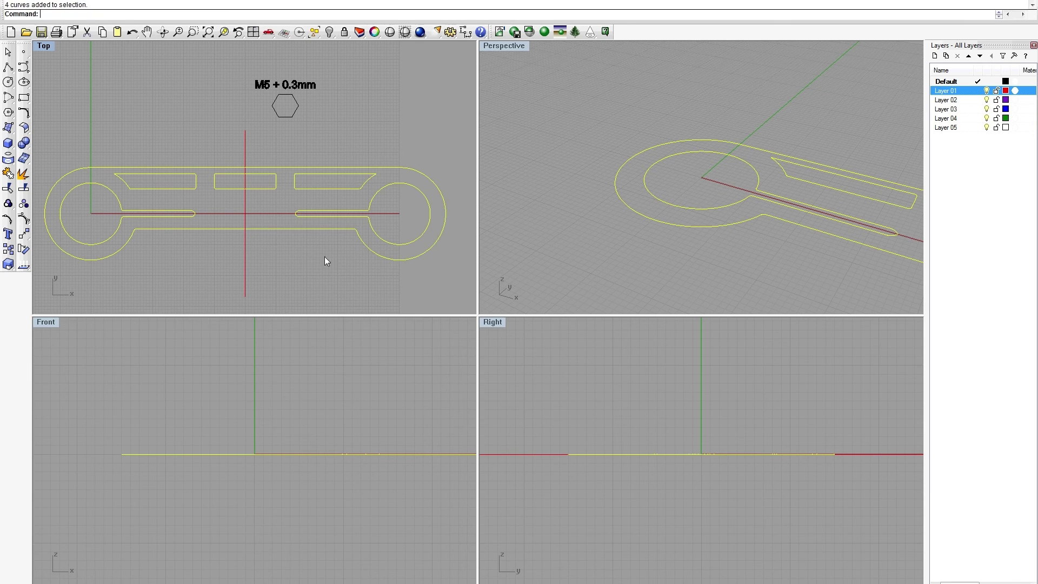
left_click(9, 173)
- Extrude the joined outlines 20 mm without caps
type("ExtrudeCrv")
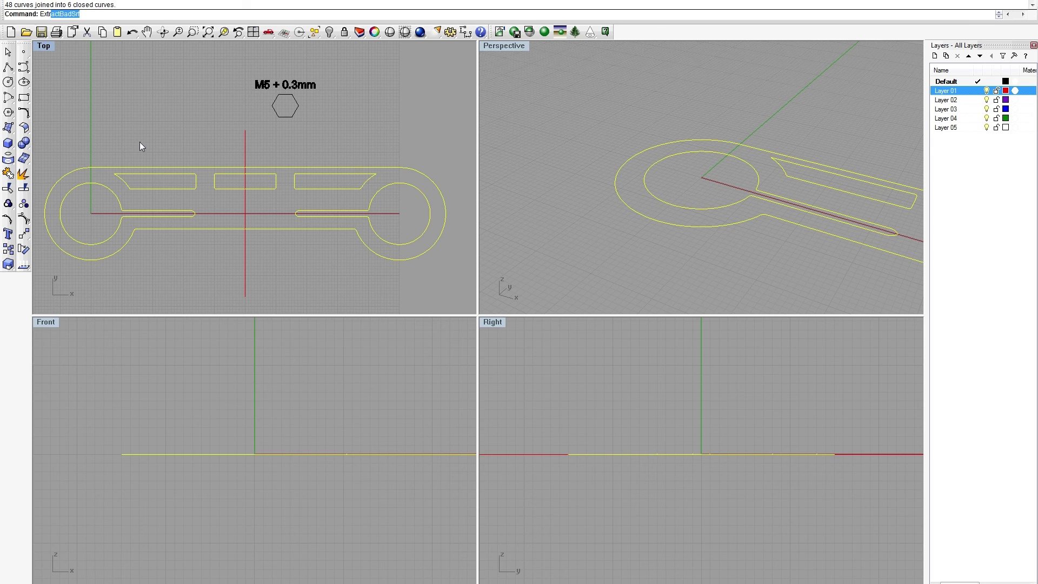
key("Return")
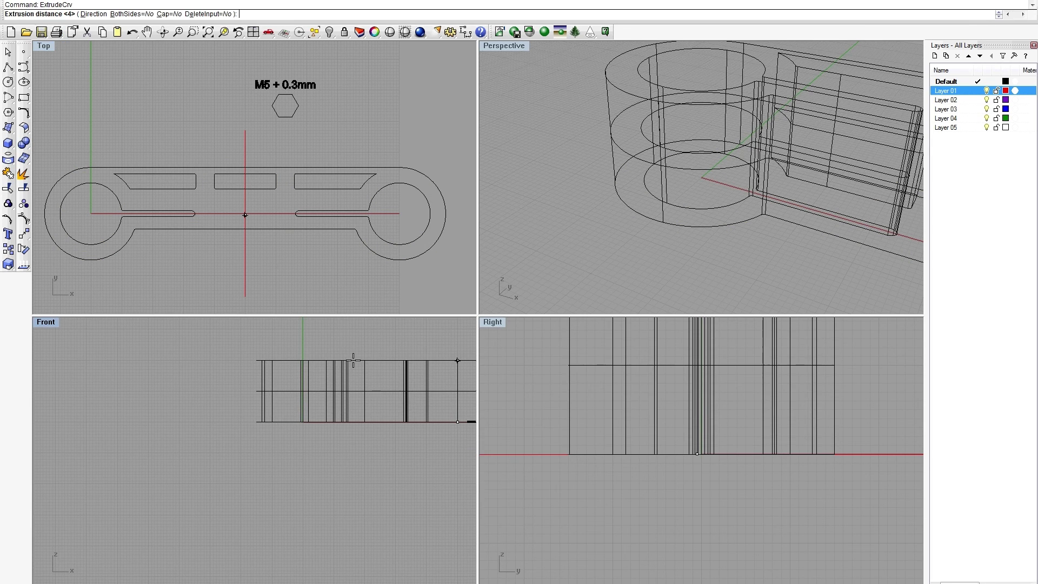
type("20")
key("Return")
- Show the Perspective view in shaded display and select the outer extruded wall
left_click(620, 242)
scroll(722, 229, "down", 4)
middle_click(746, 228)
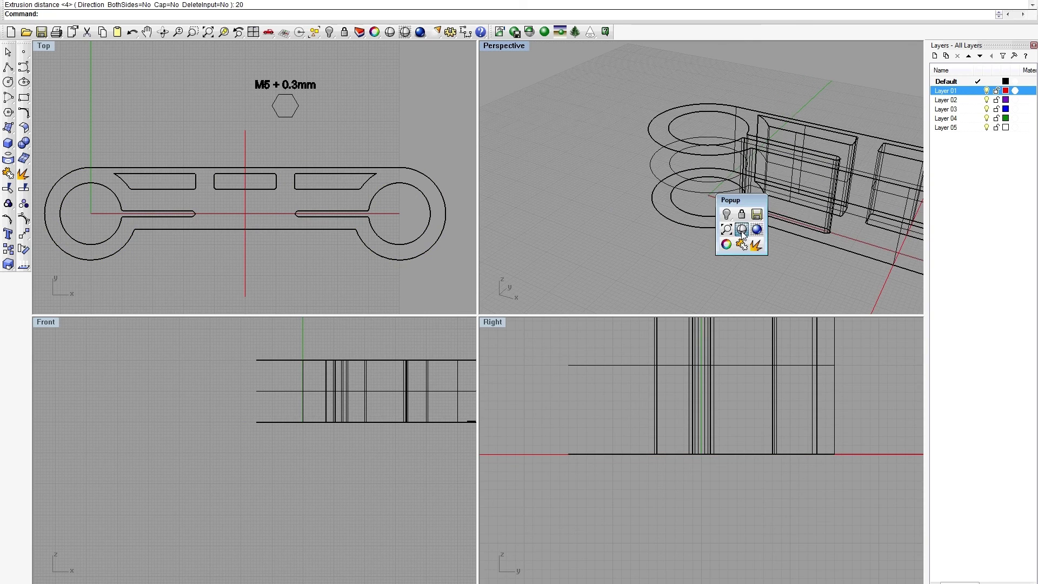
left_click(757, 229)
left_click(796, 197)
- Try to cap the outer extrusion, and undo both the cap and the uncapped extrusion
type("Cap")
key("Return")
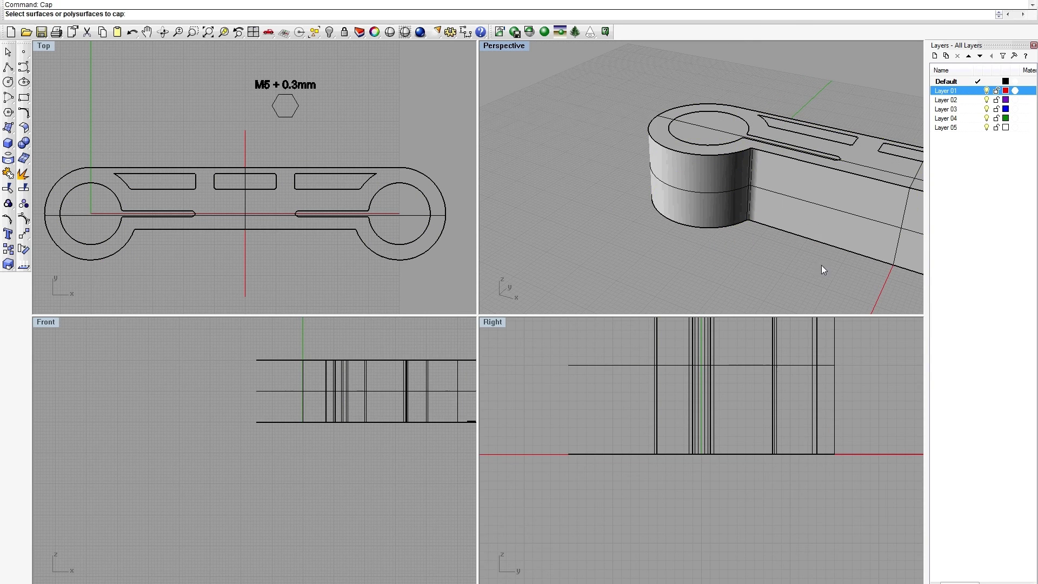
key("ctrl+z")
scroll(818, 252, "down", 2)
right_click_drag(818, 251, 685, 265, "shift")
left_click(408, 196)
left_click(659, 154)
key("ctrl+z")
key("ctrl+z")
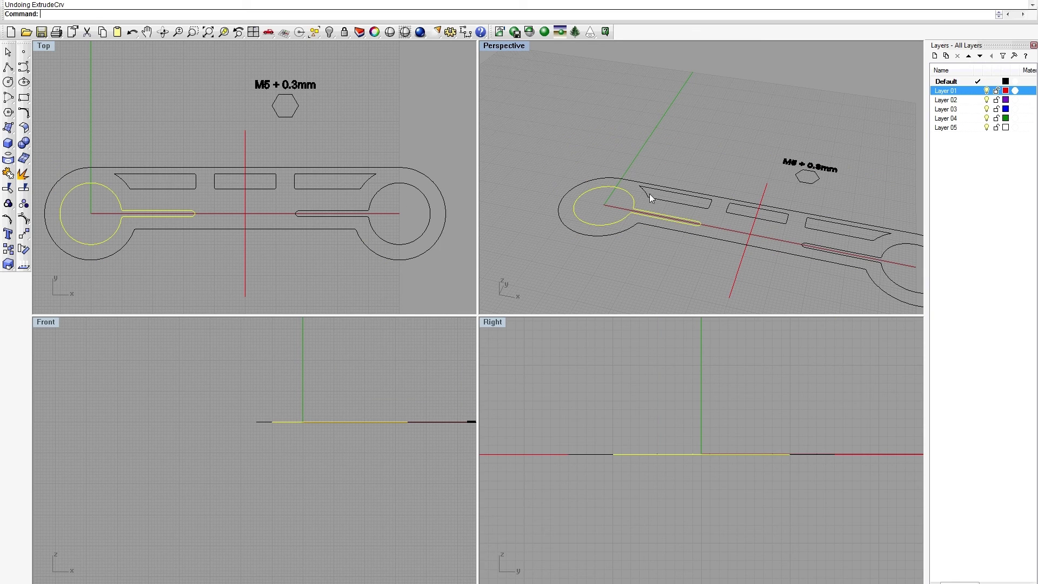
- Extrude all outlines of the part together by 20 mm with Cap set to Yes
left_click(828, 231, "shift")
left_click(895, 245, "shift")
type("ExtrudeCrv")
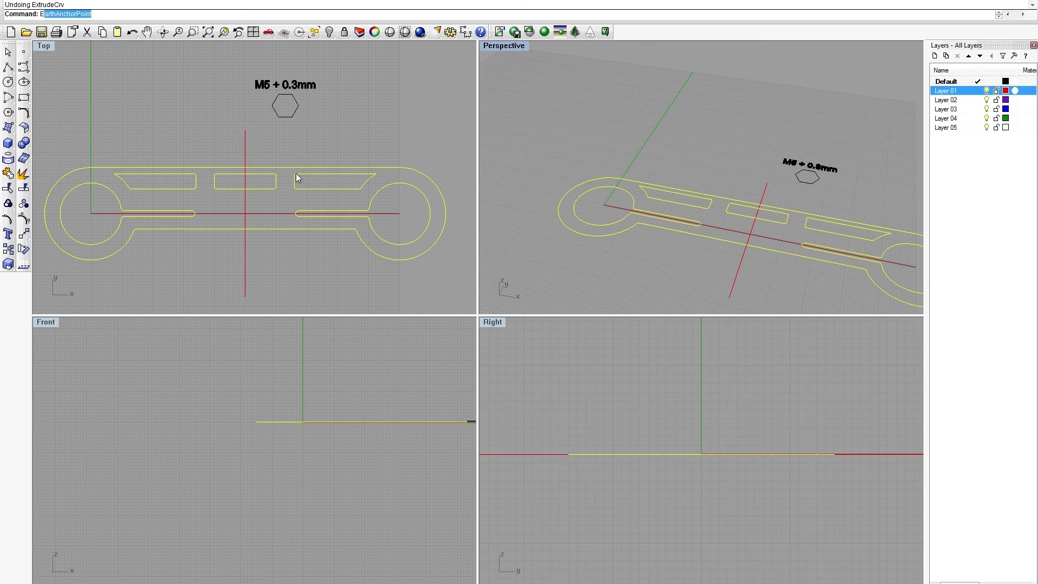
key("Return")
type("c")
key("Return")
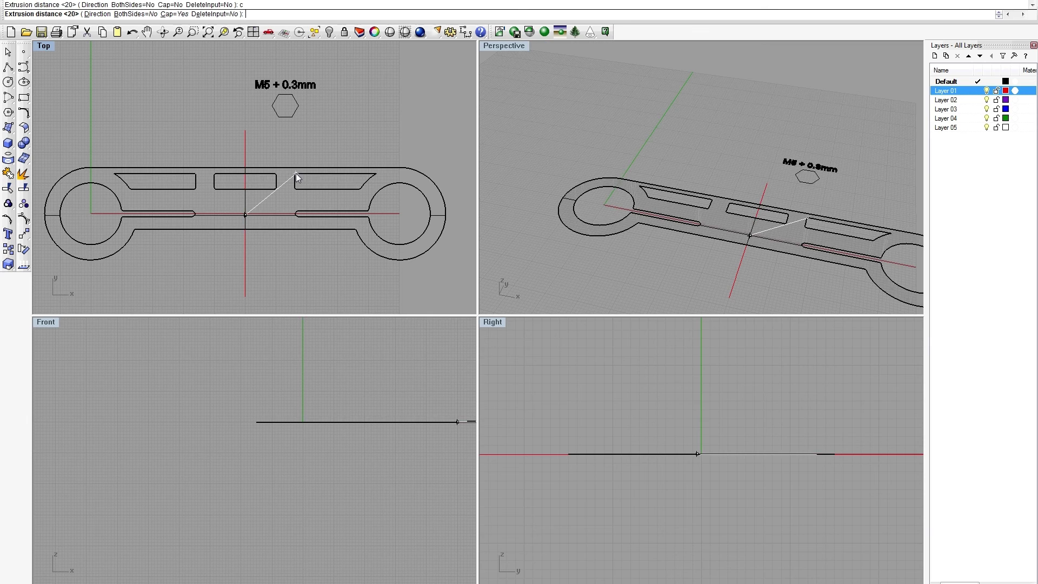
type("20")
key("Return")
- Extrude the M5 hexagon 5 mm as a capped solid
right_click_drag(643, 106, 636, 168)
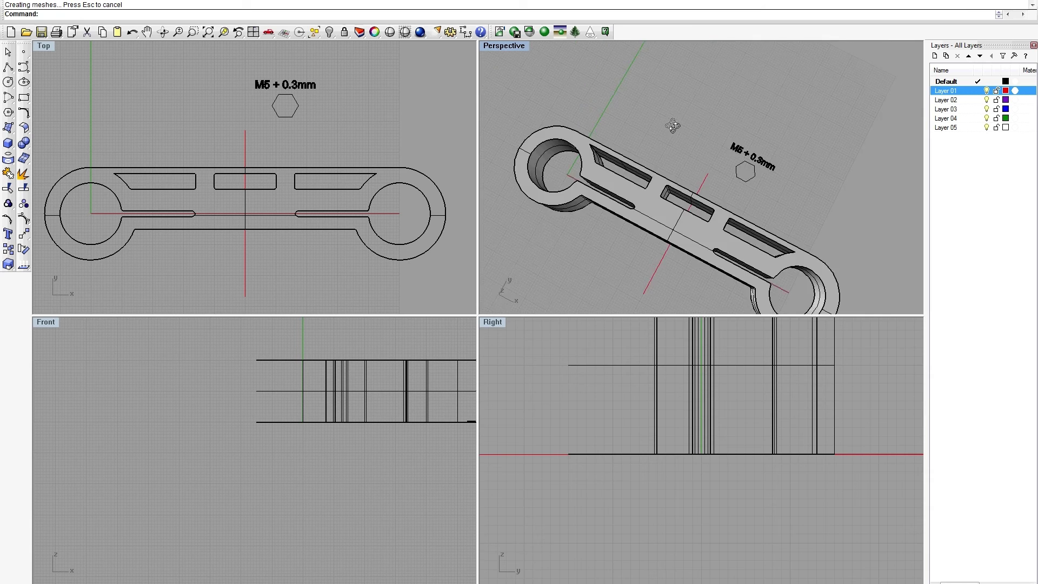
right_click_drag(673, 126, 708, 179)
left_click(291, 119)
right_click_drag(296, 123, 317, 145)
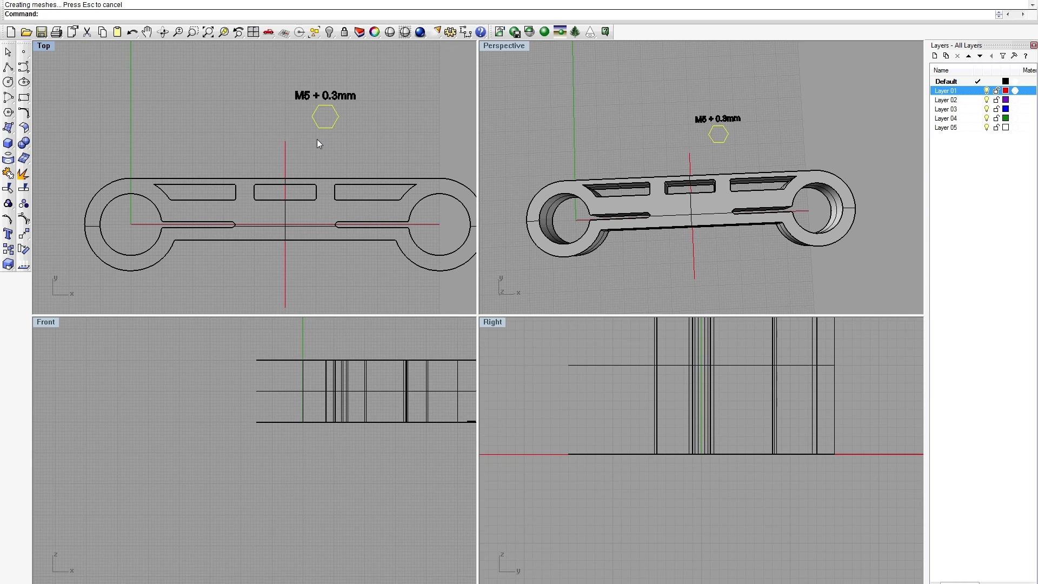
type("ExtrudeCrv")
key("Return")
type("5")
key("Return")
- Draw a 3 mm diameter circle at the centre of the hexagon
mouse_move(611, 141)
right_mouse_down()
mouse_move(612, 131)
mouse_move(611, 142)
right_mouse_up()
left_click(329, 128)
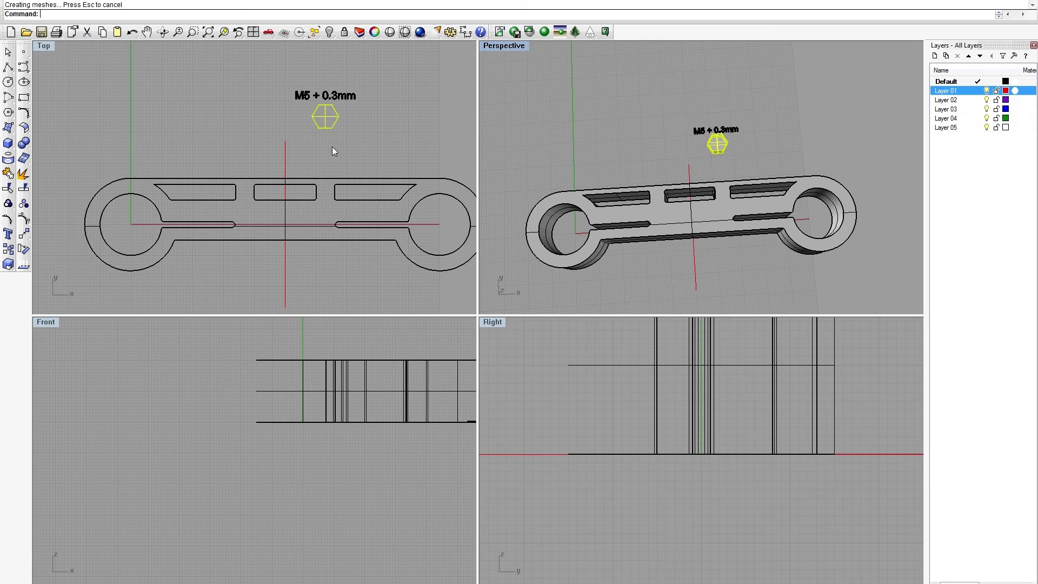
left_click(332, 147)
scroll(356, 113, "up", 8)
right_click_drag(380, 132, 377, 141)
left_click(7, 82)
scroll(282, 142, "up", 4)
left_click(283, 137)
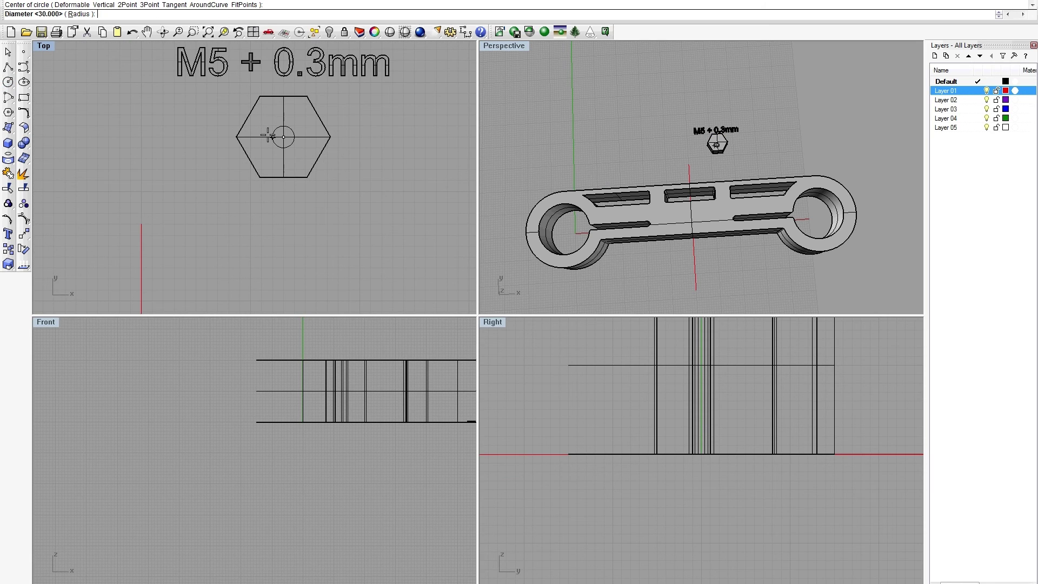
key("BackSpace")
type("3")
key("Return")
- Extrude the circle upward into a capped rod about twice as tall as the main body
type("E")
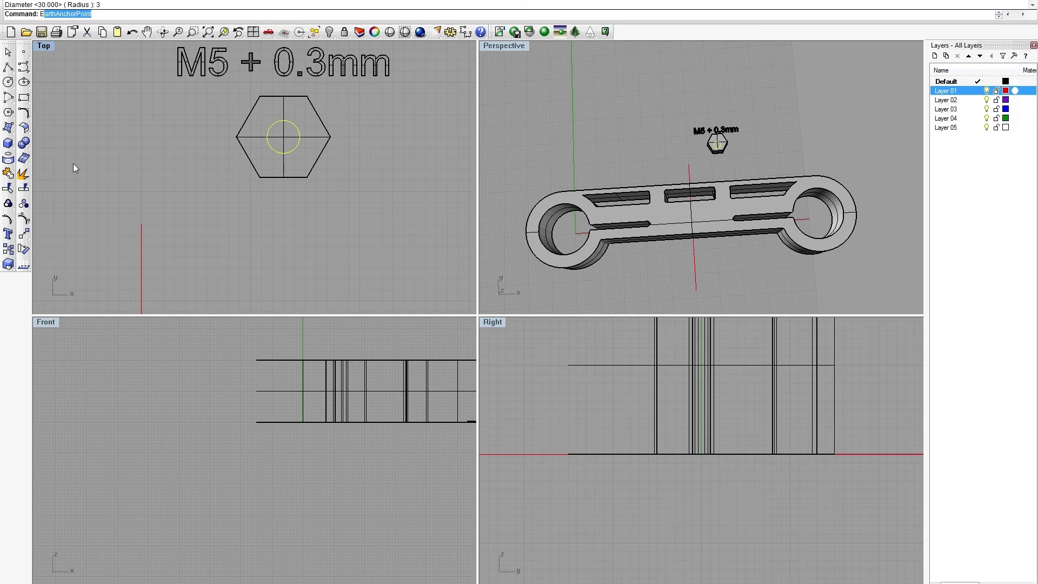
type("xtrudeCrv")
key("Return")
scroll(368, 347, "down", 2)
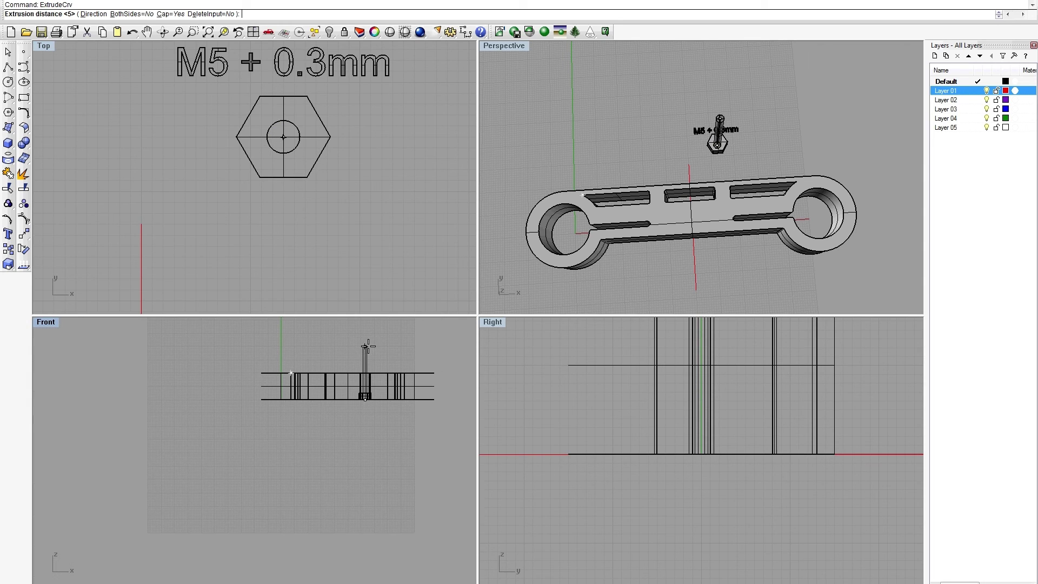
left_click(367, 346)
- Try to rotate the hexagon solid and rod 90° in the Front view about a point below them
type("Rotate")
key("Return")
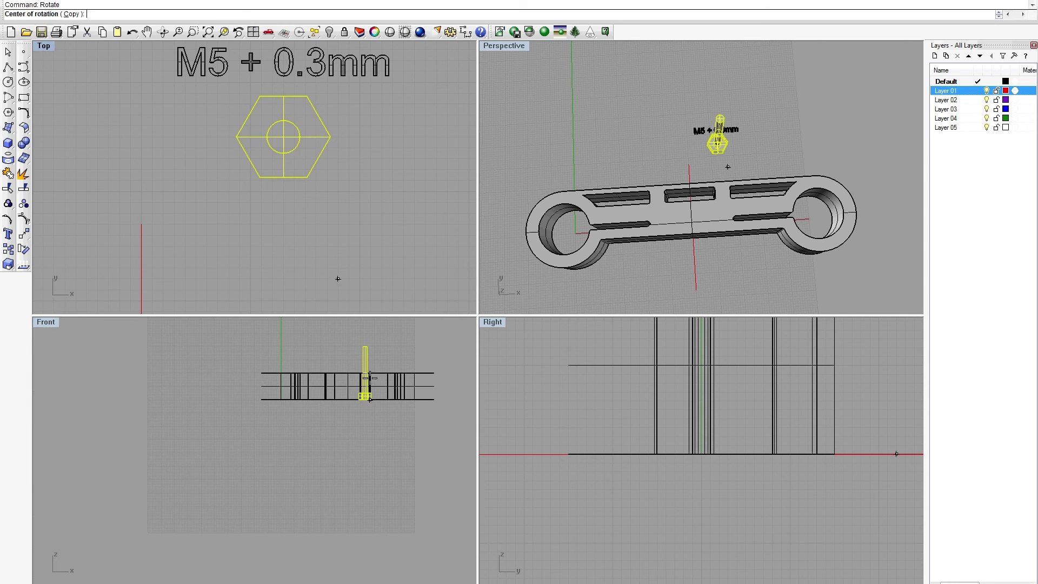
left_click(366, 410)
scroll(374, 336, "down", 2)
left_click(375, 321)
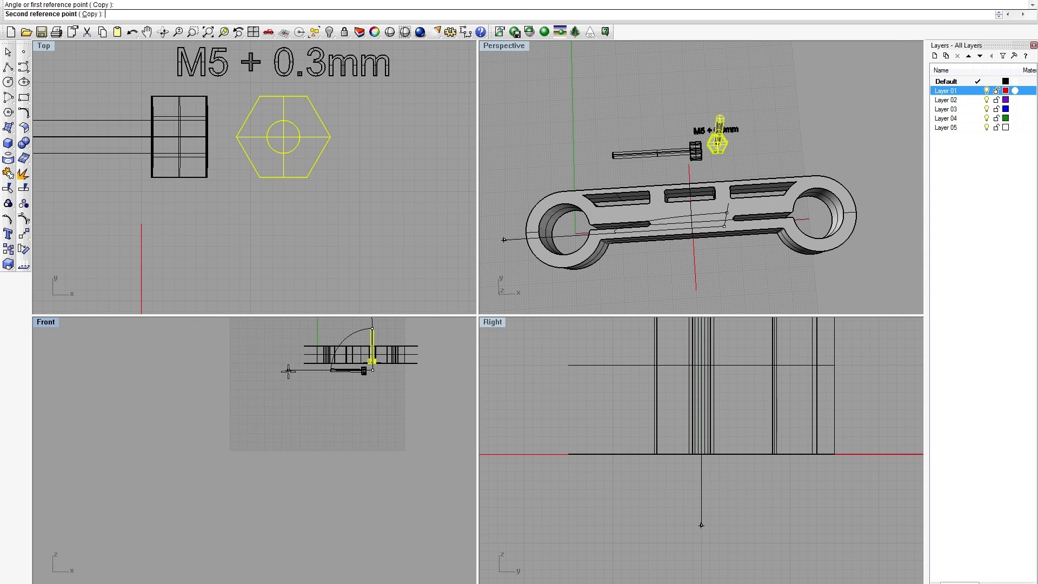
left_click(287, 371)
scroll(355, 371, "up", 6)
key("ctrl+z")
- Rotate the hexagon-and-rod solid 90° in the Front view about the rod's upper end so it lies horizontally
scroll(381, 374, "down", 2)
left_click_drag(413, 340, 296, 417)
right_click(296, 417)
right_click_drag(431, 405, 327, 498)
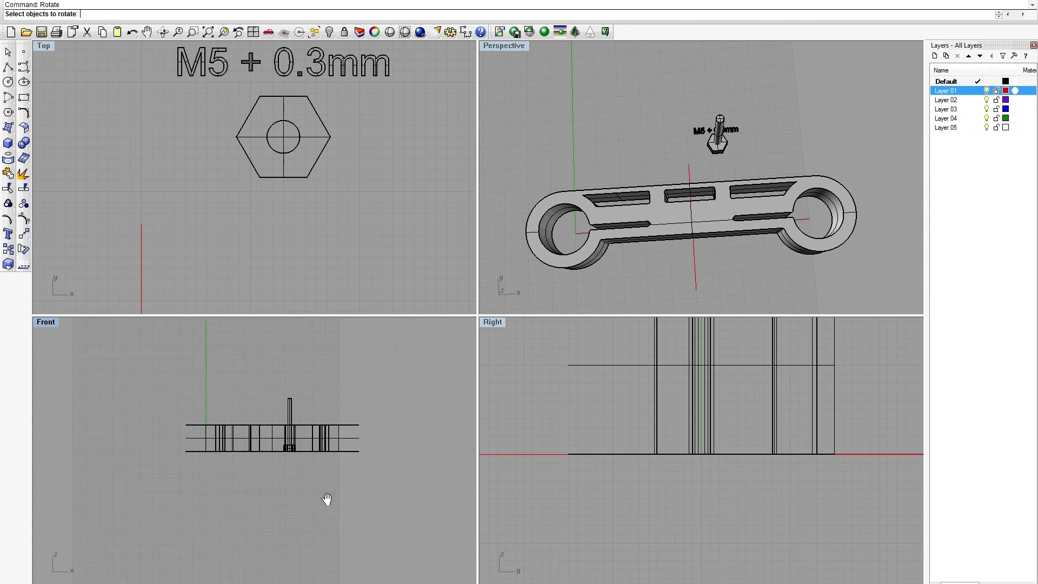
scroll(314, 449, "up", 10)
left_click(260, 452)
left_click(298, 489)
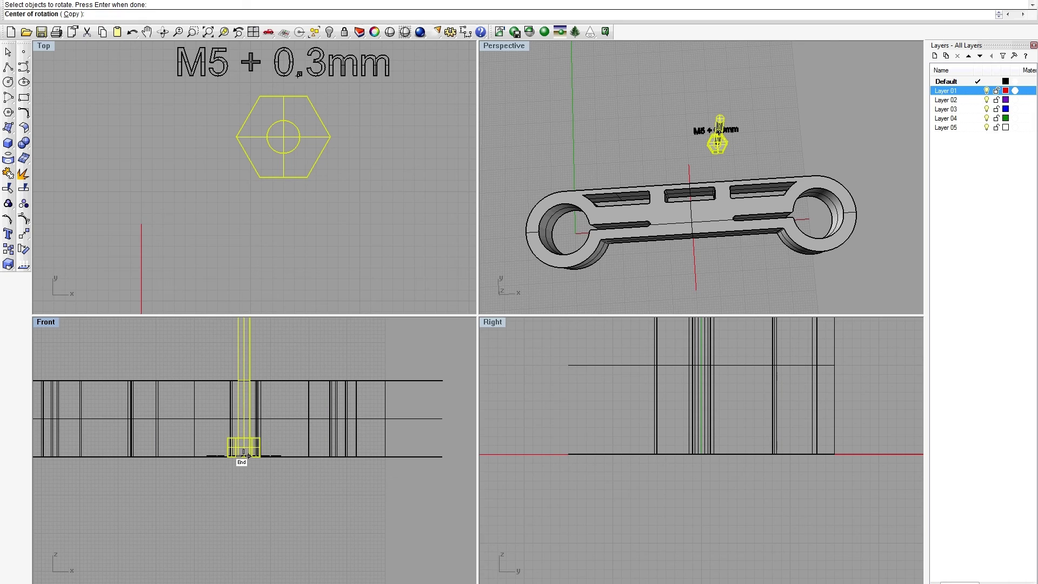
scroll(246, 379, "up", 3)
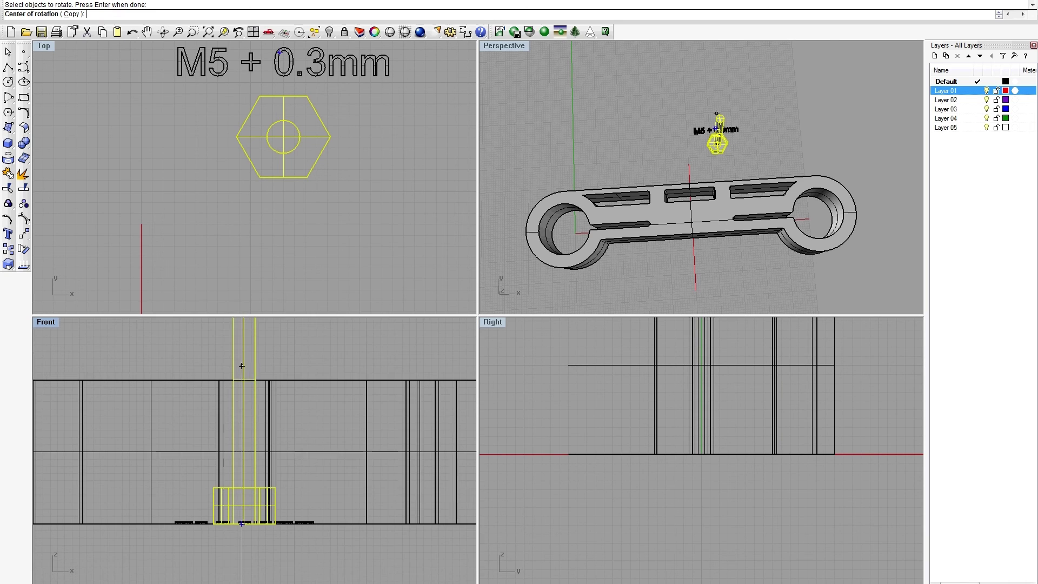
scroll(254, 378, "down", 5)
scroll(280, 137, "up", 3)
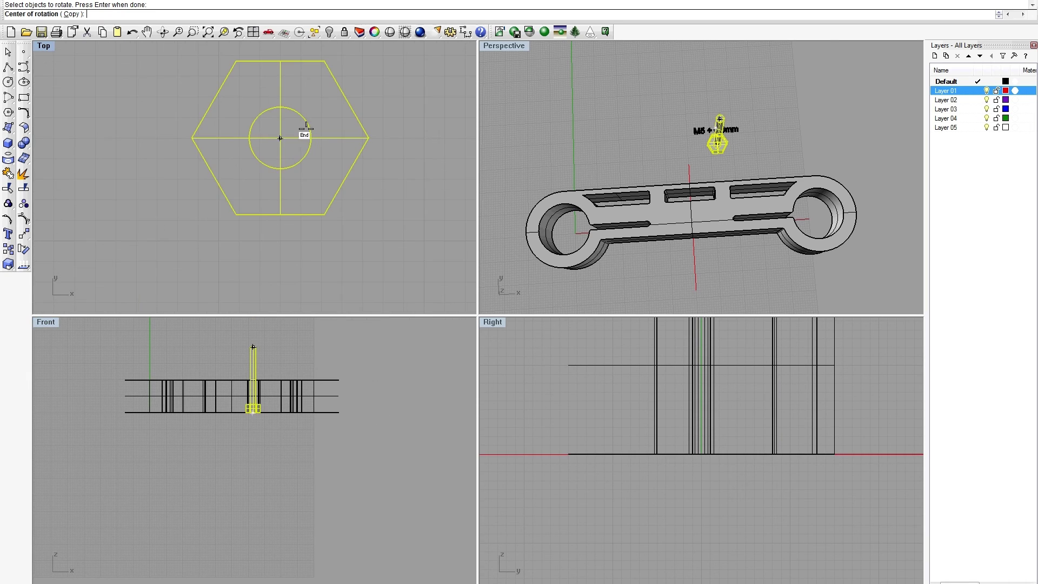
left_click(280, 137)
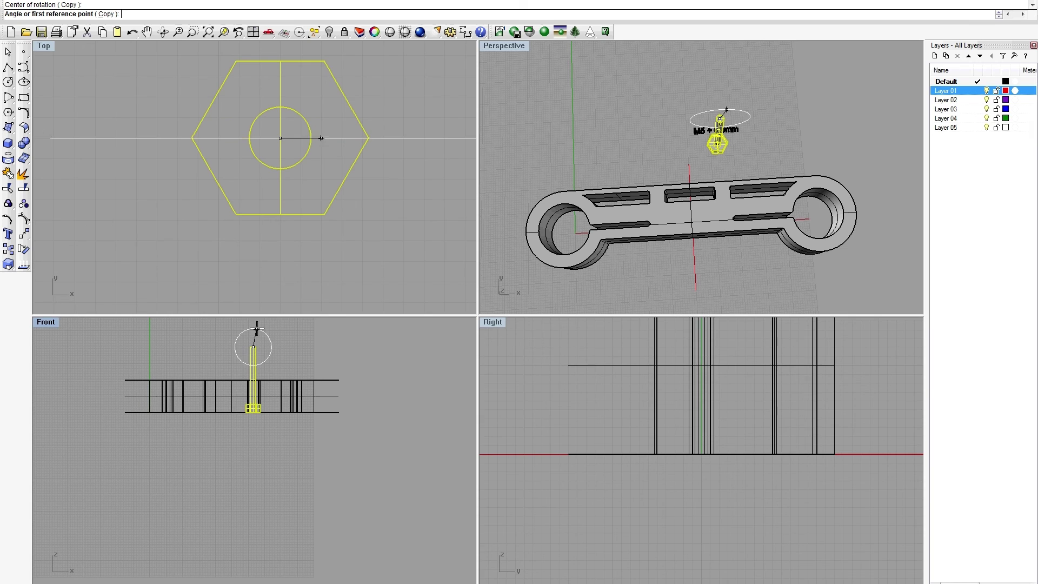
left_click(253, 457)
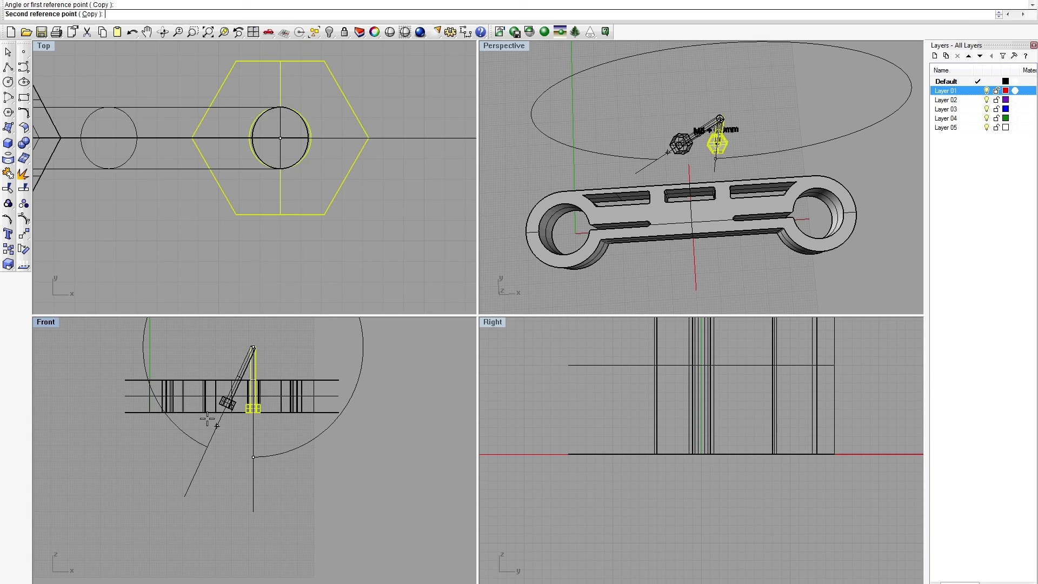
left_click(144, 357, "shift")
- Rotate the bolt solid 90° in the Top view about the outer face of its head so the rod points down across the body
scroll(263, 192, "down", 8)
left_click(141, 168)
right_click(109, 162)
left_click(77, 176)
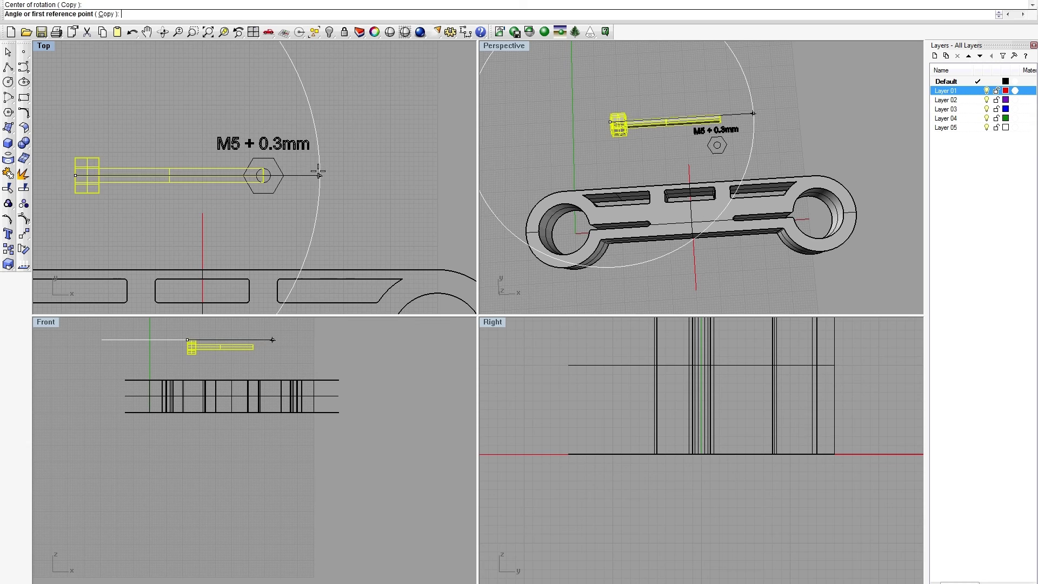
left_click(319, 175)
scroll(127, 254, "down", 8)
left_click(119, 303)
scroll(225, 163, "up", 4)
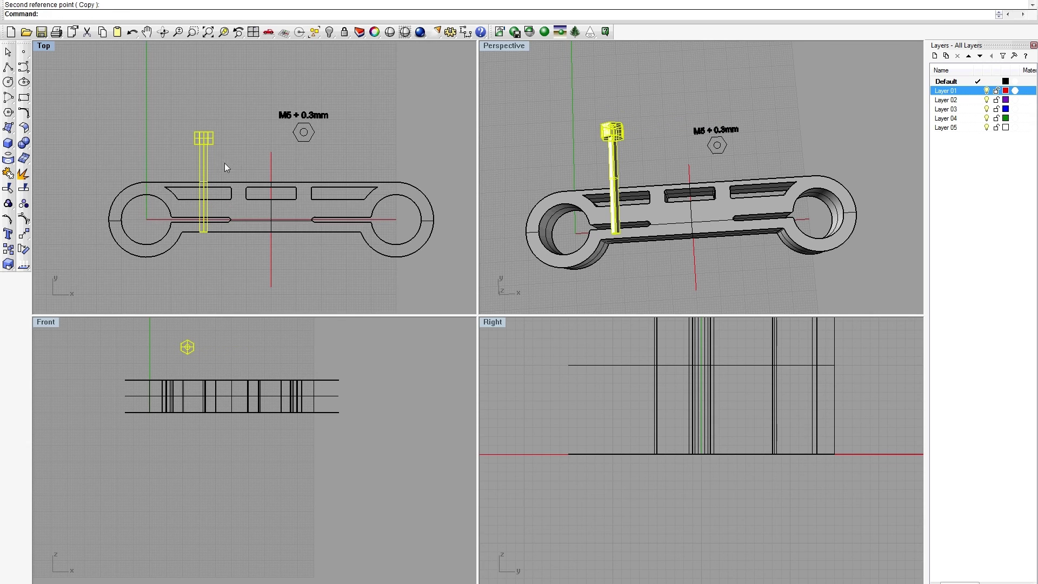
- Move the bolt solid to the lower edge of the left upper slot, with its head reaching 0.5 mm into the slot
type("Move")
key("Return")
left_click(246, 139)
scroll(242, 206, "up", 4)
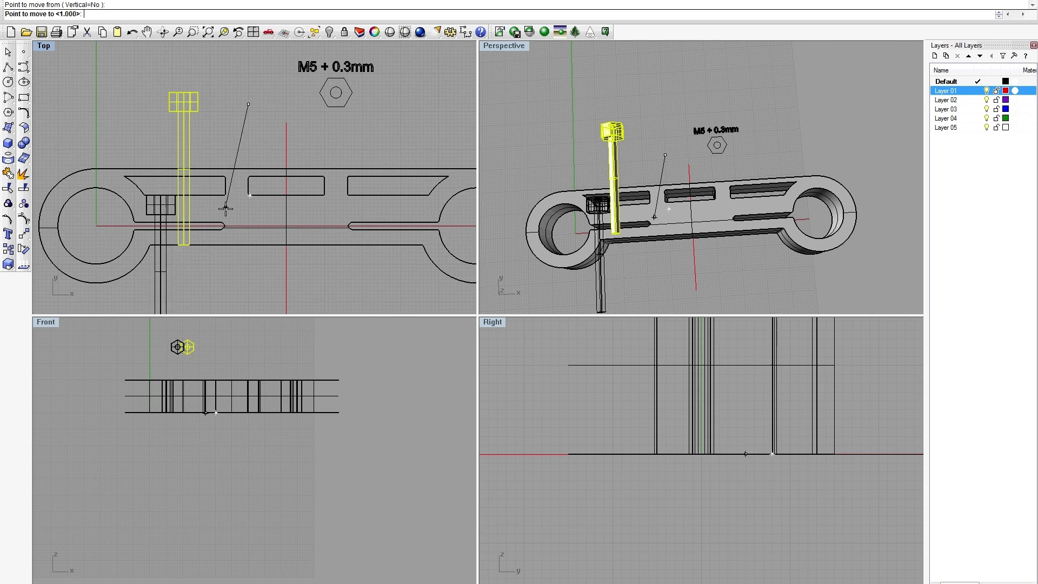
scroll(210, 201, "up", 6)
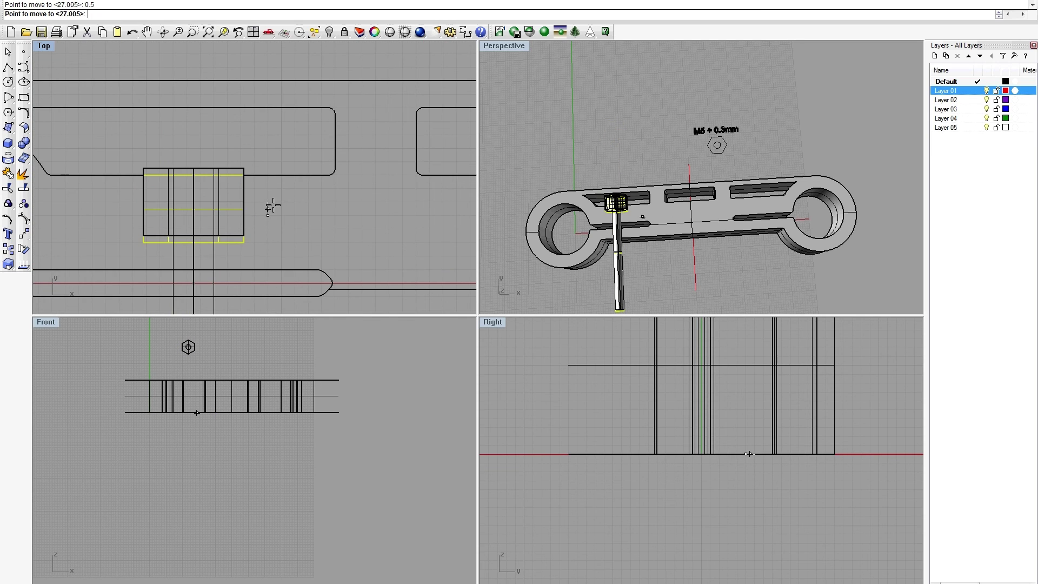
left_click(271, 207)
scroll(267, 214, "down", 5)
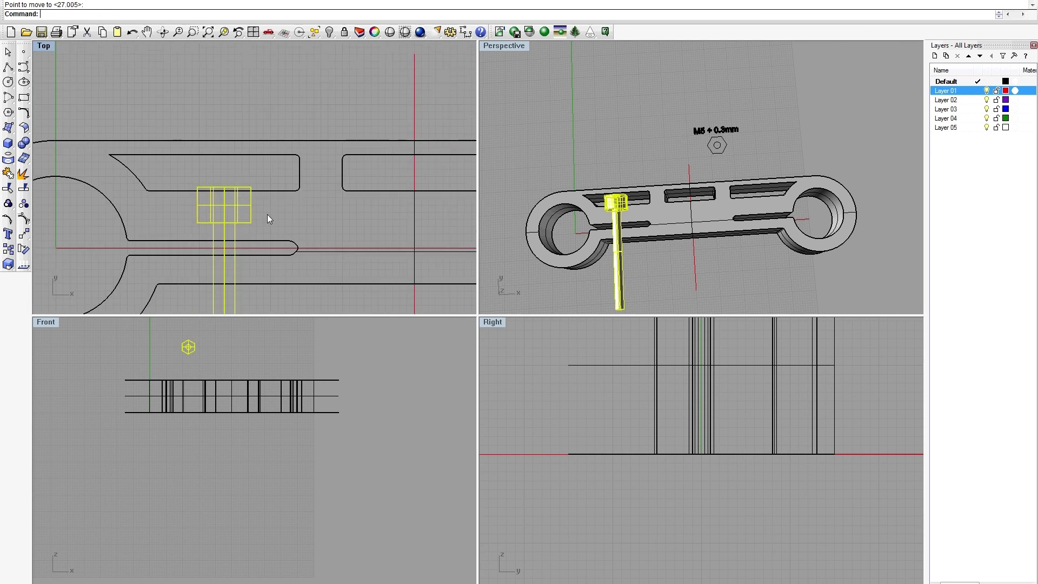
- Shift the bolt solid slightly left along the slot edge in the Top view
key("Return")
left_click(331, 195)
left_click(324, 195)
scroll(307, 204, "down", 4)
right_click_drag(307, 204, 242, 198)
- Mirror a copy of the bolt solid across the body's vertical centreline in the Top view
type("mi")
key("Return")
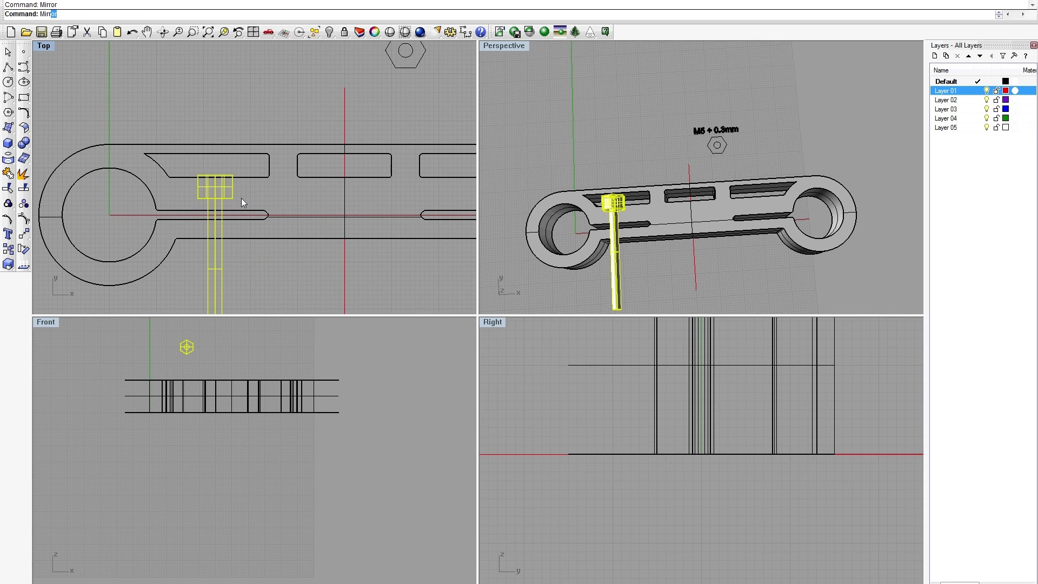
left_click(344, 200)
left_click(344, 211)
scroll(344, 210, "down", 3)
right_click_drag(690, 229, 757, 254)
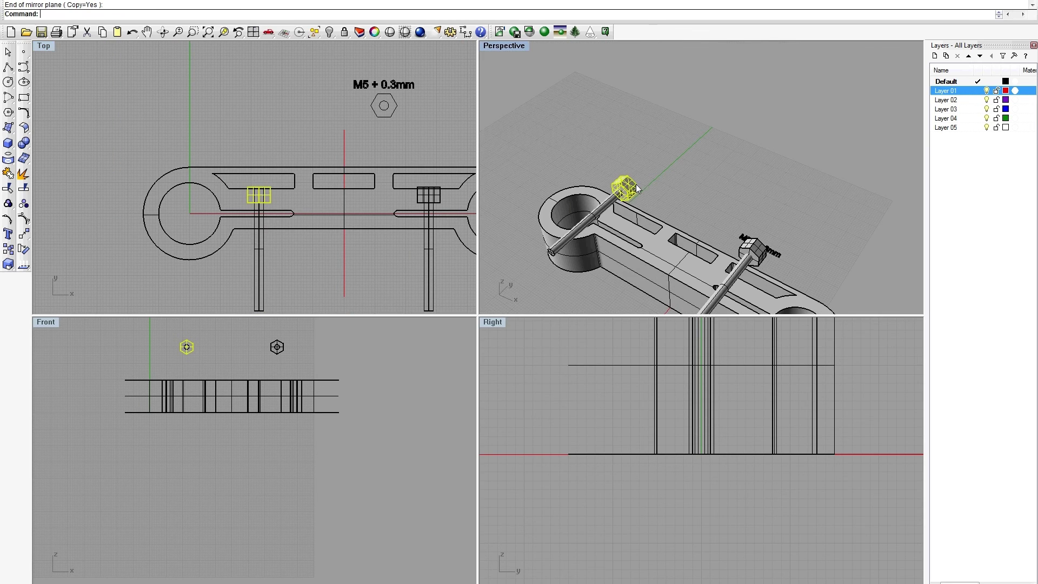
- Move both bolt solids straight down in the Front view to the mid-height of the body
type("move")
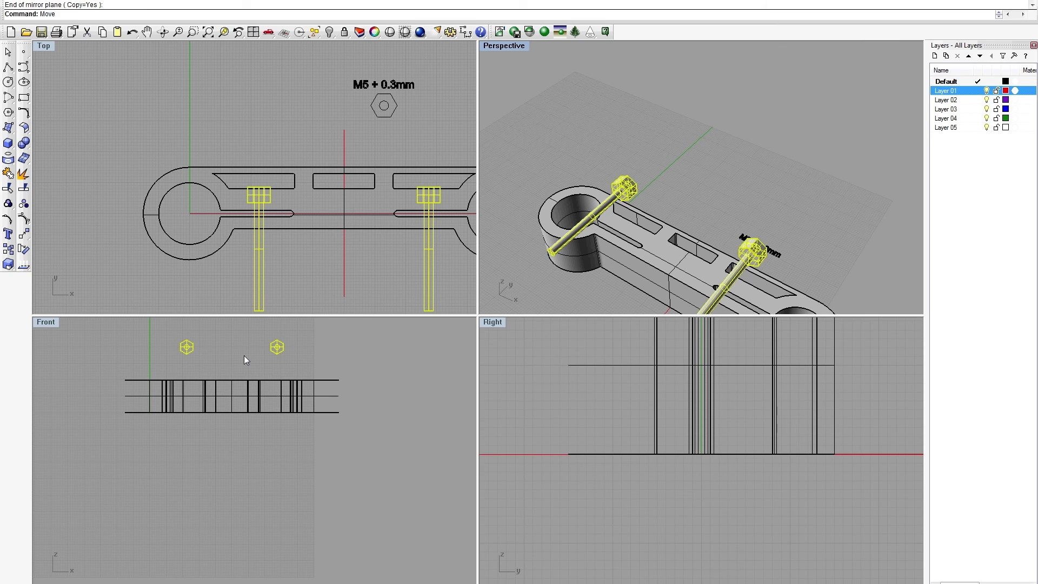
key("Return")
scroll(278, 348, "up", 8)
scroll(216, 359, "down", 6)
scroll(149, 365, "up", 6)
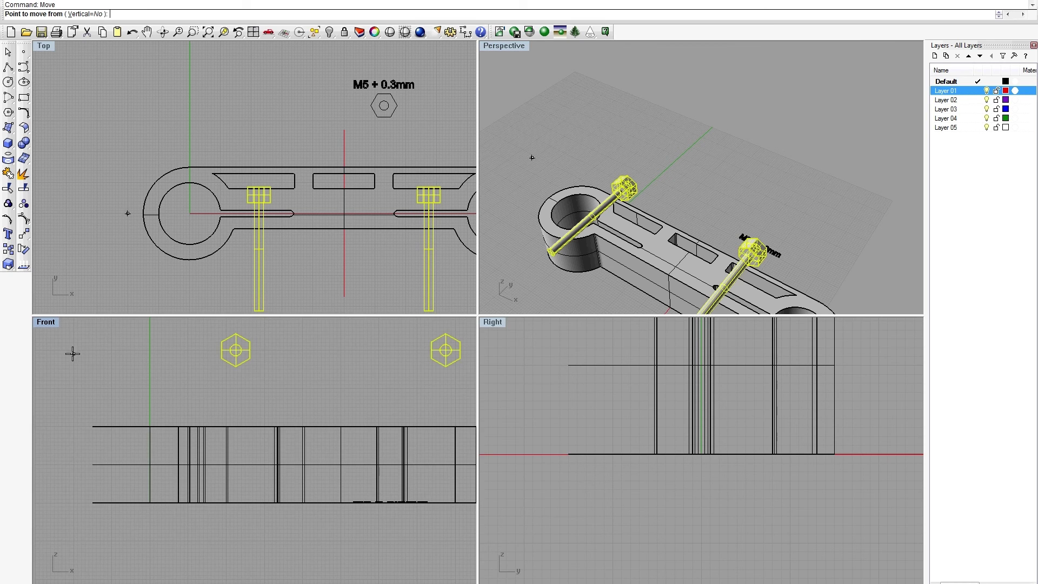
left_click(74, 351)
left_click(74, 464)
key("Escape")
right_click_drag(691, 142, 638, 193)
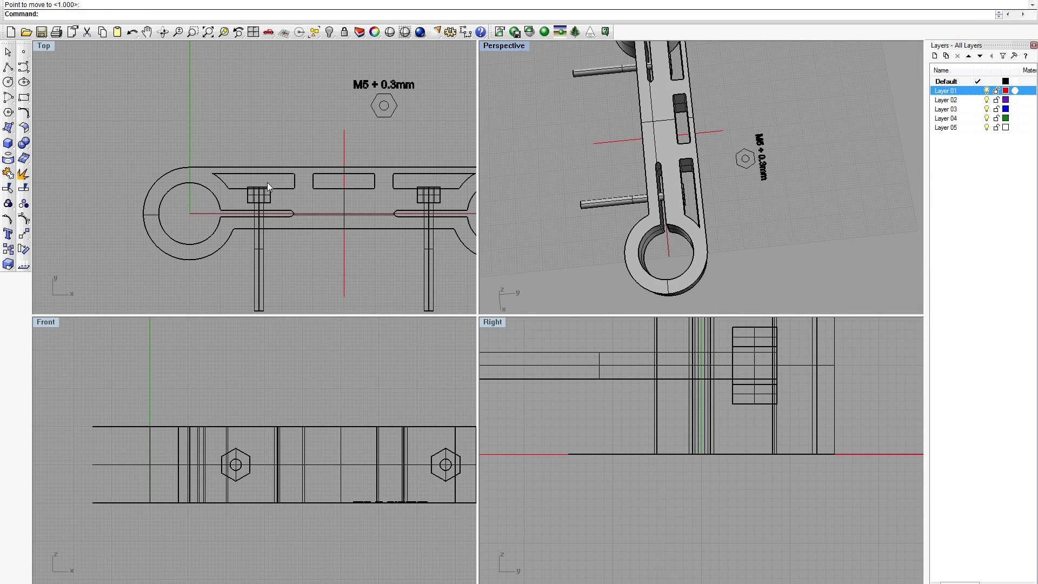
scroll(267, 183, "up", 6)
scroll(249, 178, "down", 2)
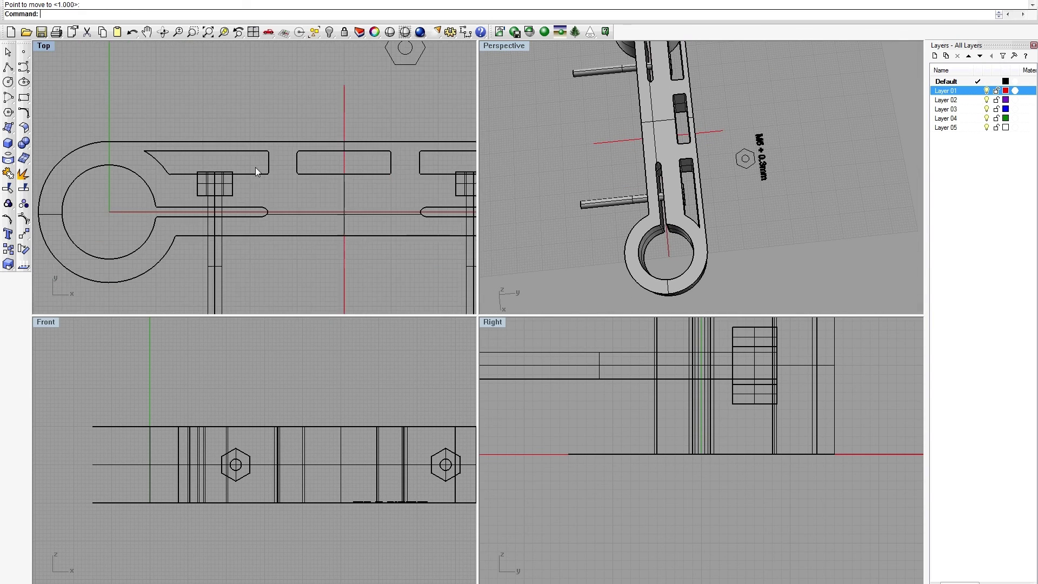
scroll(245, 169, "up", 2)
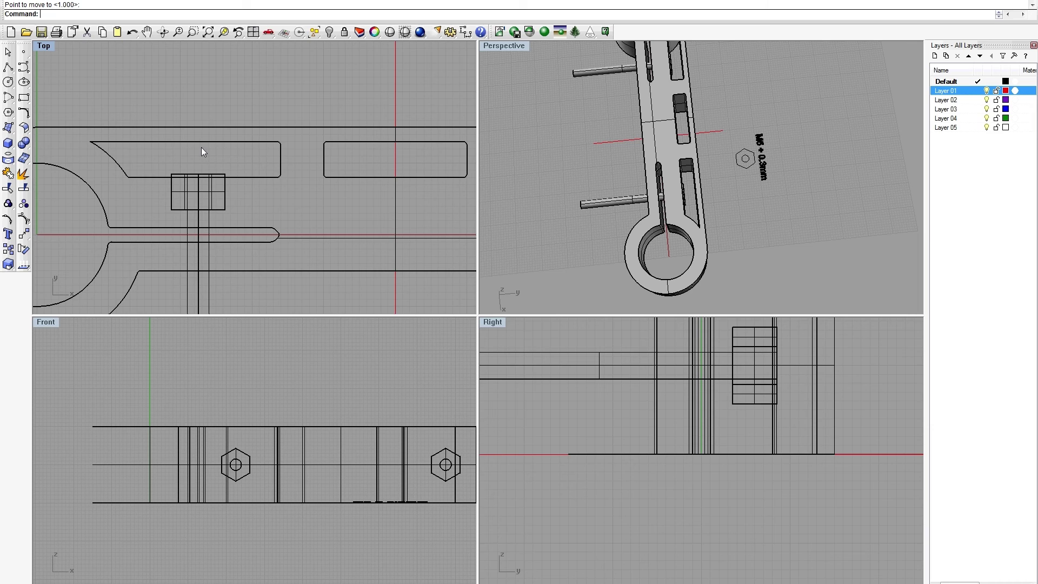
scroll(267, 164, "down", 4)
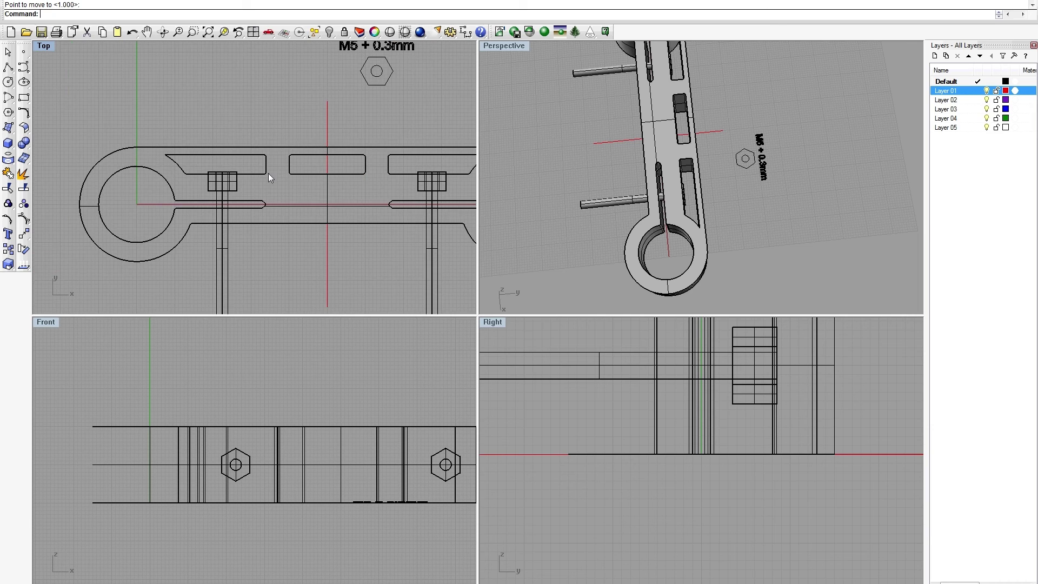
right_click_drag(232, 229, 209, 219)
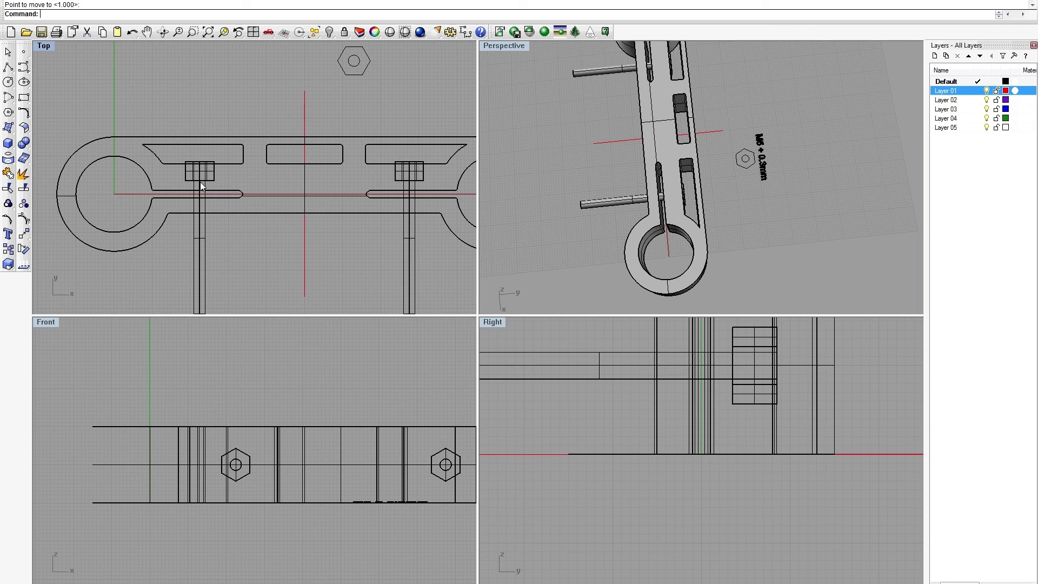
- Draw a closed rectangular polyline slightly wider than the left bolt head, straddling the slot's lower edge in the Top view
scroll(184, 161, "up", 5)
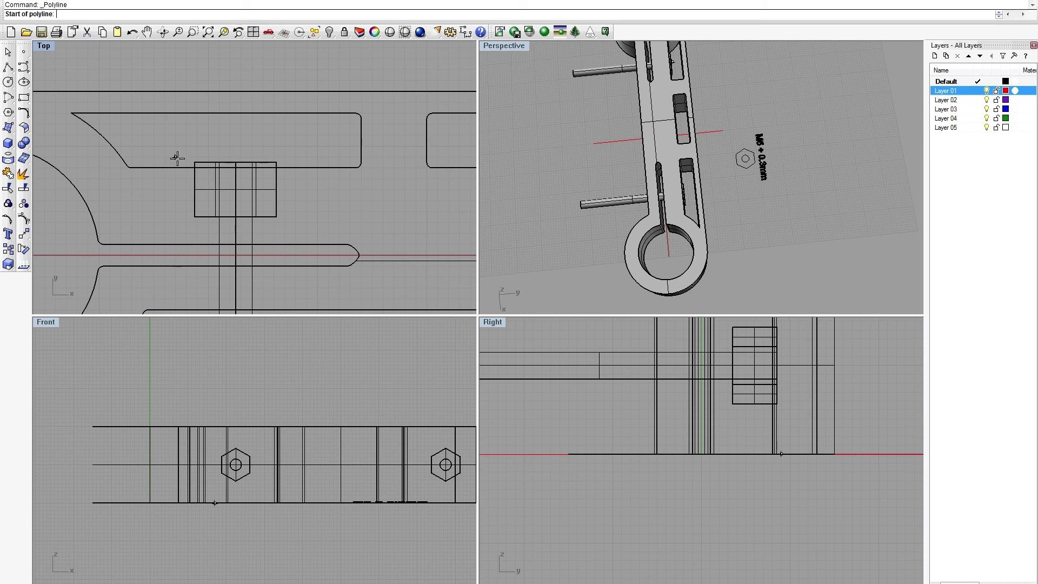
scroll(127, 168, "up", 16)
scroll(168, 155, "down", 10)
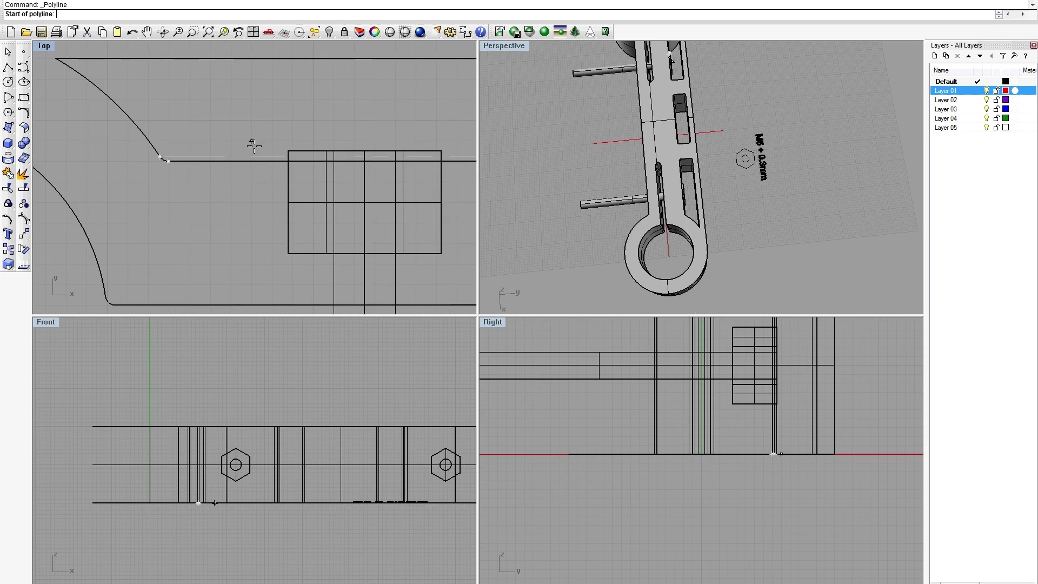
right_click_drag(268, 145, 166, 128)
left_click(170, 139)
scroll(190, 165, "up", 6)
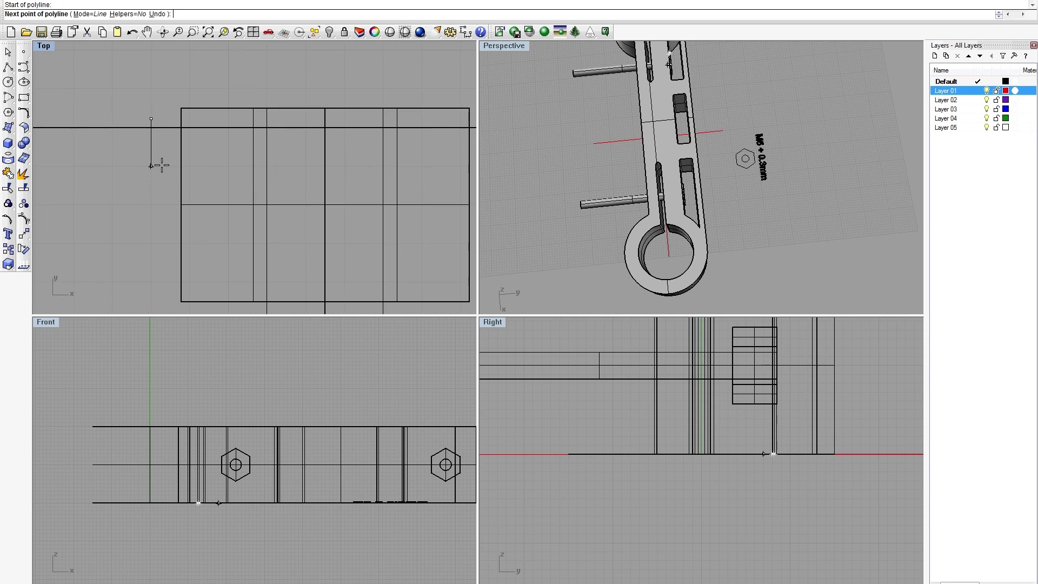
left_click(152, 165)
scroll(153, 165, "down", 3)
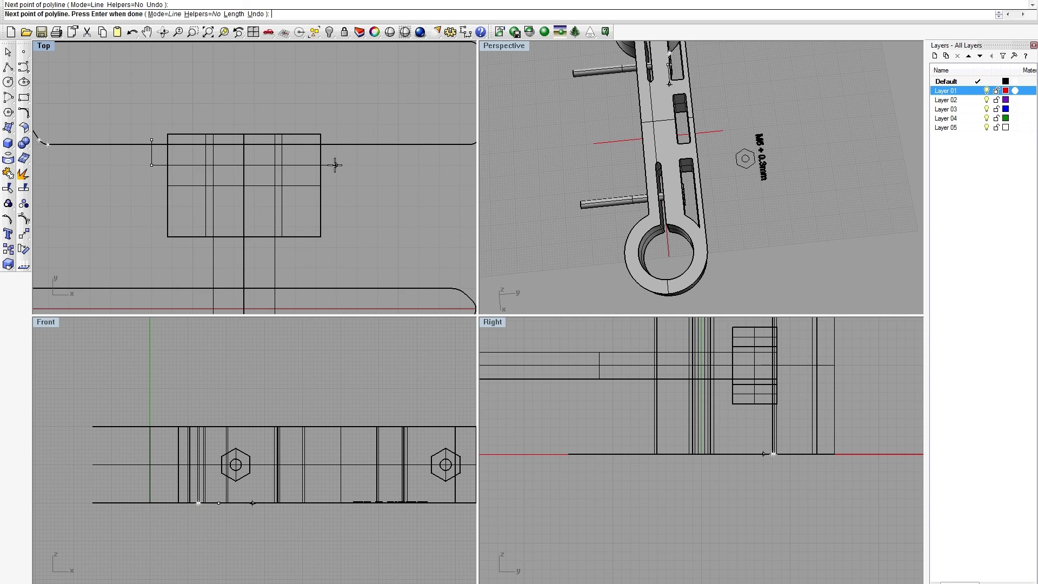
left_click(335, 165)
scroll(338, 134, "up", 4)
left_click(335, 141)
left_click(53, 142)
right_click(65, 132)
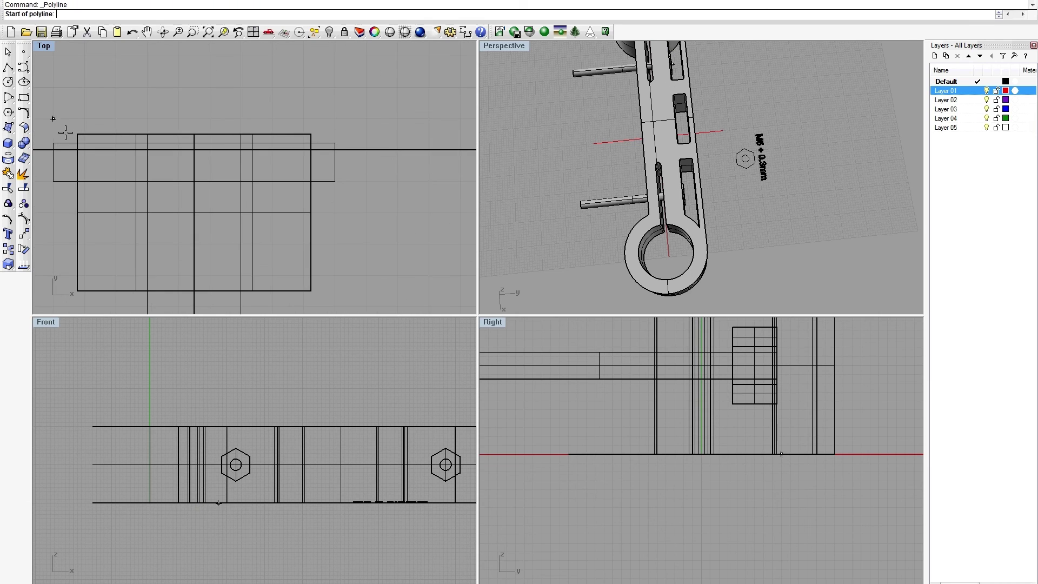
- Extrude the rectangle upward into a box about 26 mm tall that passes above the body
left_click(65, 143)
type("ex")
key("Return")
left_click(236, 404)
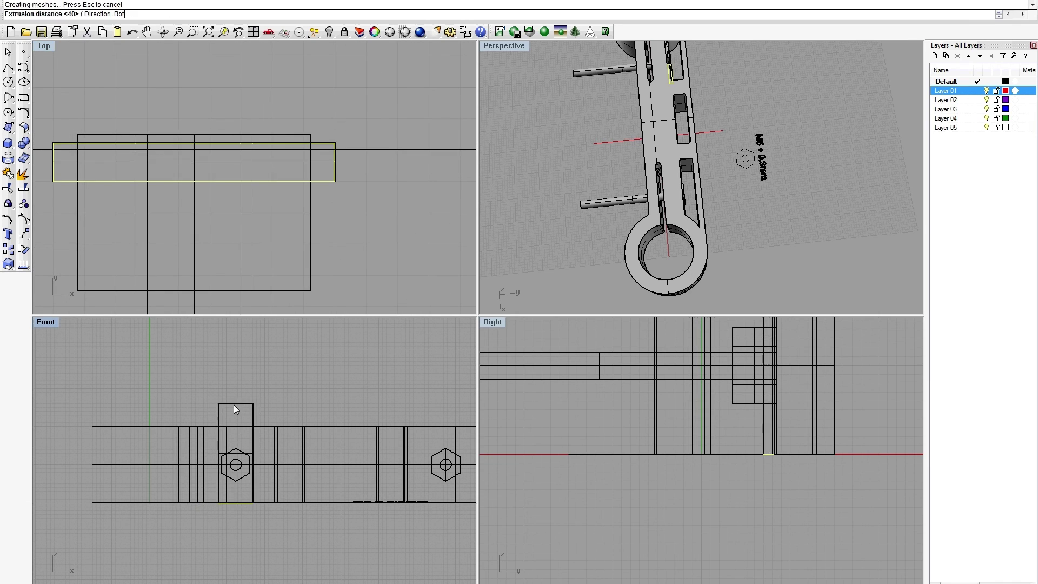
- Move the box down slightly in the Front view so it extends past both the upper and lower faces of the body
type("m")
key("Return")
left_click(359, 378)
left_click(357, 390)
scroll(354, 390, "down", 4)
right_click_drag(354, 390, 244, 391)
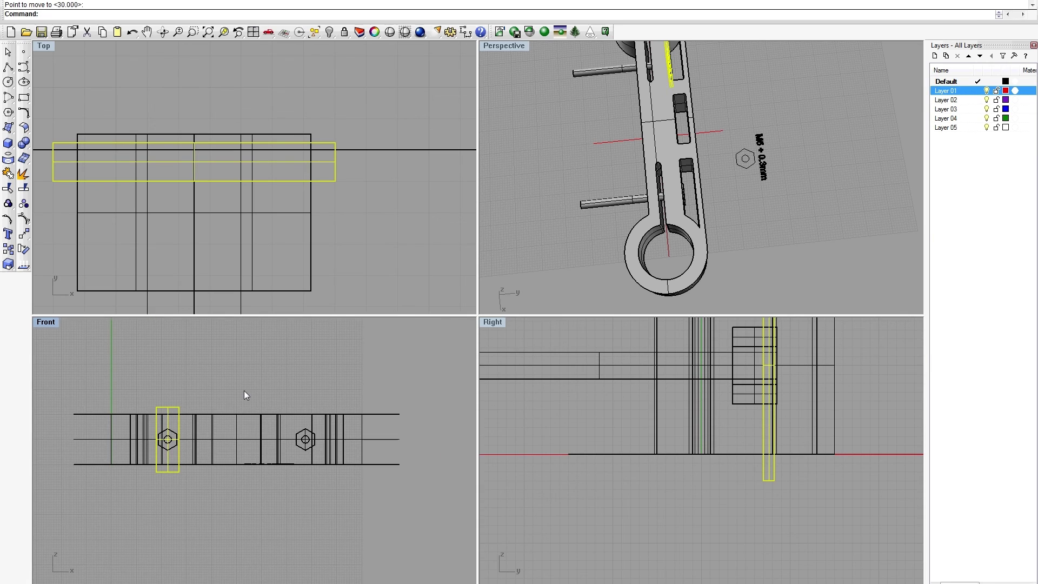
key("Return")
key("Escape")
key("Escape")
- Mirror a copy of the box across the body's vertical centreline onto the right bolt head
left_click(176, 407)
type("Mirror")
key("Return")
scroll(330, 171, "down", 6)
scroll(318, 168, "down", 10)
right_click_drag(365, 202, 329, 206)
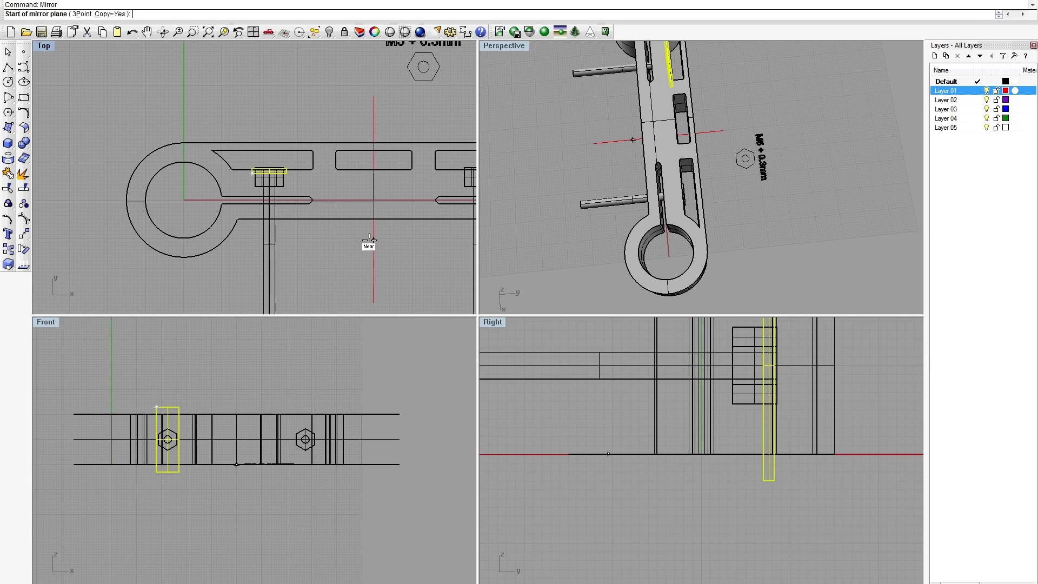
left_click(371, 236)
left_click(375, 228)
scroll(379, 233, "down", 4)
right_click_drag(387, 240, 324, 241)
key("Escape")
scroll(361, 237, "up", 4)
left_click(422, 162)
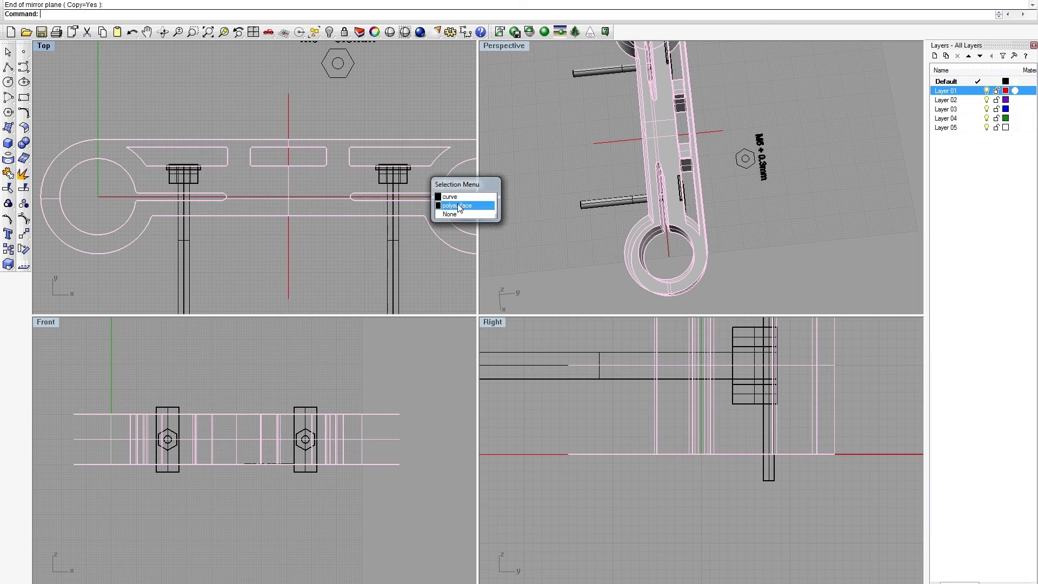
left_click(449, 206)
key("Escape")
scroll(196, 187, "up", 1)
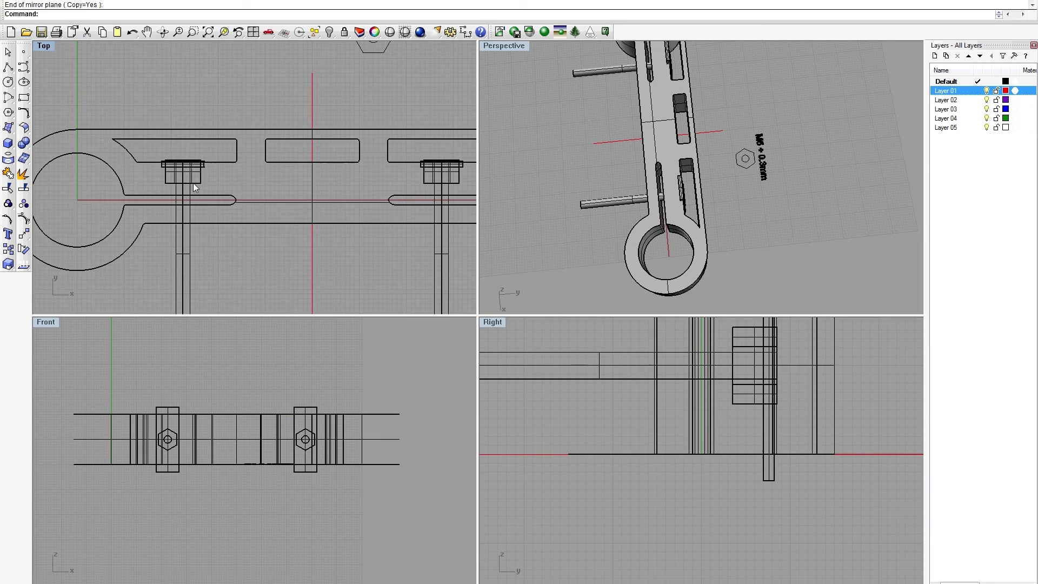
- Subtract both bolt solids and both boxes from the main body with Boolean Difference
left_click(190, 243)
left_click(617, 205, "shift")
left_click(359, 222)
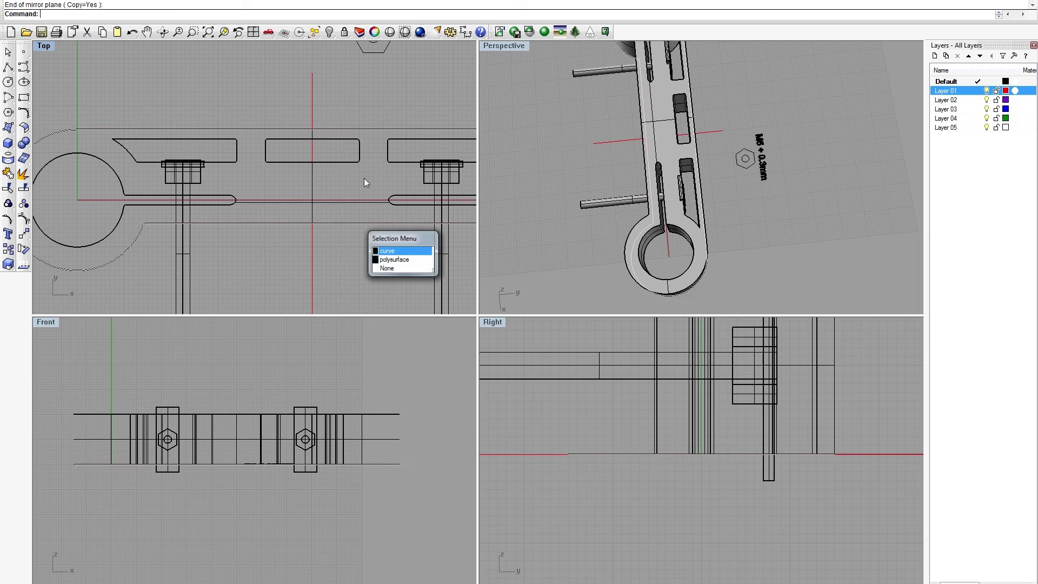
left_click(659, 147)
left_click(24, 142)
left_click(57, 158)
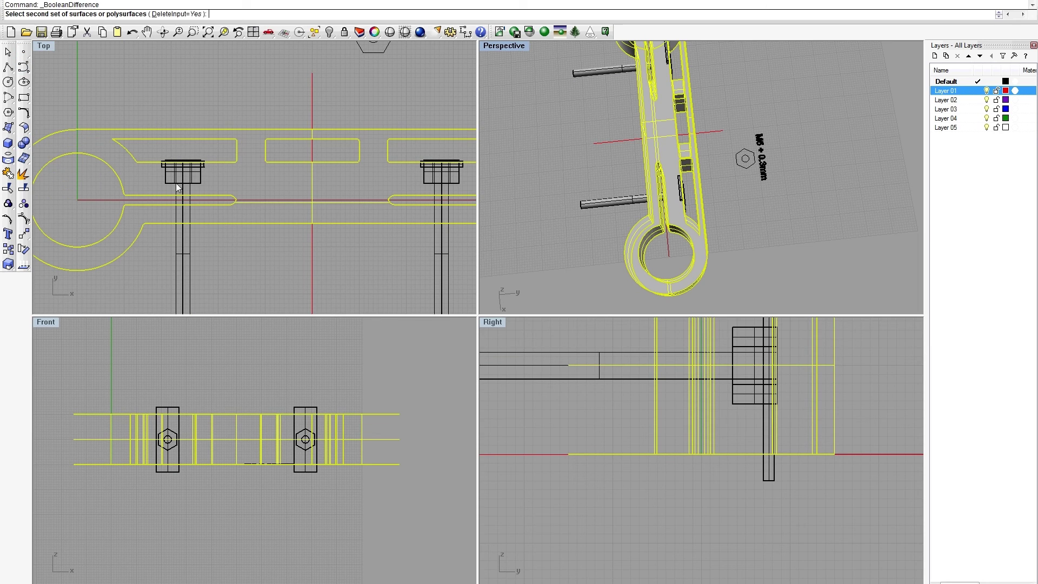
left_click(201, 172)
left_click(428, 172)
key("Return")
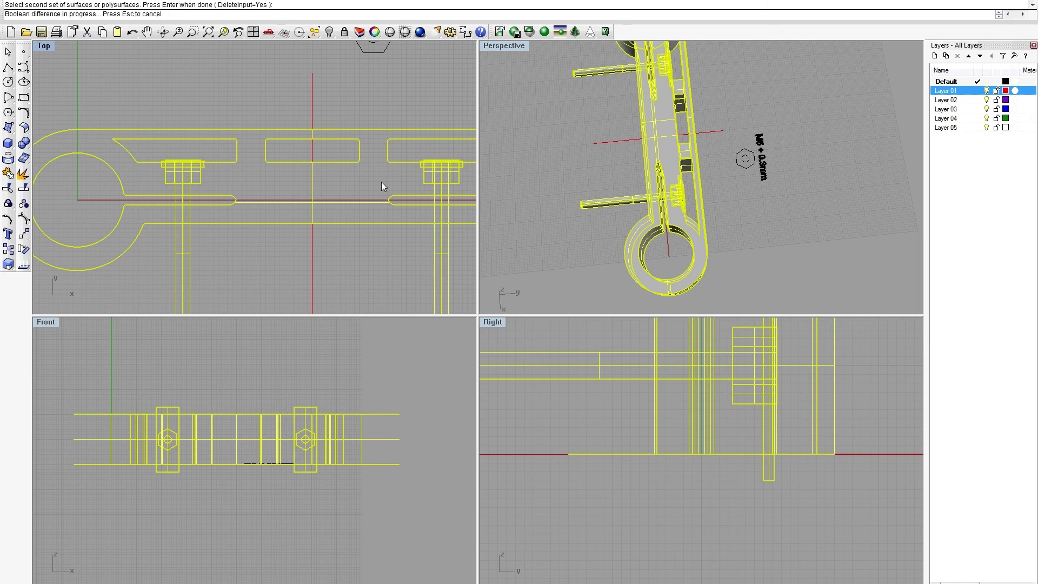
- Inspect the hexagonal nut pocket and rectangular recess cut into the slot's edge in the Perspective view
right_click_drag(748, 195, 649, 167)
scroll(690, 155, "up", 5)
scroll(728, 218, "up", 10)
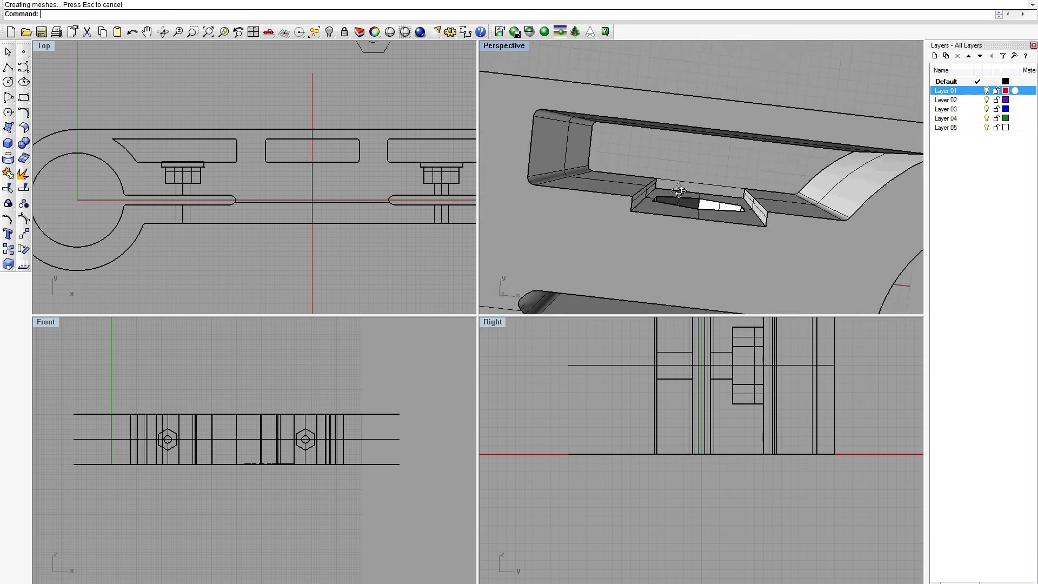
scroll(683, 247, "down", 4)
right_click_drag(695, 241, 682, 139)
scroll(682, 139, "up", 5)
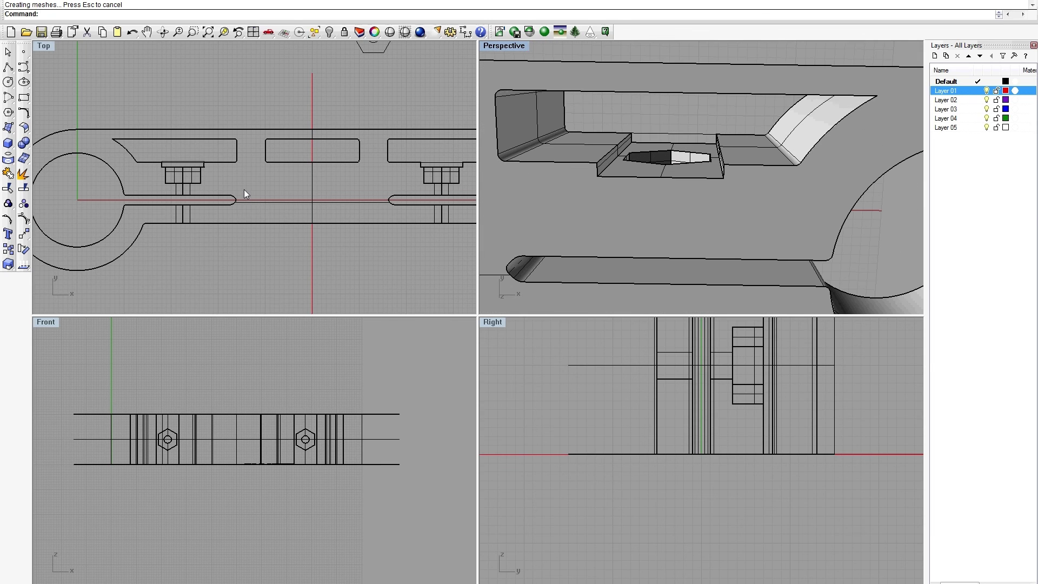
- Try to fillet the two side edges of the rectangular recess above the nut pocket with a radius of 1
left_click(24, 145)
left_click(41, 187)
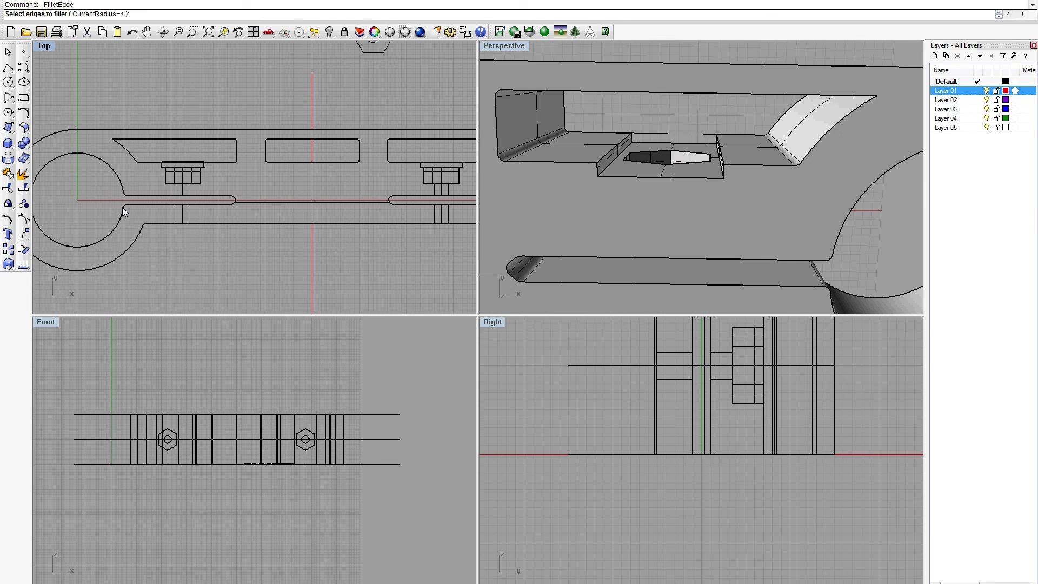
left_click(606, 155)
left_click(719, 147)
right_click(677, 125)
right_click(677, 125)
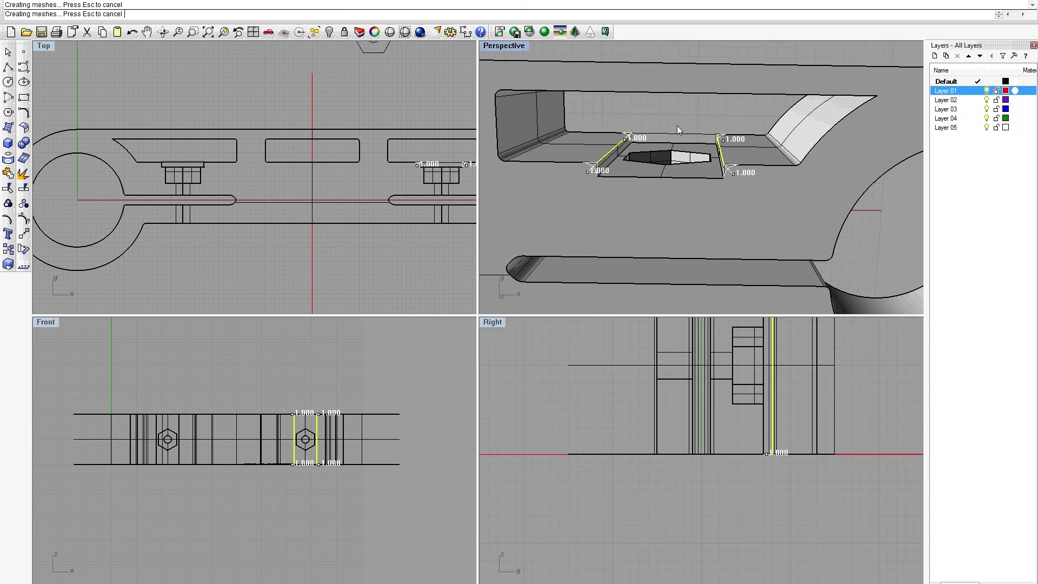
right_click_drag(677, 126, 707, 208)
key("ctrl+z")
scroll(630, 147, "down", 4)
scroll(706, 209, "up", 6)
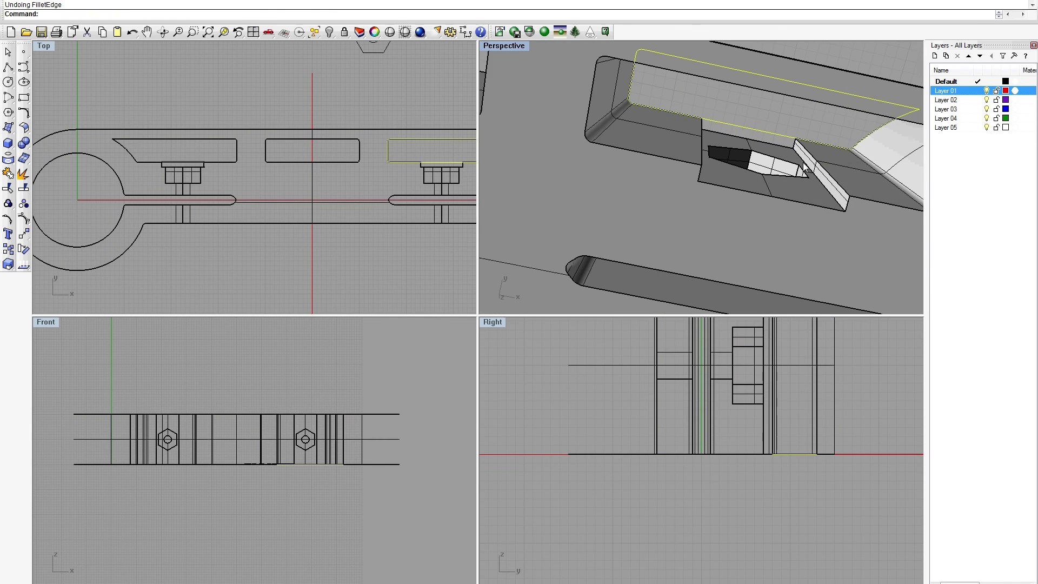
left_click(670, 125)
scroll(668, 125, "down", 5)
key("Escape")
- Draw an 11 mm diameter circle in the Top view, just below the left bolt hole and centred on its axis
scroll(196, 273, "down", 4)
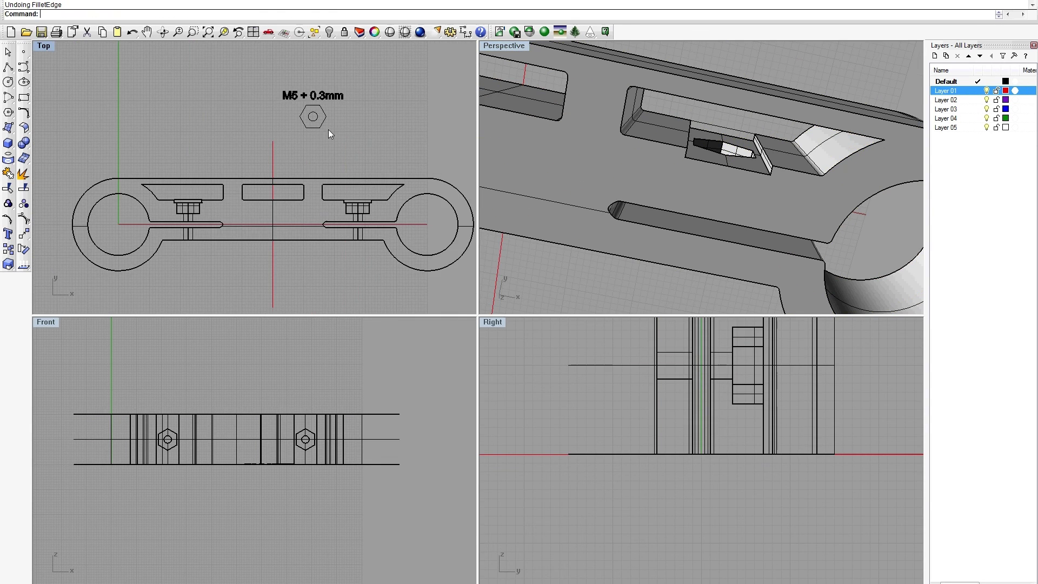
right_click_drag(342, 184, 329, 139)
scroll(329, 139, "up", 2)
right_click_drag(304, 54, 280, 22)
left_click(8, 83)
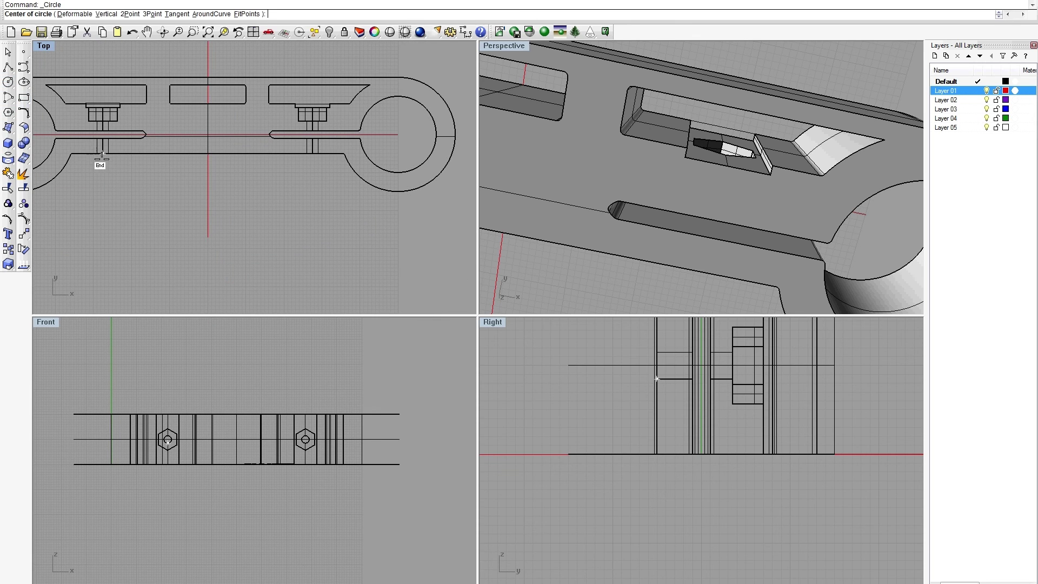
left_click(103, 172)
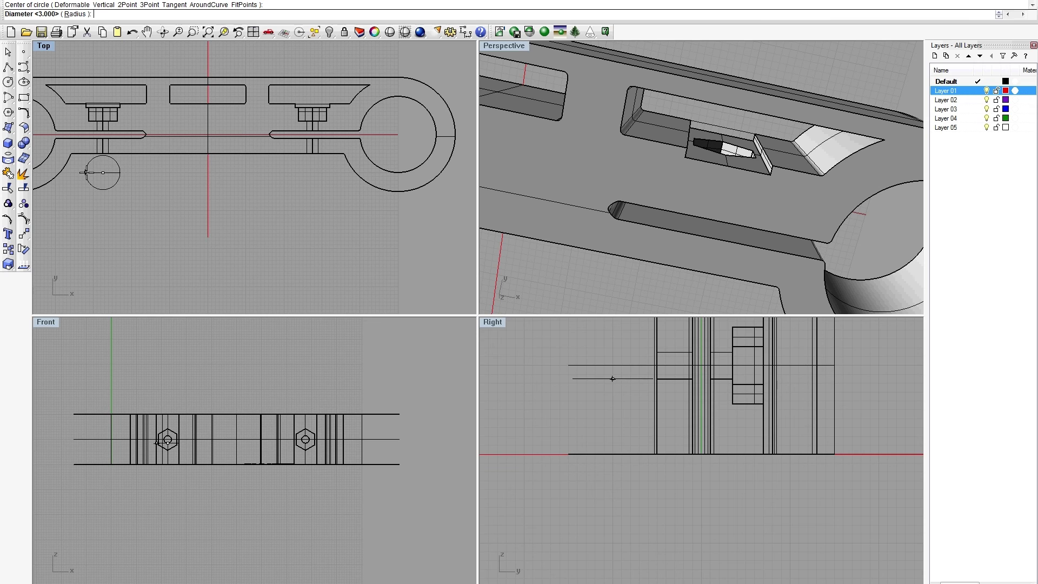
left_click(81, 173)
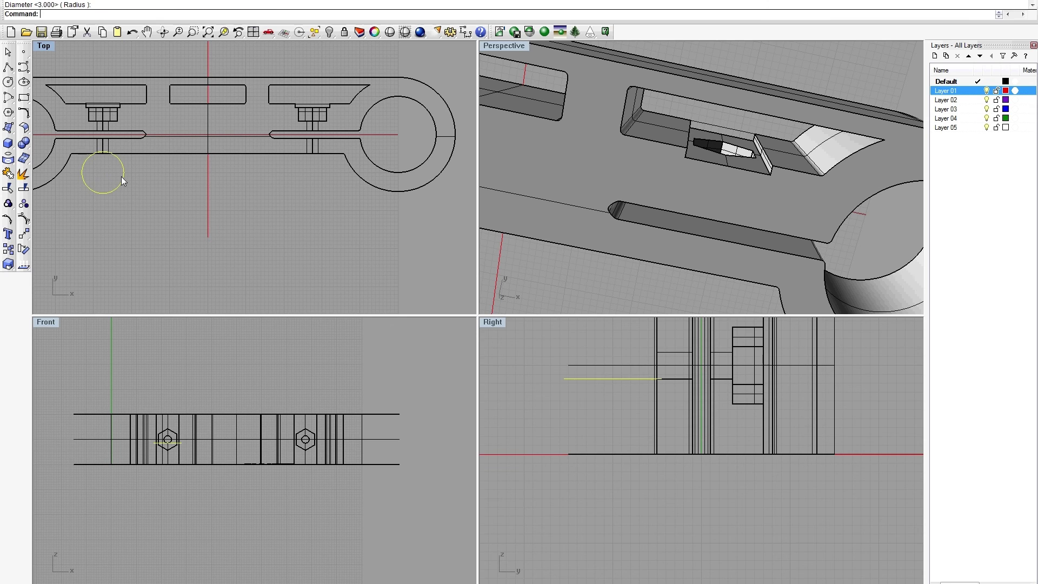
- Move the 11 mm circle straight down in the Top view, clear of the body's lower edge
left_click(124, 171)
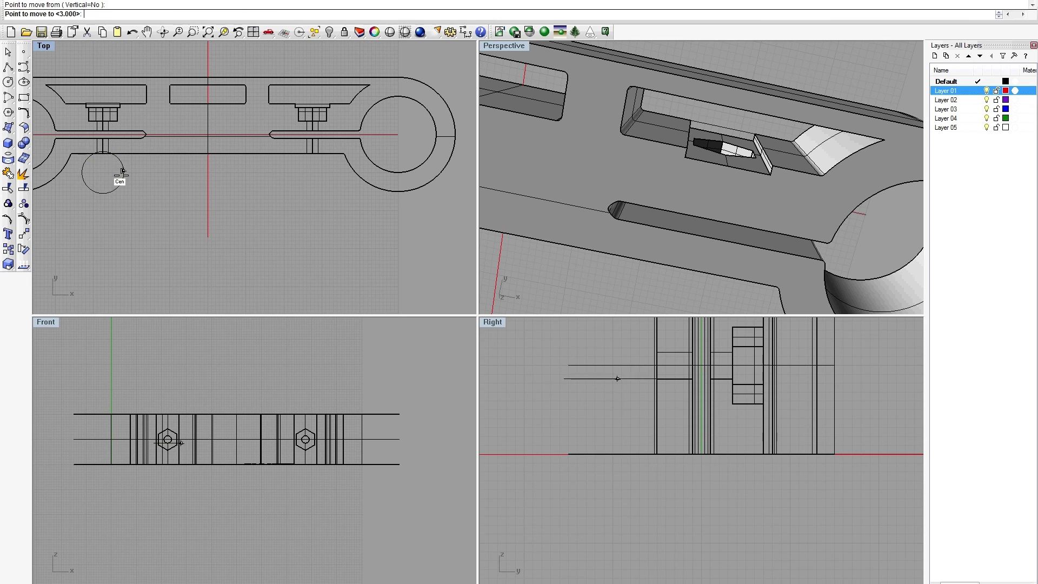
left_click(124, 210)
right_click_drag(170, 232, 267, 229)
scroll(207, 209, "up", 6)
left_click(248, 197)
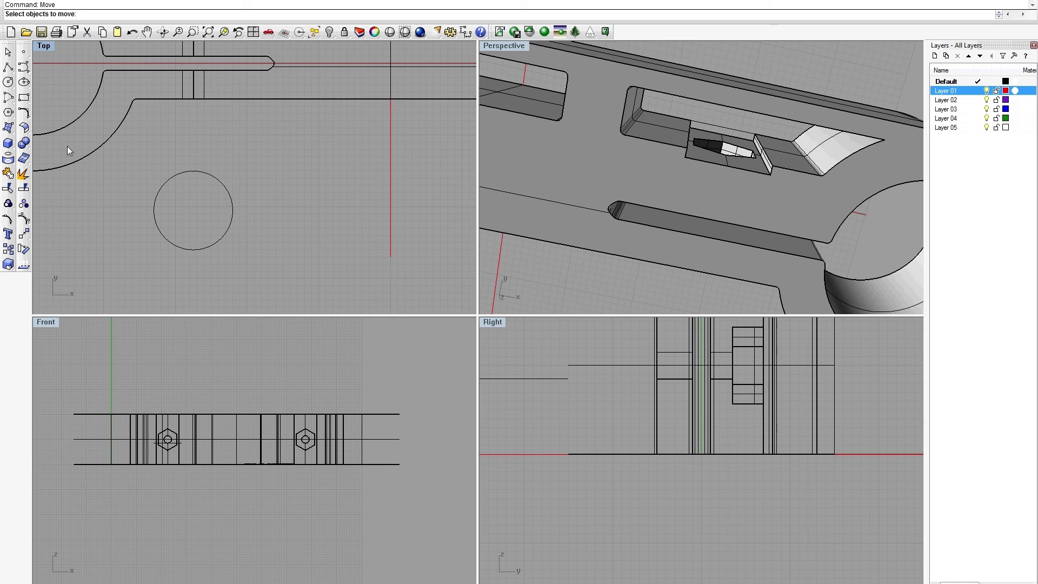
- Draw two larger circles concentric with the 11 mm circle, about 13.4 mm and about 25.5 mm in diameter
right_click_drag(154, 171, 211, 188)
left_click(7, 82)
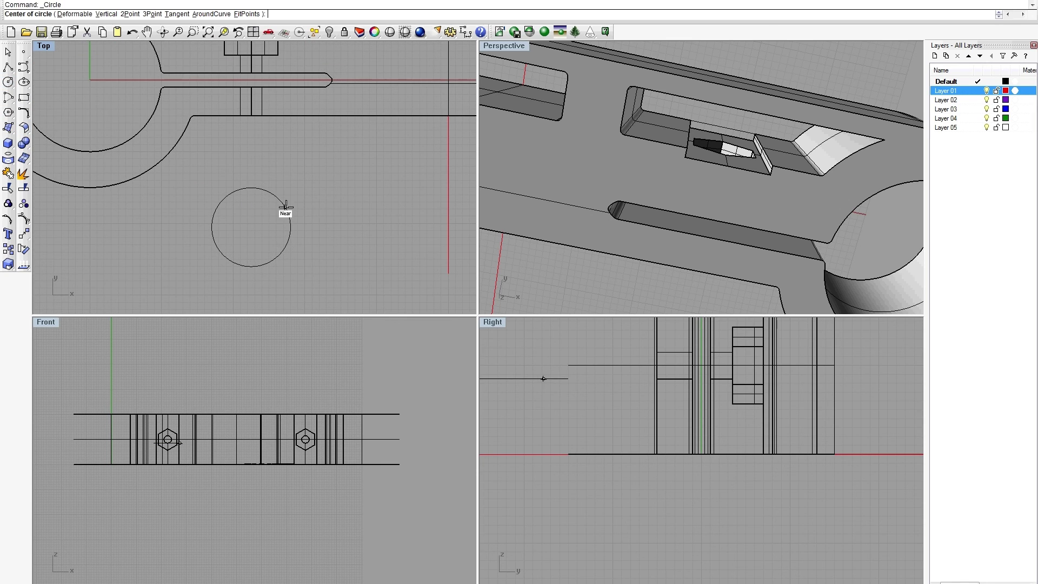
left_click(279, 214)
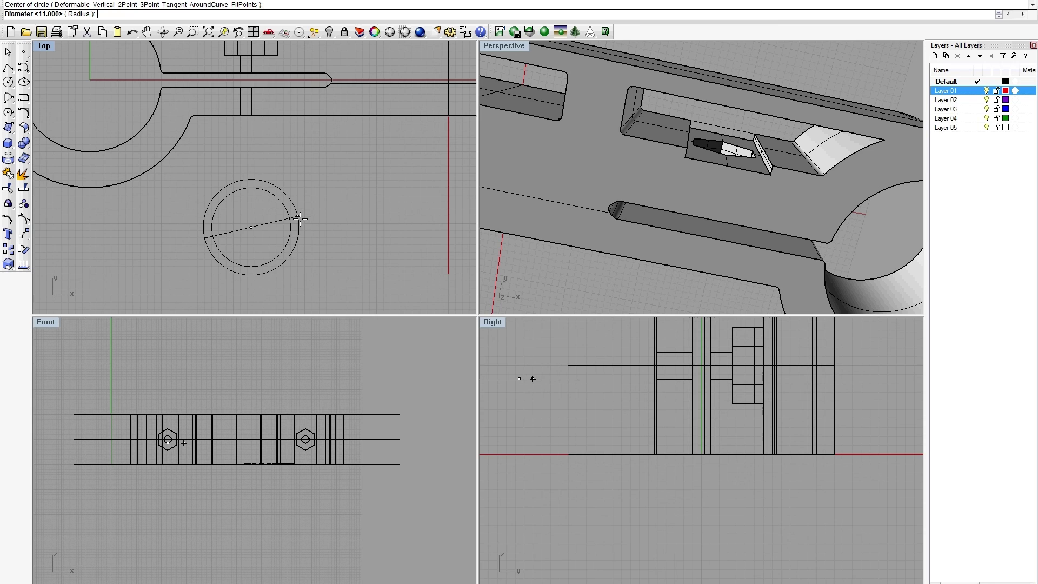
left_click(299, 218)
key("Return")
left_click(290, 213)
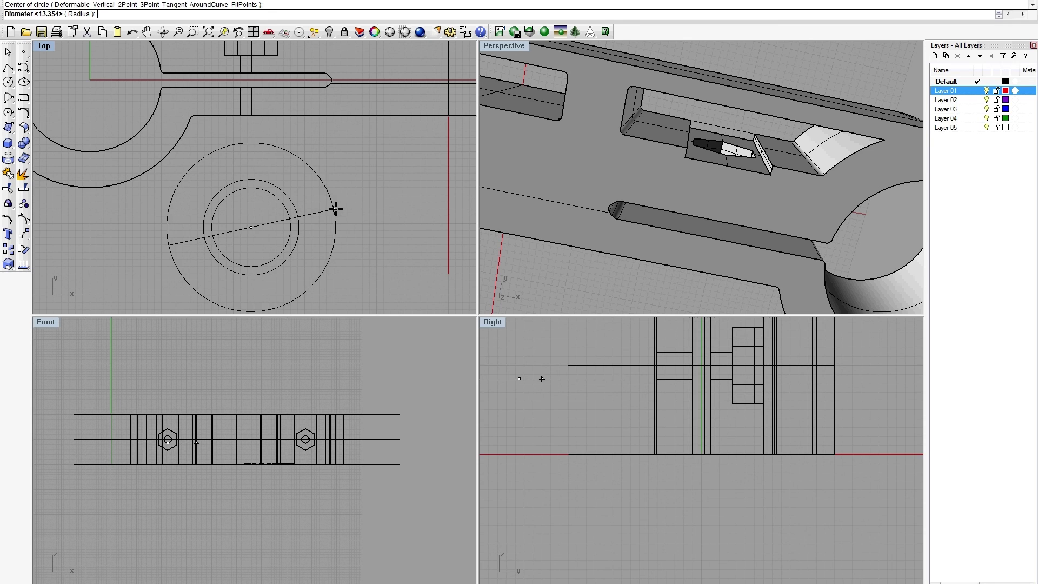
left_click(341, 208)
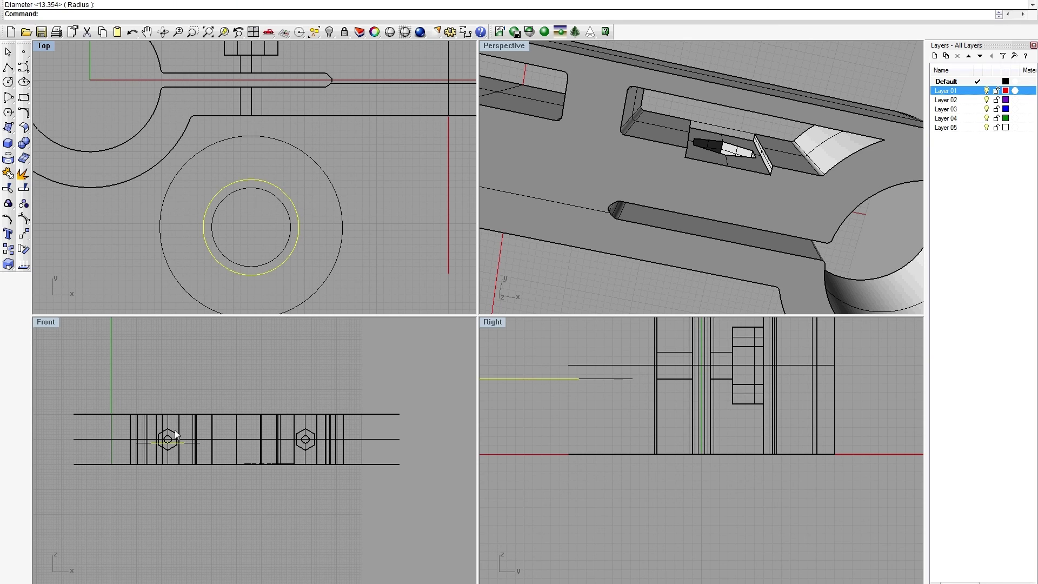
- Move the middle circle 3 mm vertically upward in the Right view
type("m")
key("Return")
scroll(578, 394, "down", 6)
left_click(552, 386)
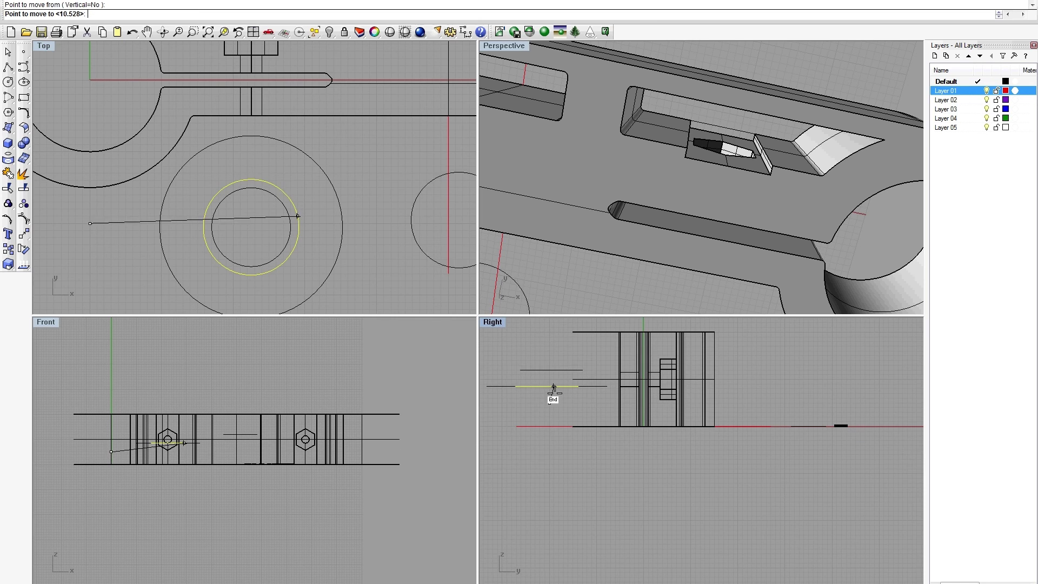
scroll(549, 401, "up", 2)
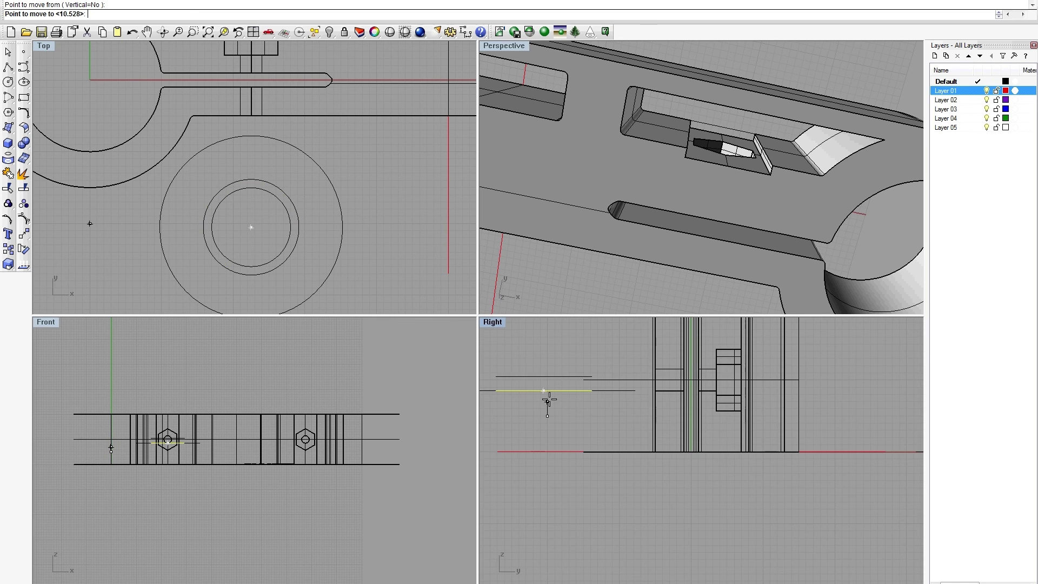
left_click(551, 392)
- Move the largest circle 11 mm vertically upward in the Right view
left_click(552, 391)
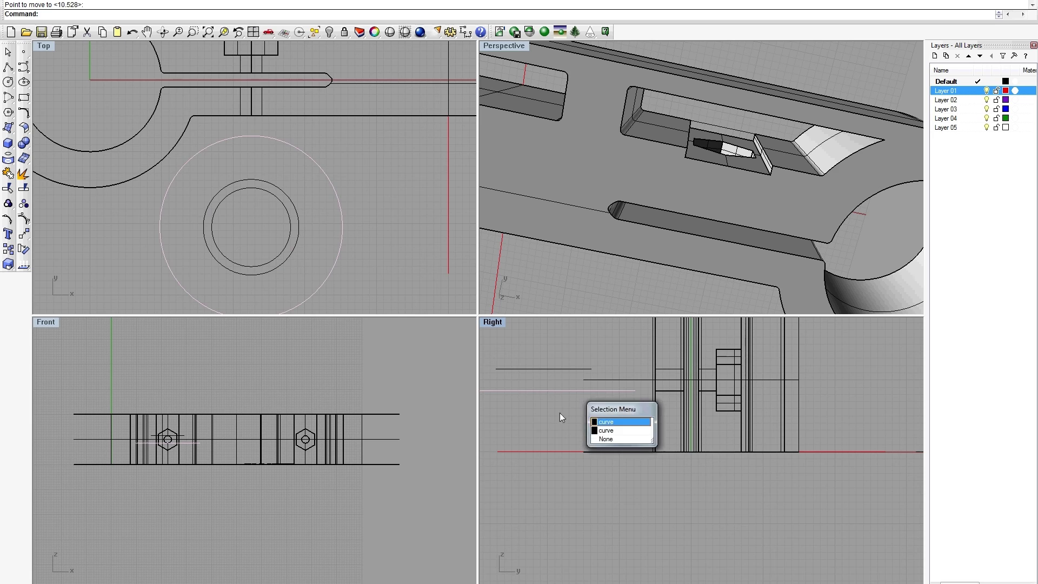
left_click(563, 421)
right_click(562, 427)
left_click(548, 437)
scroll(541, 363, "down", 3)
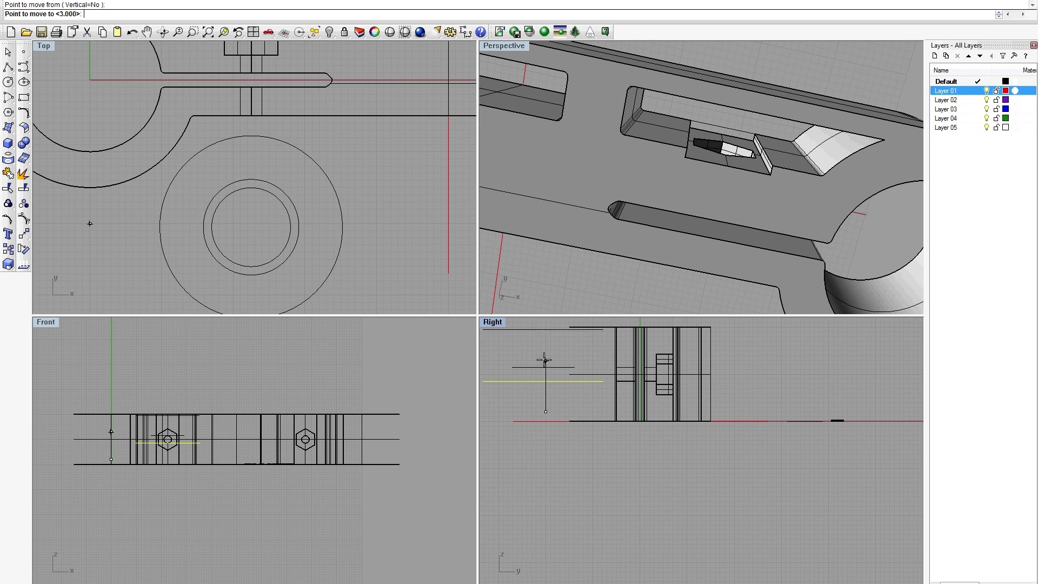
left_click(546, 359)
left_click(547, 355)
- Move the middle circle another 1.5 mm upward, keeping it between the smallest and largest circles
left_click_drag(560, 389, 546, 349)
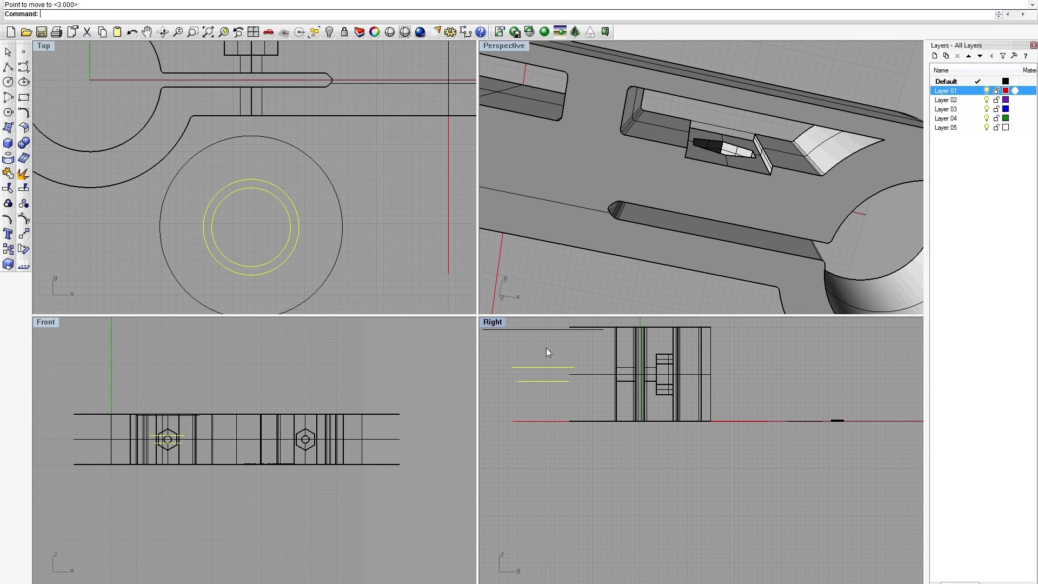
left_click(562, 330, "shift")
right_click_drag(572, 348, 595, 385)
left_click(572, 403)
key("Return")
left_click(572, 405)
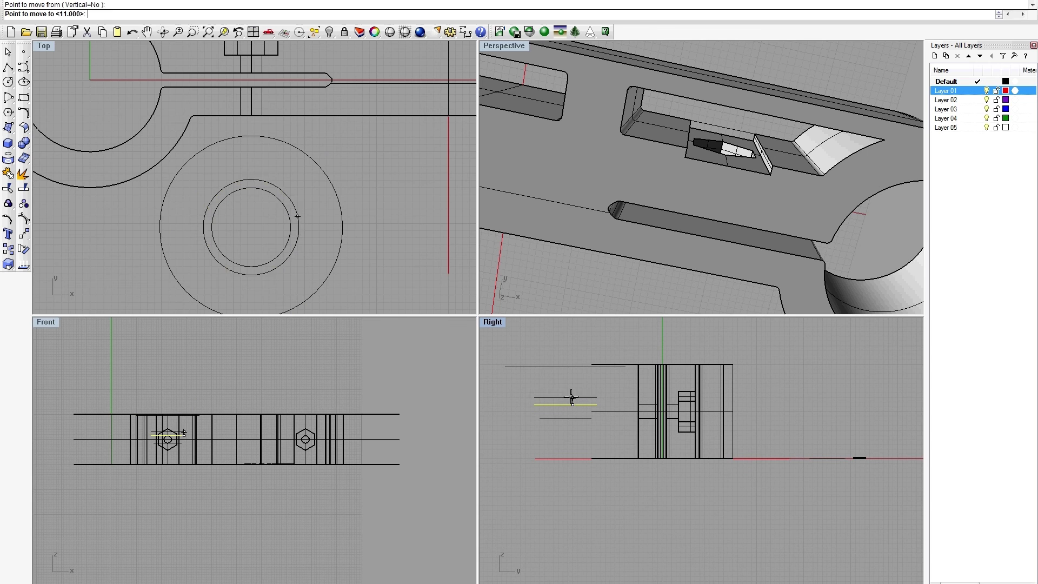
- Set up a loft through the three stacked circles in height order and accept their seam alignment
left_click(567, 417)
left_click(564, 397, "shift")
left_click(560, 367, "shift")
type("Loft")
key("Return")
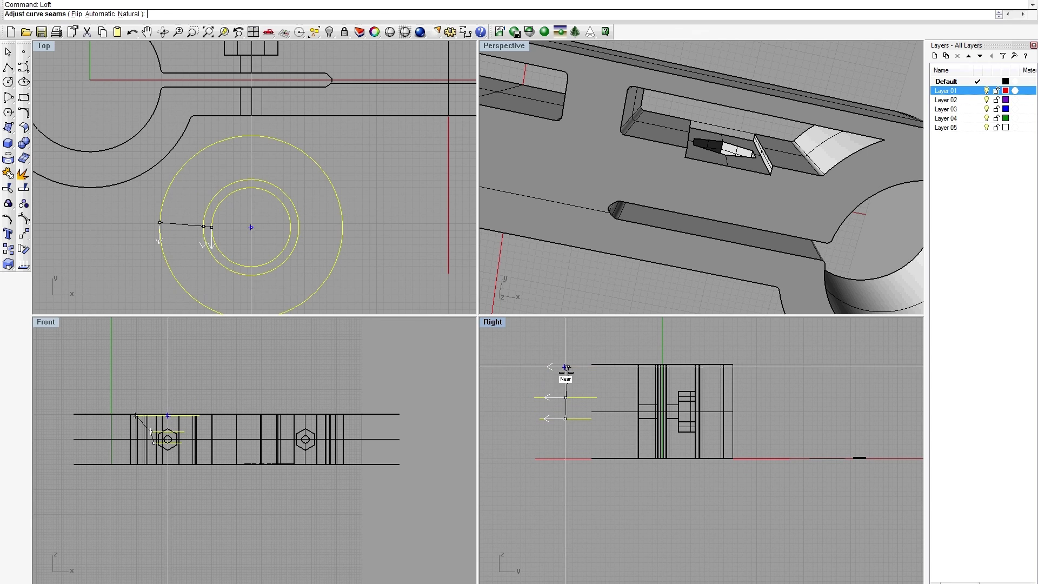
right_click_drag(586, 431, 609, 443)
scroll(672, 237, "down", 5)
right_click_drag(672, 236, 651, 115)
right_click_drag(605, 216, 639, 223)
right_click(640, 223)
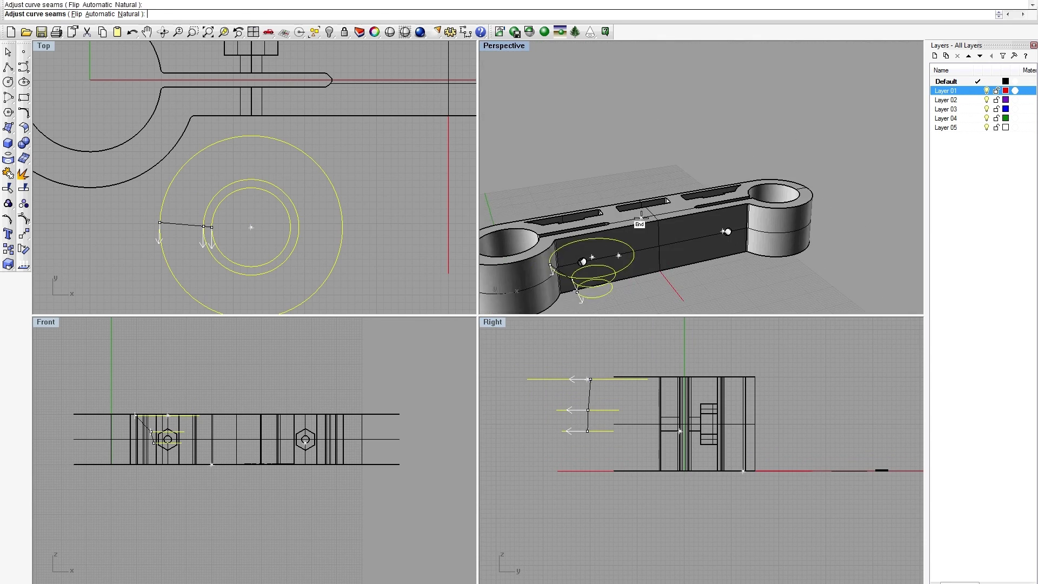
- Create the loft with the Loose style and cap both open ends to make a flared solid
left_click(486, 248)
left_click(489, 264)
left_click_drag(523, 218, 409, 183)
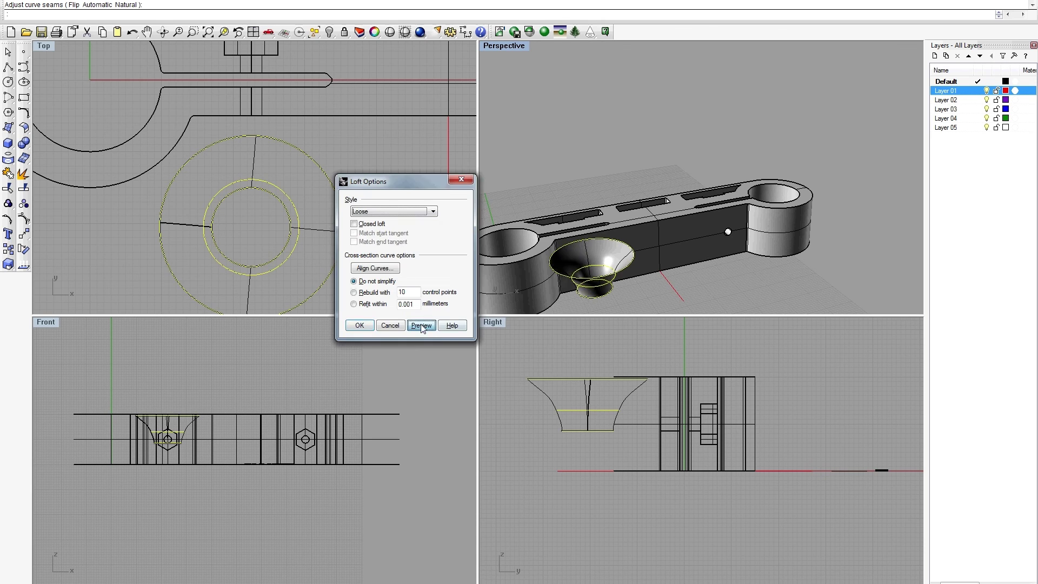
left_click(421, 327)
right_click_drag(614, 276, 618, 241)
key("Return")
right_click_drag(601, 285, 611, 265)
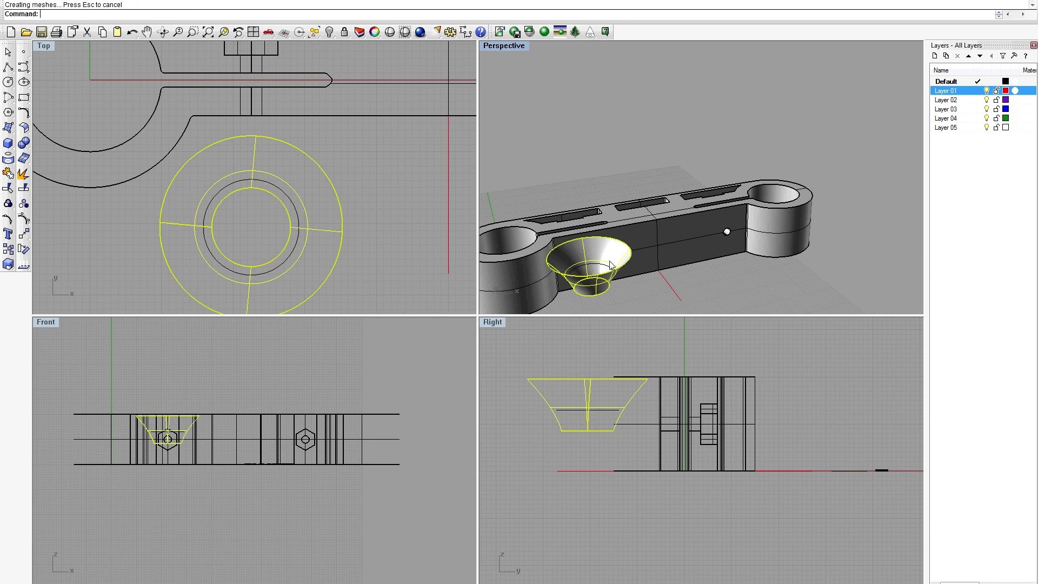
key("Escape")
- Extrude the M5 + 0.3mm hexagon 28 mm and its inner bolt circle slightly taller, both as capped solids
scroll(313, 86, "down", 5)
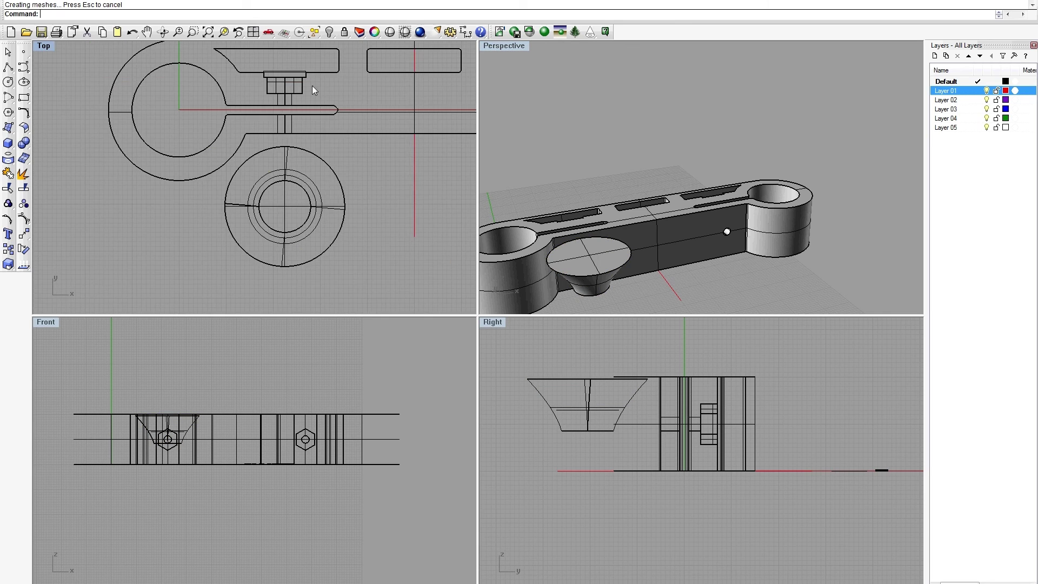
key("Return")
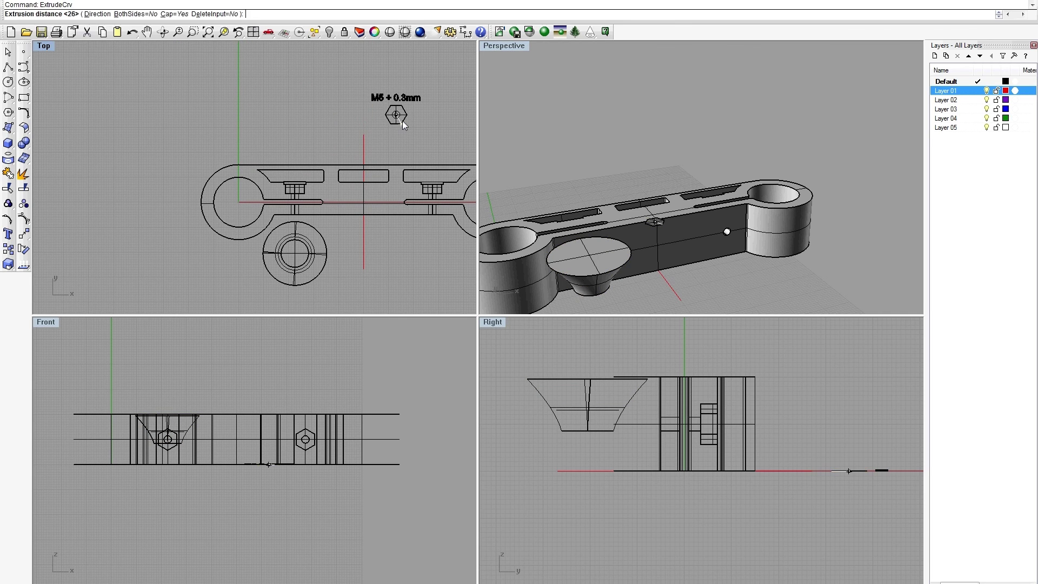
key("Return")
left_click(397, 118)
key("Return")
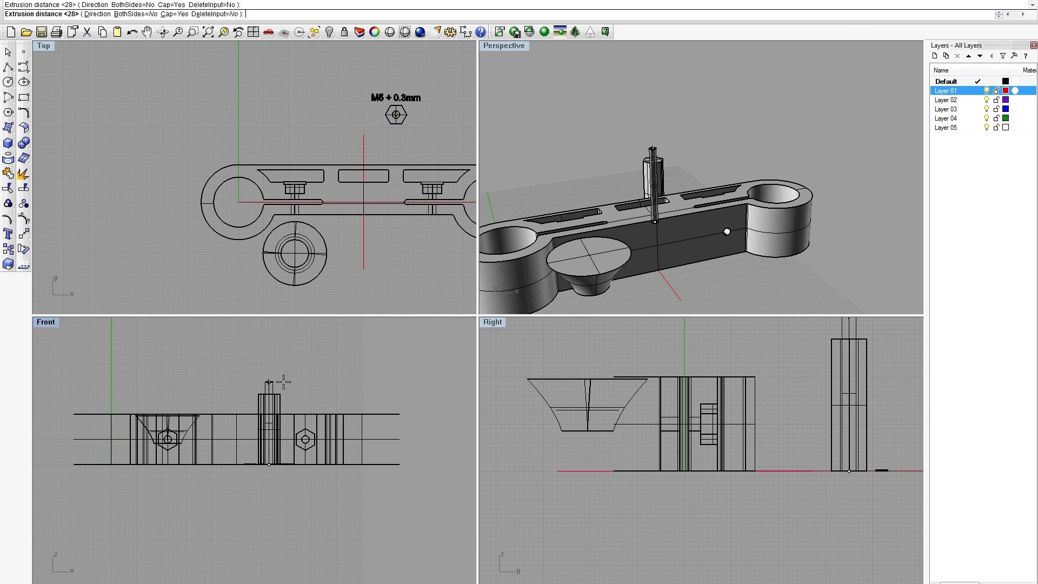
left_click(282, 381)
- Raise the hexagonal prism to overlap only the bolt cylinder's upper end, and move both solids below the body in the Top view
left_click_drag(280, 394, 279, 324)
left_click(270, 403, "shift")
left_click_drag(402, 108, 371, 295)
left_click(324, 265)
left_click(369, 291)
- Move the flared solid onto the bolt, aligning its upper face's centre with the centre of the bolt cylinder's upper end
scroll(324, 269, "up", 4)
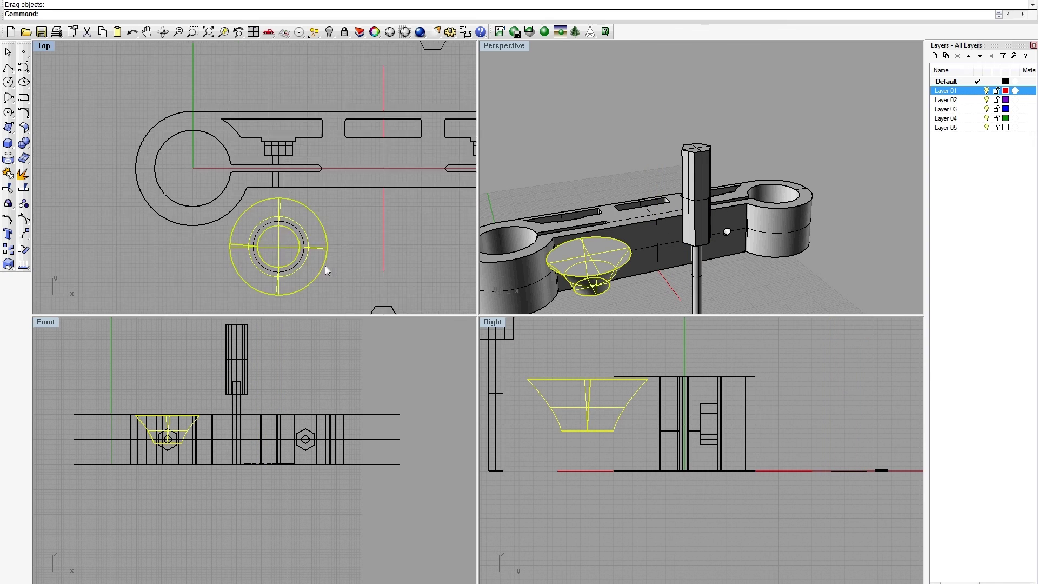
type("M")
left_click(314, 216)
scroll(301, 201, "down", 8)
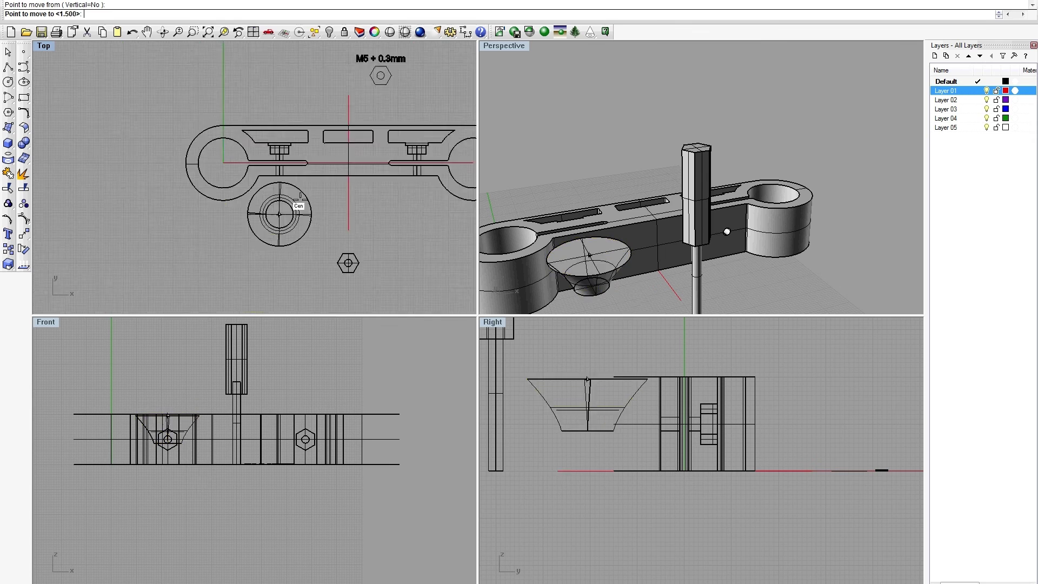
scroll(342, 268, "up", 4)
scroll(363, 268, "up", 6)
left_click(366, 267)
left_click(429, 141)
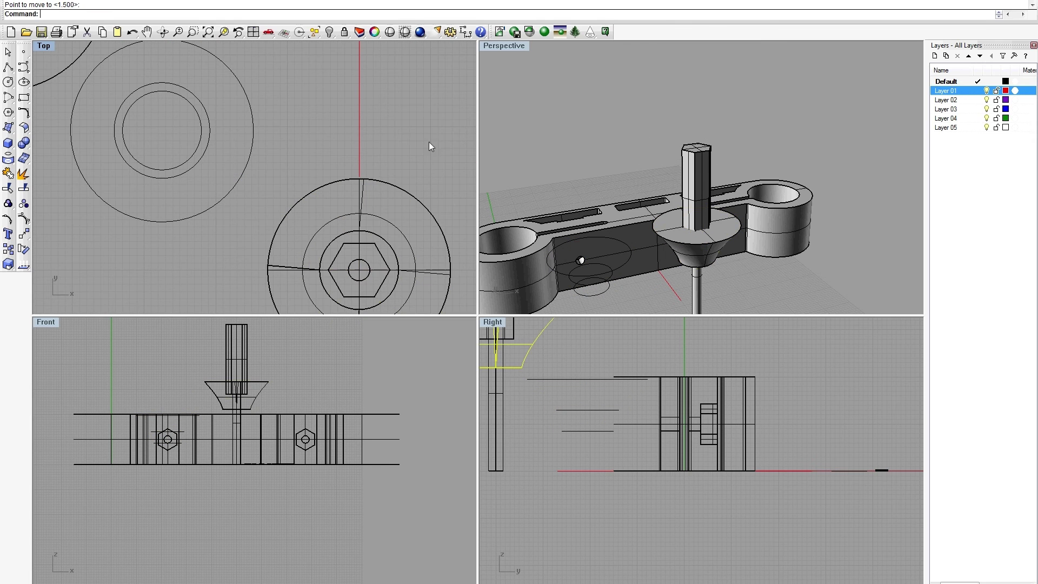
- Subtract the hexagonal prism and the bolt cylinder from the flared solid with Boolean Difference
left_click(377, 250)
left_click(243, 416, "shift")
left_click(283, 443)
scroll(257, 376, "up", 6)
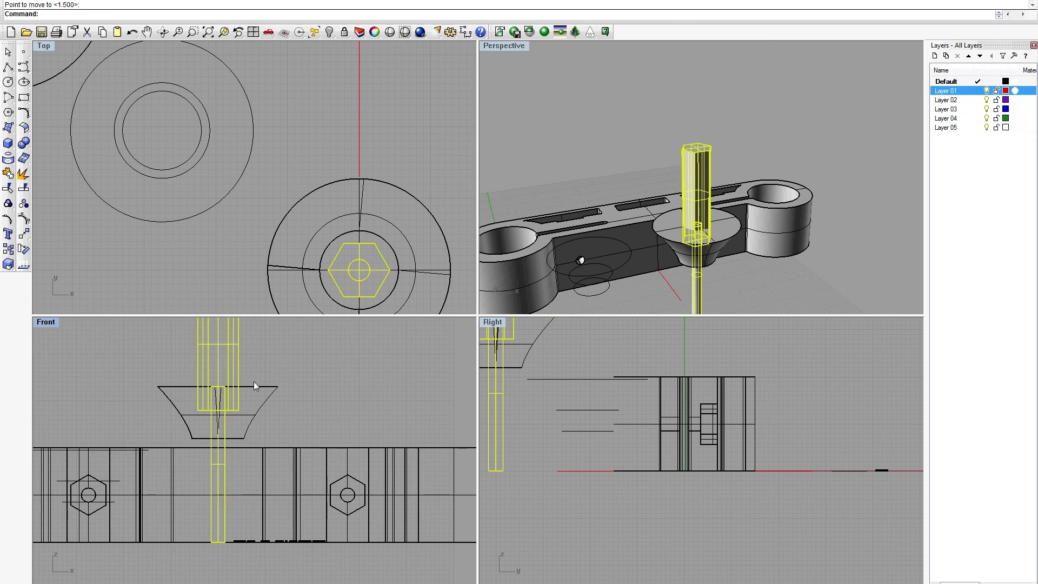
left_click(264, 399)
left_click(25, 143)
left_click(56, 155)
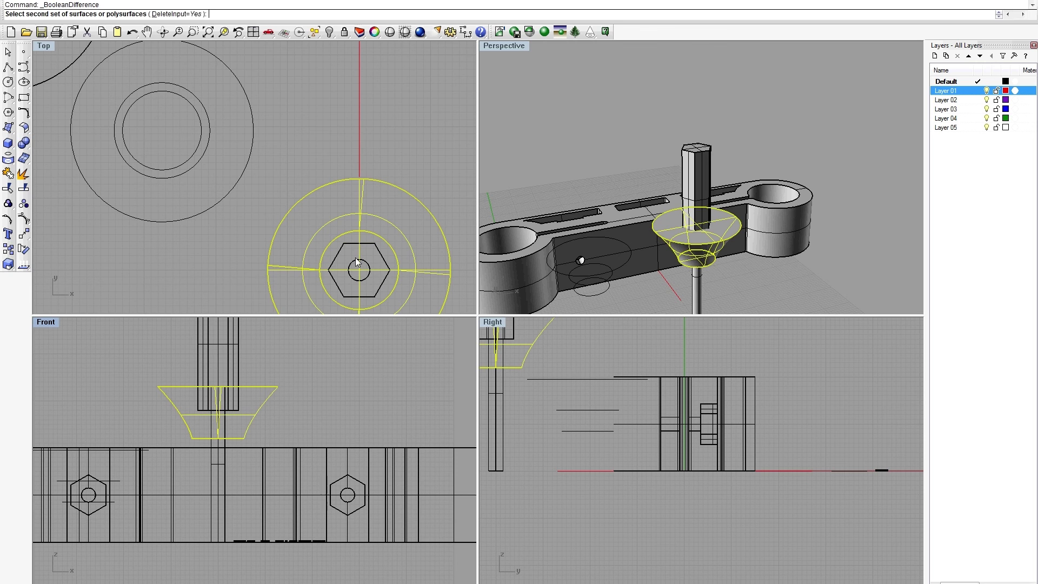
left_click(341, 250)
left_click(369, 268)
right_click(368, 268)
right_click_drag(699, 199, 769, 167)
scroll(719, 232, "up", 5)
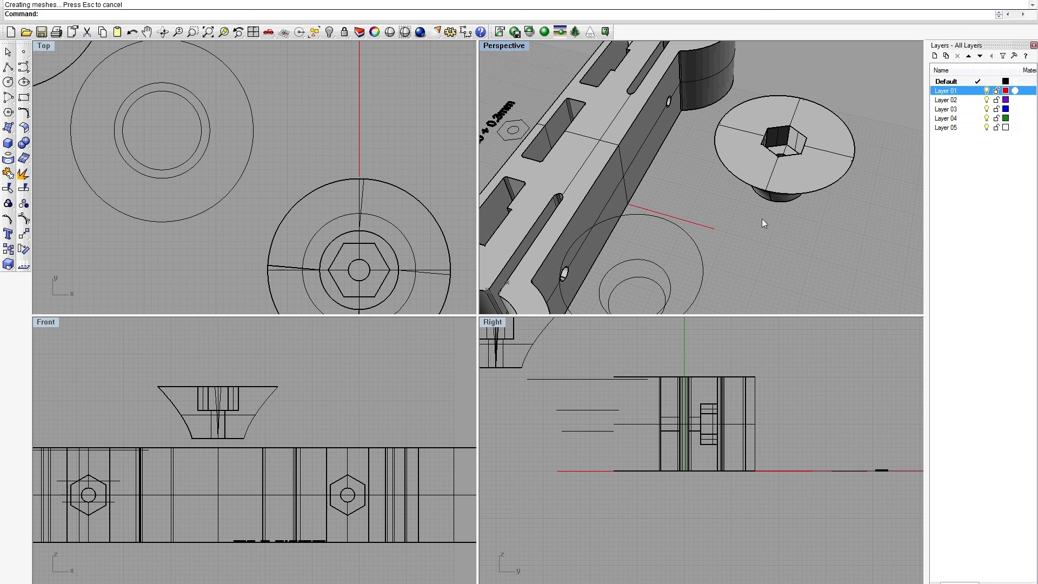
scroll(647, 222, "down", 5)
right_click_drag(647, 222, 704, 166)
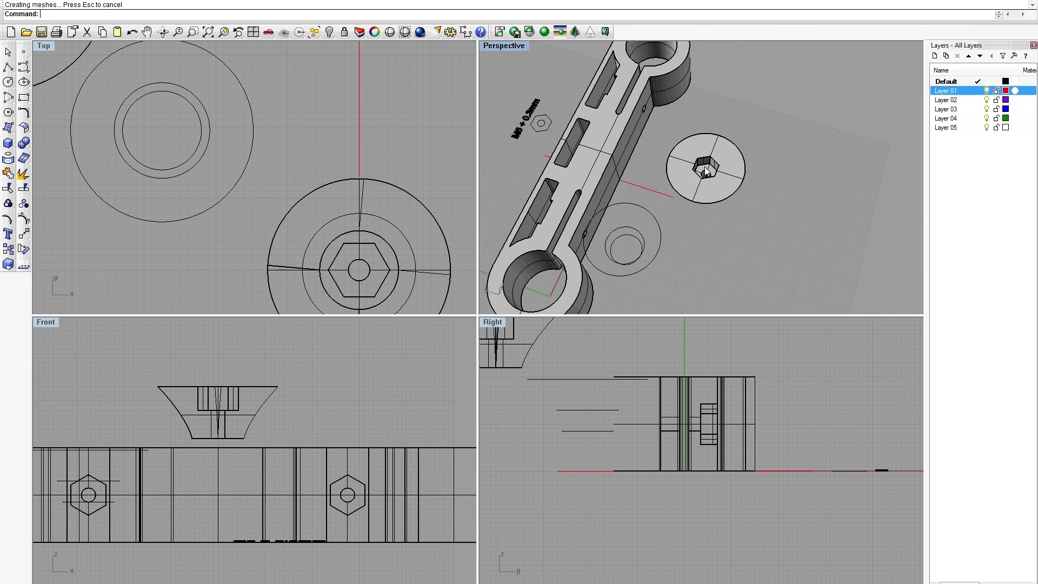
- Draw a circle in the Top view centred at the upper quadrant of the flared knob's rim, overlapping the knob's edge
left_click(699, 184)
left_click(413, 175)
right_click_drag(413, 174, 377, 146)
scroll(233, 158, "down", 4)
left_click(8, 82)
scroll(359, 211, "up", 4)
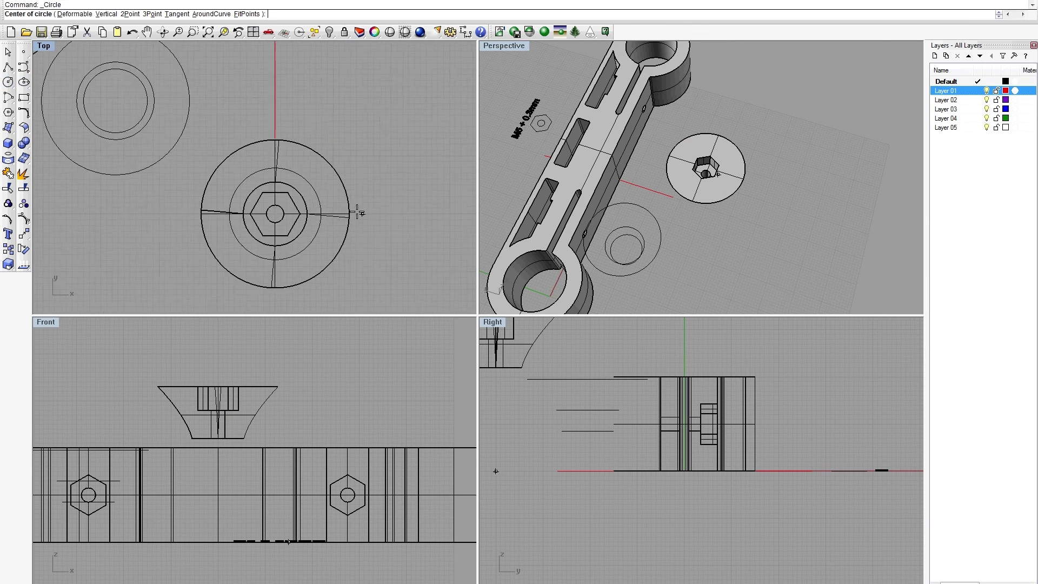
left_click(255, 121)
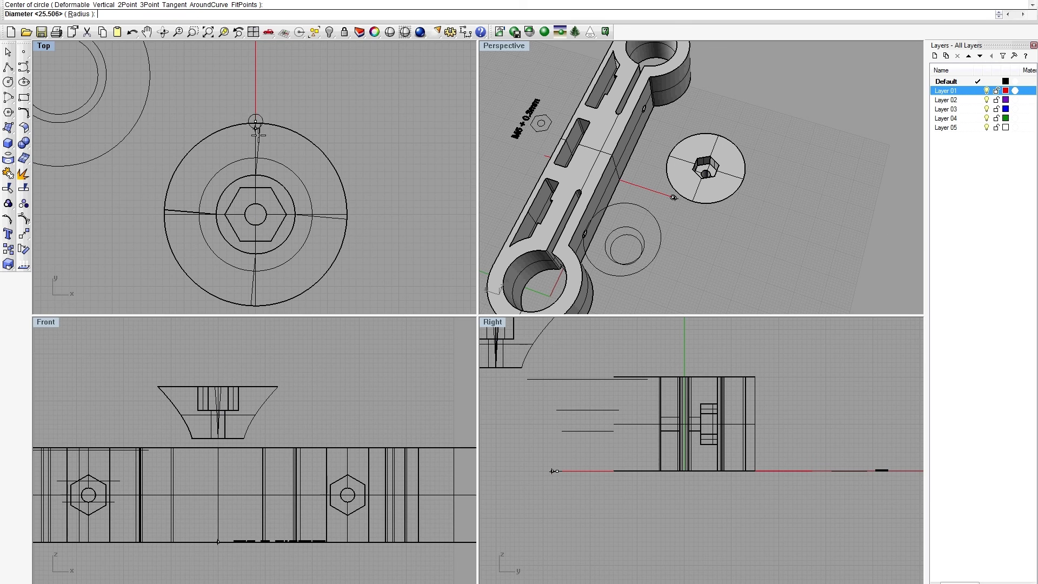
left_click(256, 166)
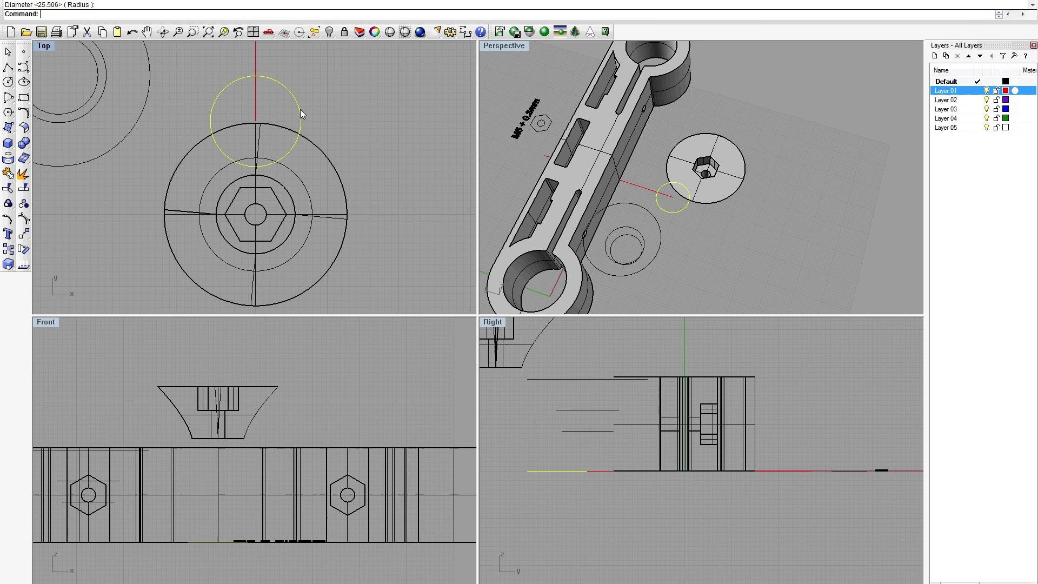
- Rotate the circle 90° clockwise about the knob's centre in the Top view
left_click(256, 214)
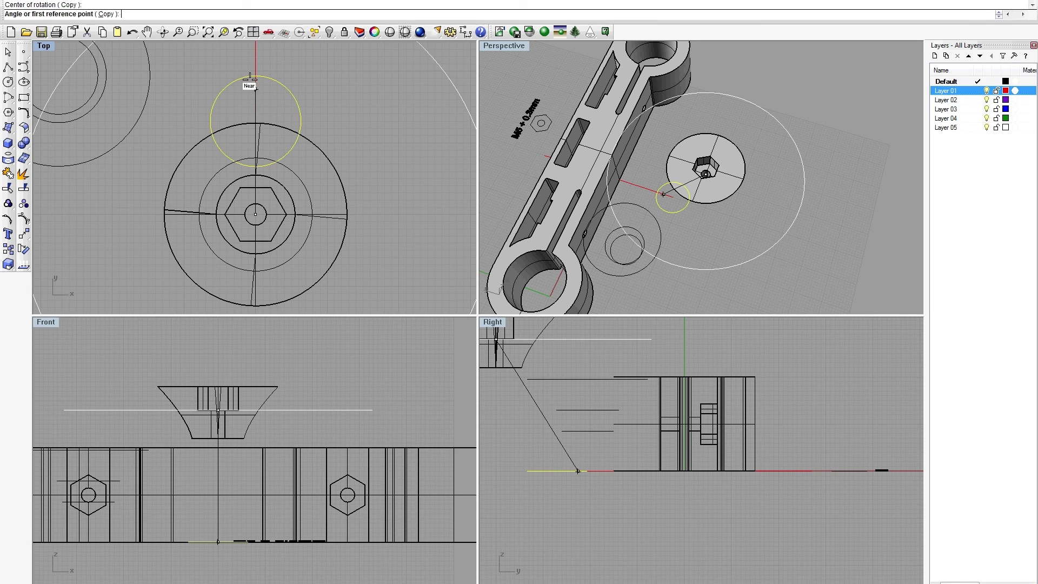
left_click(255, 58)
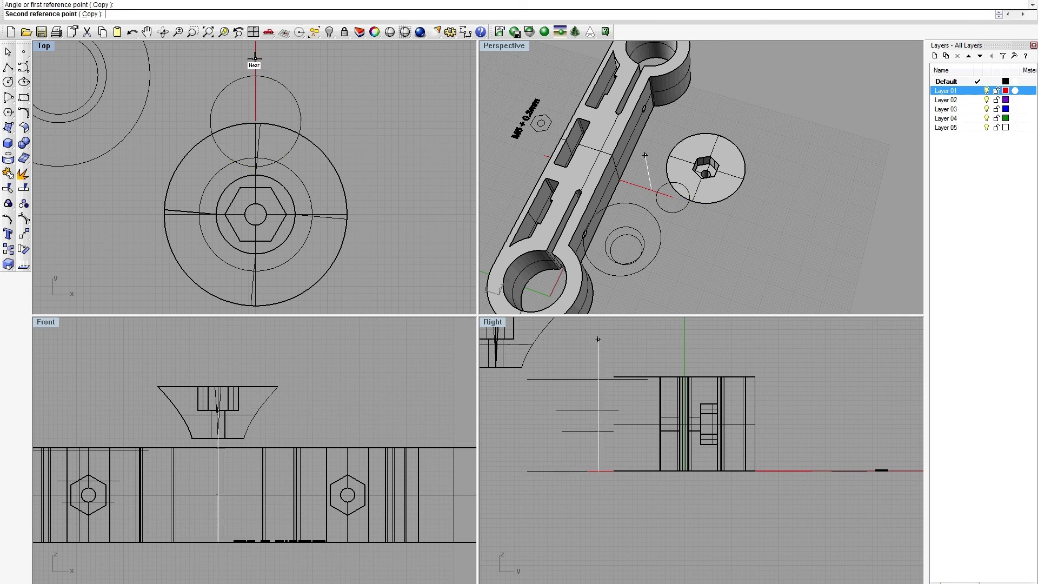
left_click(385, 225)
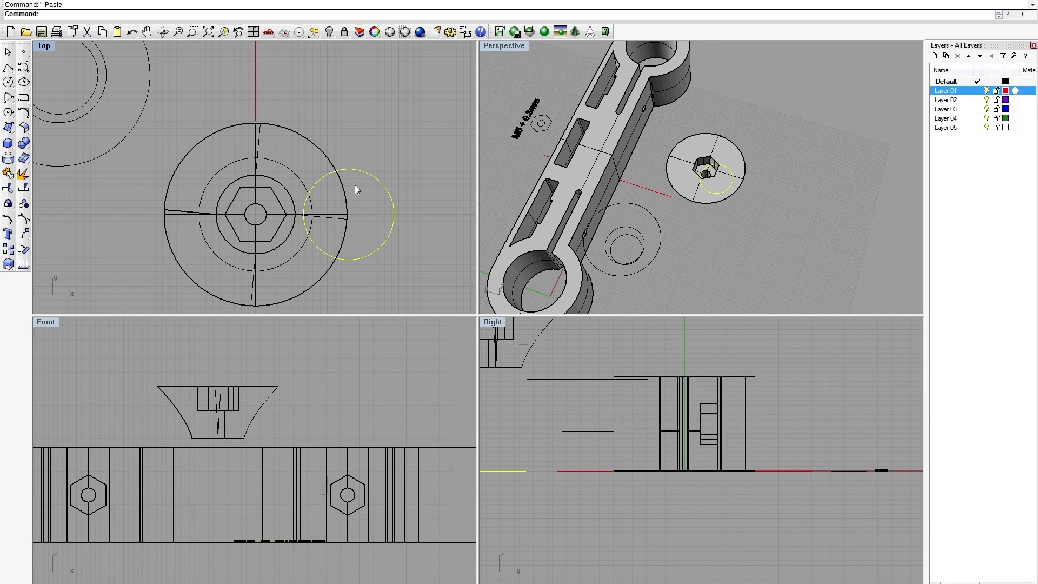
- Paste a duplicate of the rim circle in place and rotate it 180° about the knob's centre to the opposite side
type("Rotate")
key("Return")
left_click(388, 193)
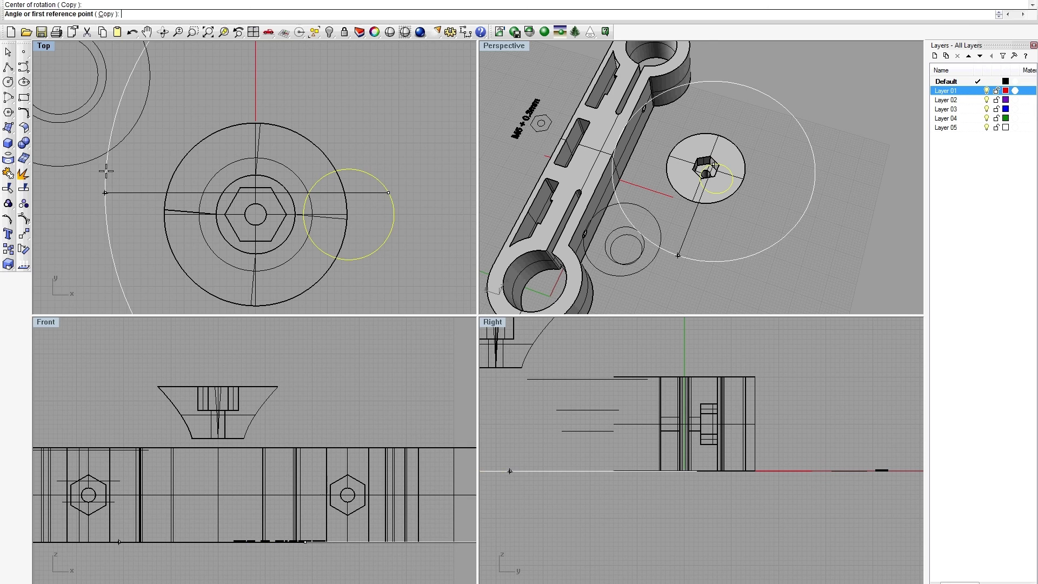
key("Escape")
key("Return")
left_click(317, 149)
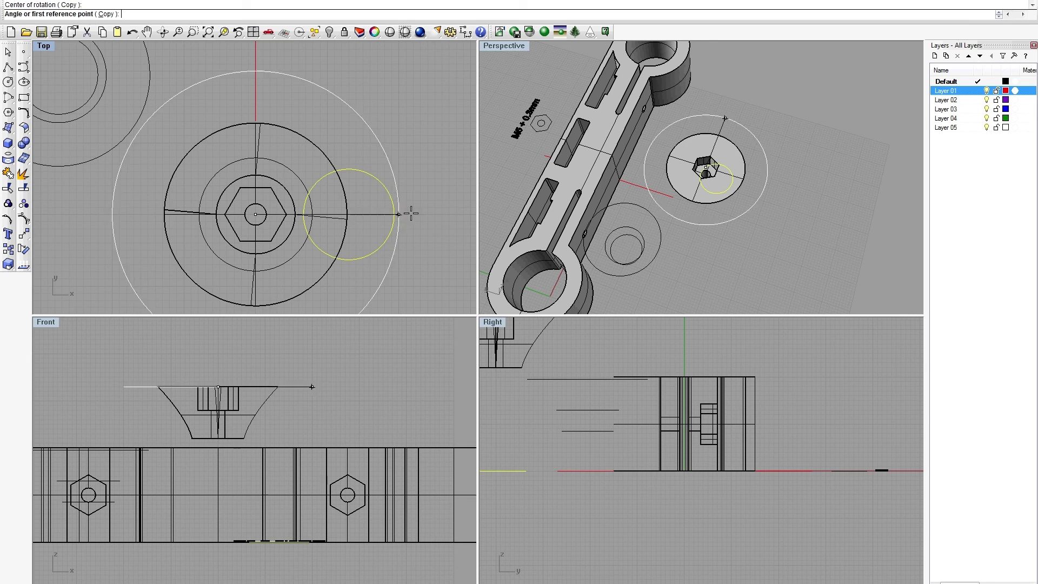
left_click(411, 213)
left_click(178, 200)
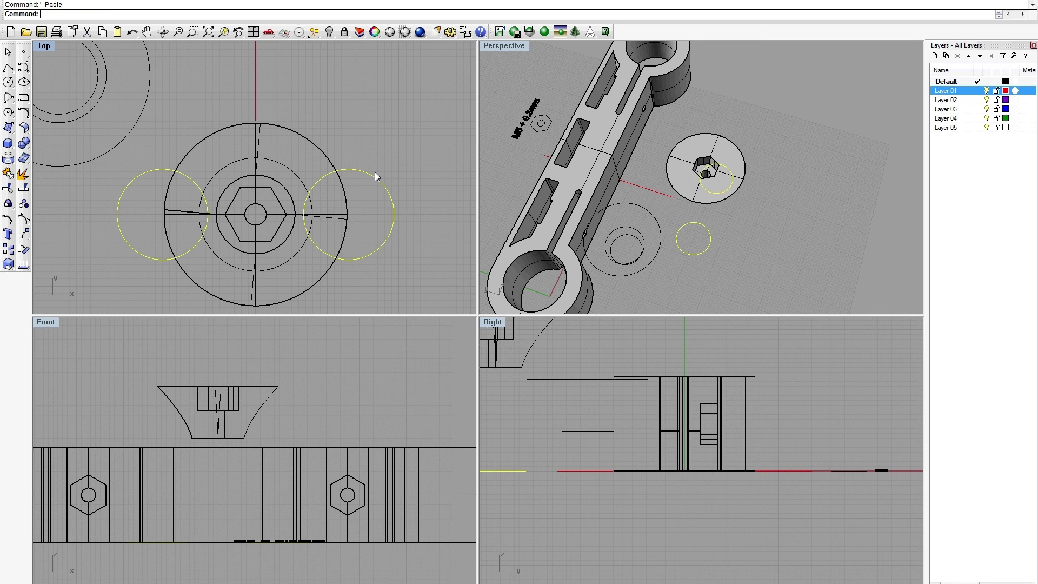
- Paste duplicates of both rim circles and rotate them 90° about the knob's centre, giving four evenly spaced circles
type("rotate")
key("Return")
left_click(255, 214)
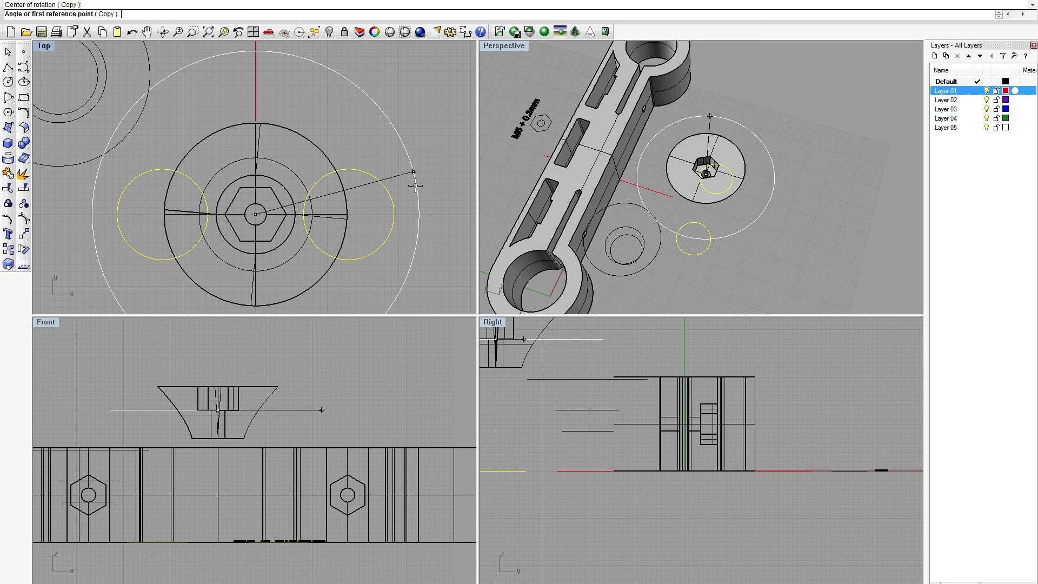
left_click(413, 213)
left_click(255, 303)
- Extrude the four rim circles upward as capped cylinders that rise past the knob's upper face
left_click(267, 94)
key("Return")
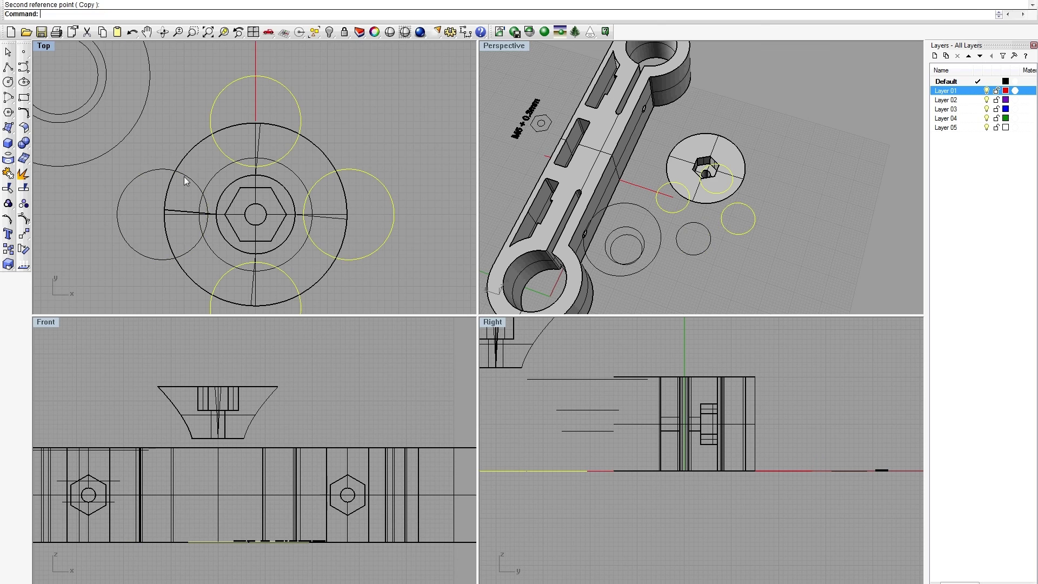
type("trudeCrv")
key("Return")
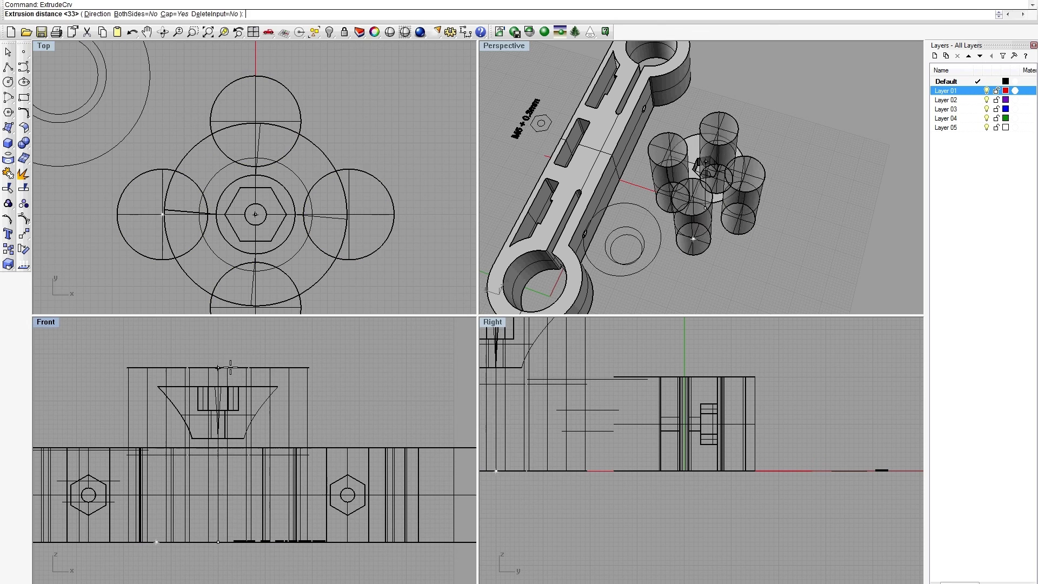
left_click(694, 157)
- Subtract the four cylinders from the flared knob with Boolean Difference to cut the finger grips
left_click(693, 150)
right_click(25, 148)
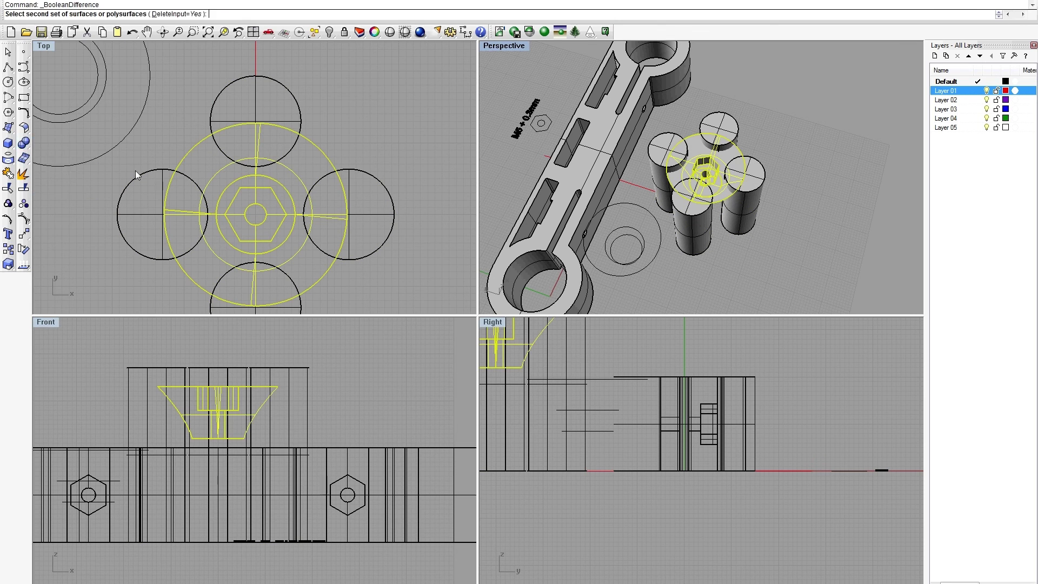
left_click(136, 176)
left_click(214, 103)
left_click(394, 224)
right_click_drag(394, 224, 406, 166)
left_click(311, 261)
right_click(336, 260)
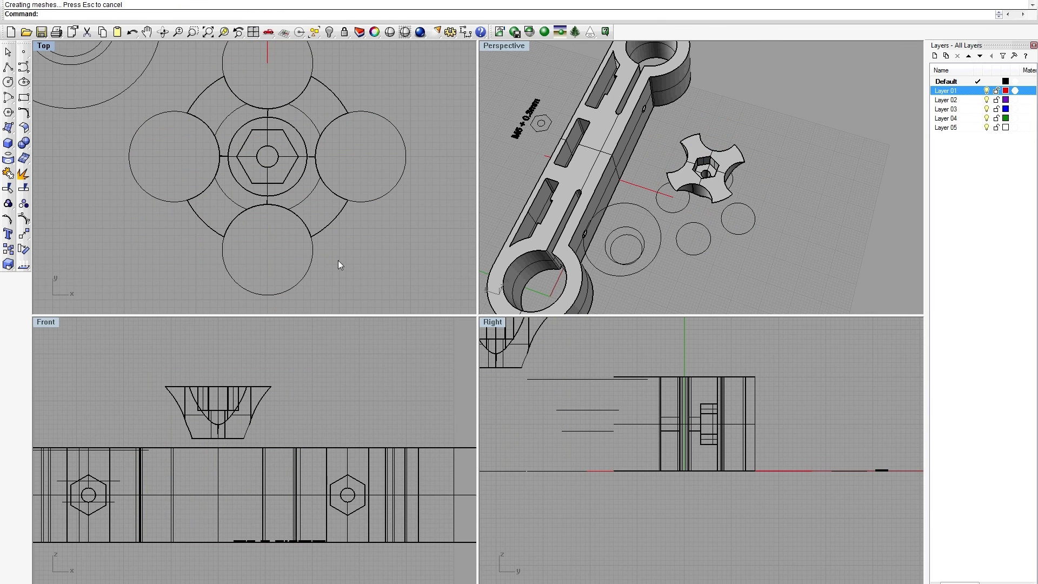
- Delete the four rim circles and the leftover concentric construction circles beside the body
right_click_drag(757, 238, 685, 243)
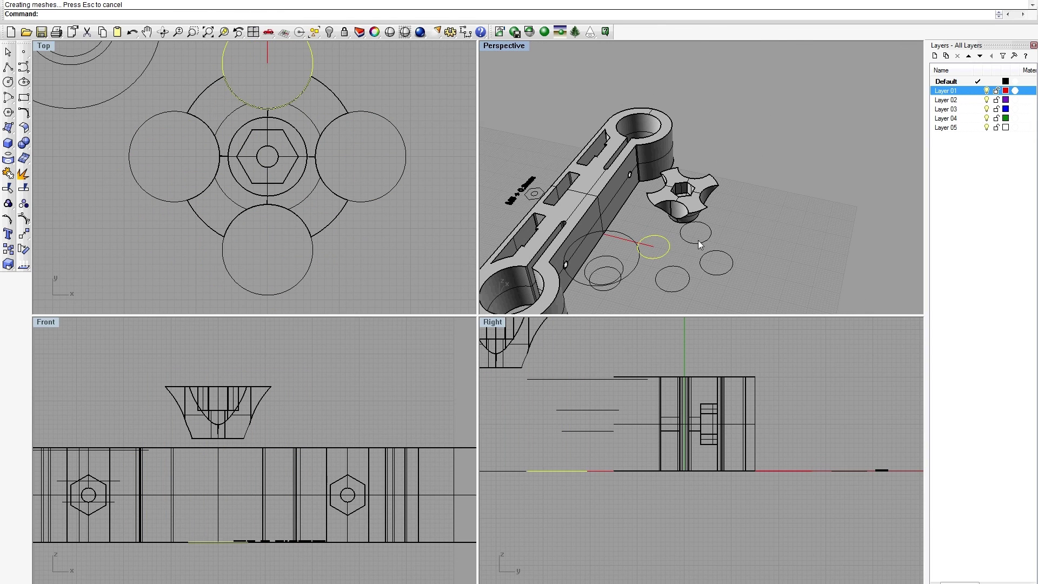
key("Delete")
left_click_drag(613, 266, 609, 262)
key("Delete")
left_click(686, 203)
key("Escape")
- Fillet all outer edges around the knob's wide face with a radius of 1
scroll(692, 194, "up", 9)
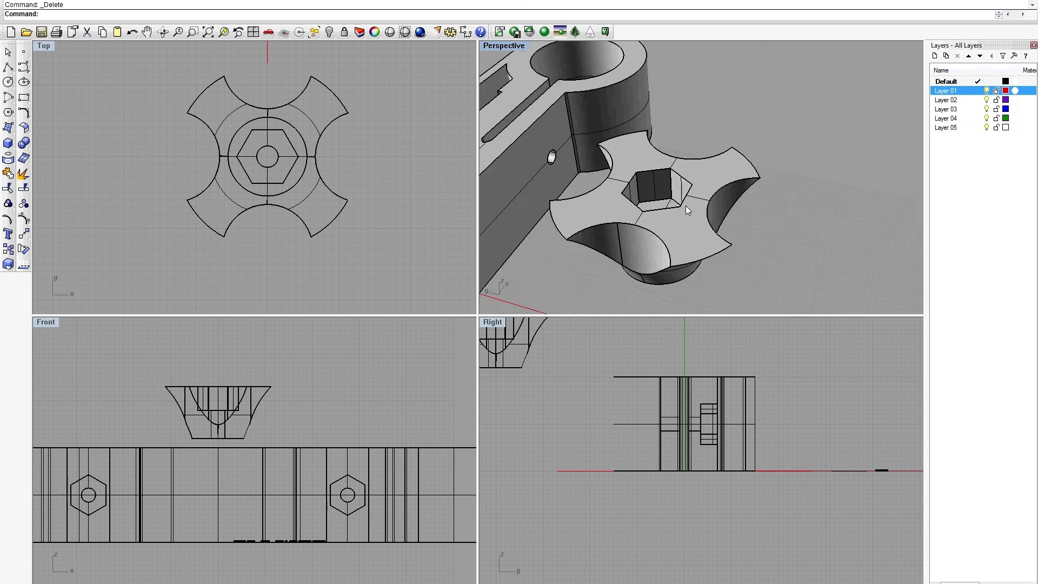
right_click_drag(685, 206, 734, 166)
left_click(734, 170)
left_click(23, 142)
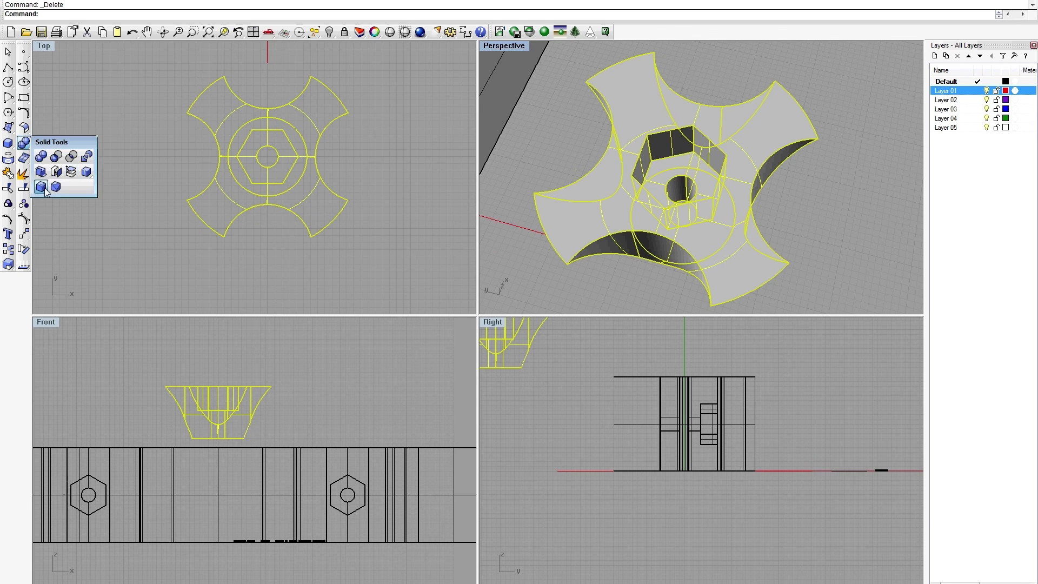
left_click(48, 192)
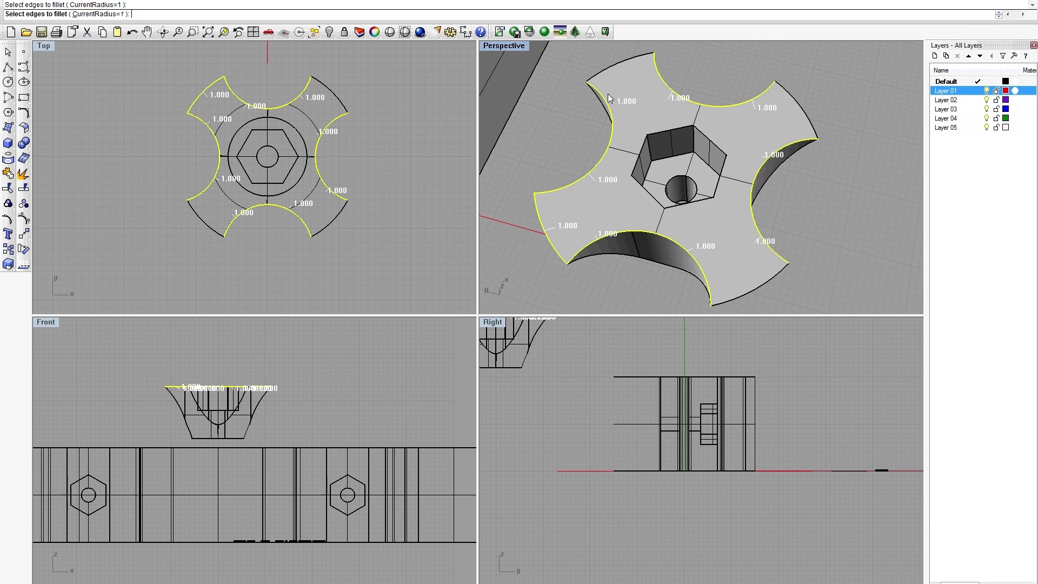
right_click_drag(825, 244, 845, 154)
right_click(845, 155)
right_click(845, 154)
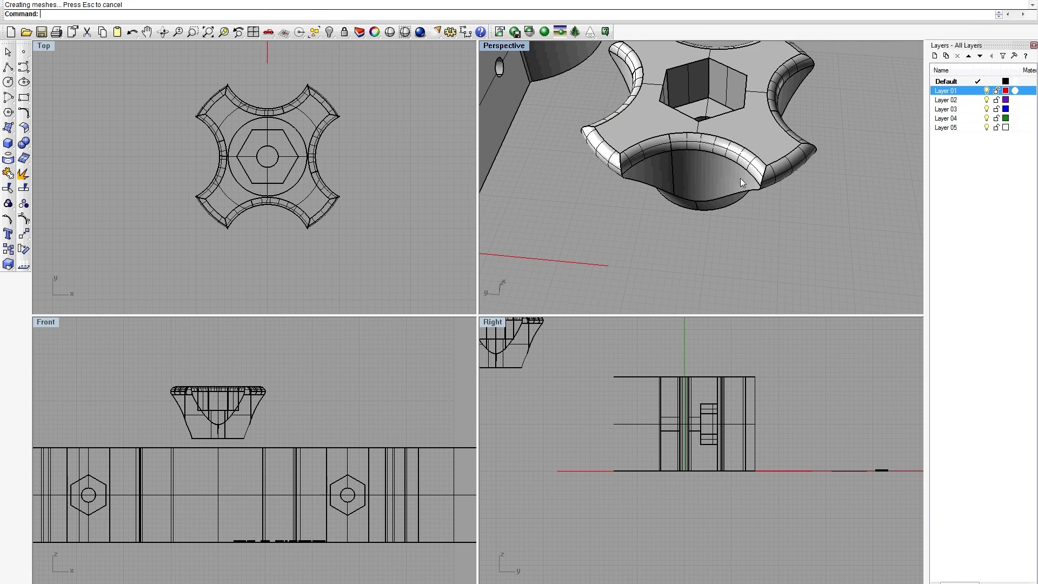
- Rotate the knob 90° clockwise in the Front view about the centre of its narrow end
mouse_move(741, 177)
right_mouse_down()
mouse_move(809, 81)
mouse_move(753, 100)
mouse_move(795, 180)
mouse_move(762, 216)
mouse_move(732, 194)
right_mouse_up()
left_click(732, 194)
scroll(368, 181, "down", 3)
scroll(370, 188, "down", 2)
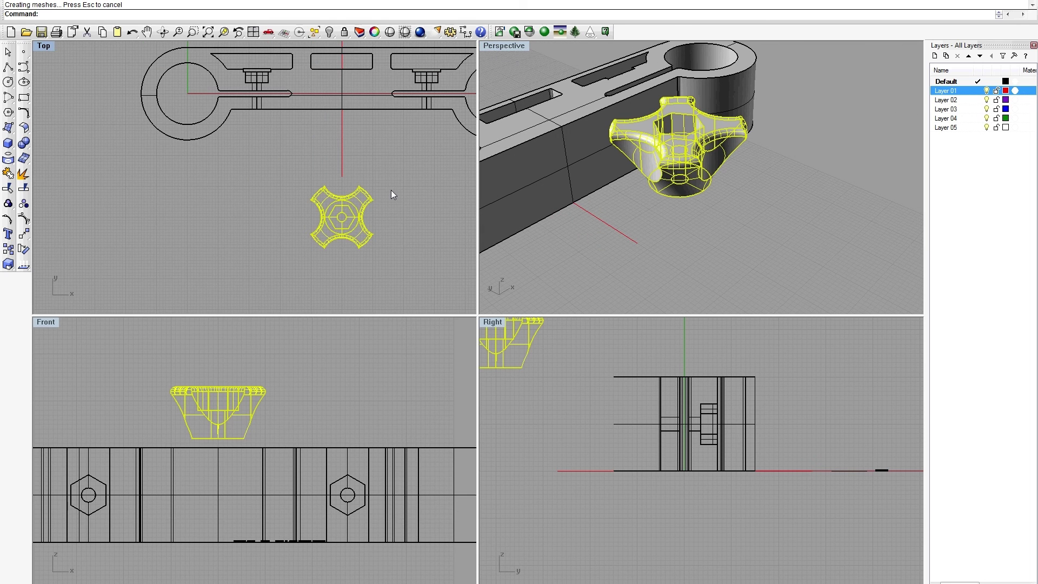
type("rotate")
key("Return")
scroll(351, 205, "up", 3)
left_click(219, 438)
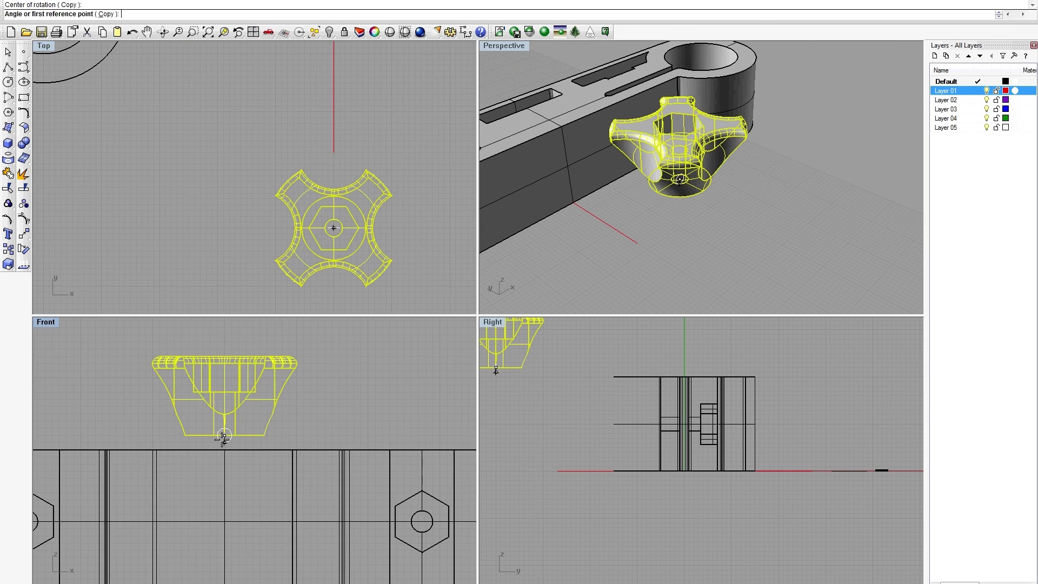
left_click(220, 354)
left_click(346, 382)
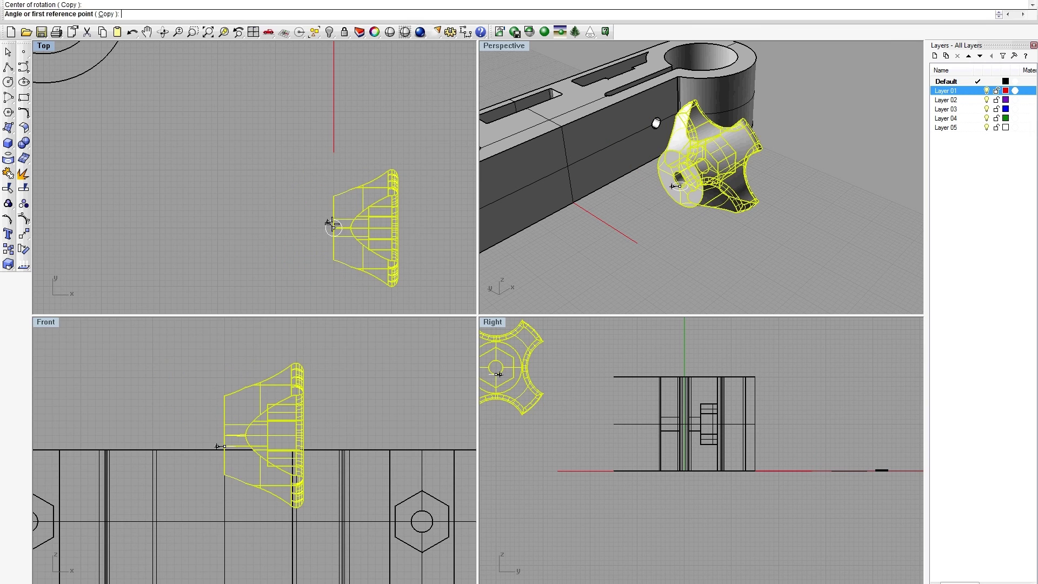
- Rotate the knob 90° clockwise in the Top view about its narrow end so that end faces the slotted body
left_click(433, 228)
scroll(352, 236, "down", 2)
left_click(341, 249)
- Move the knob to the body's first bolt hole in the Top view, aligning its narrow end's centre with the hole axis at the outer face
left_click_drag(342, 248, 212, 86)
scroll(211, 87, "up", 4)
right_click_drag(211, 87, 239, 223)
scroll(232, 208, "up", 8)
right_click(242, 195)
left_click(244, 193)
left_click(235, 194)
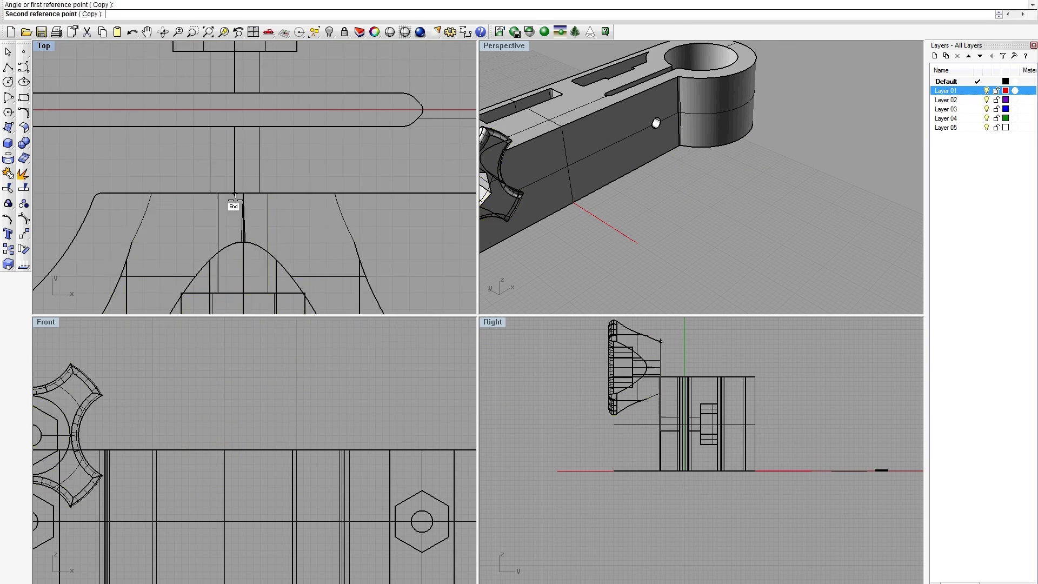
left_click(234, 196)
left_click(243, 194)
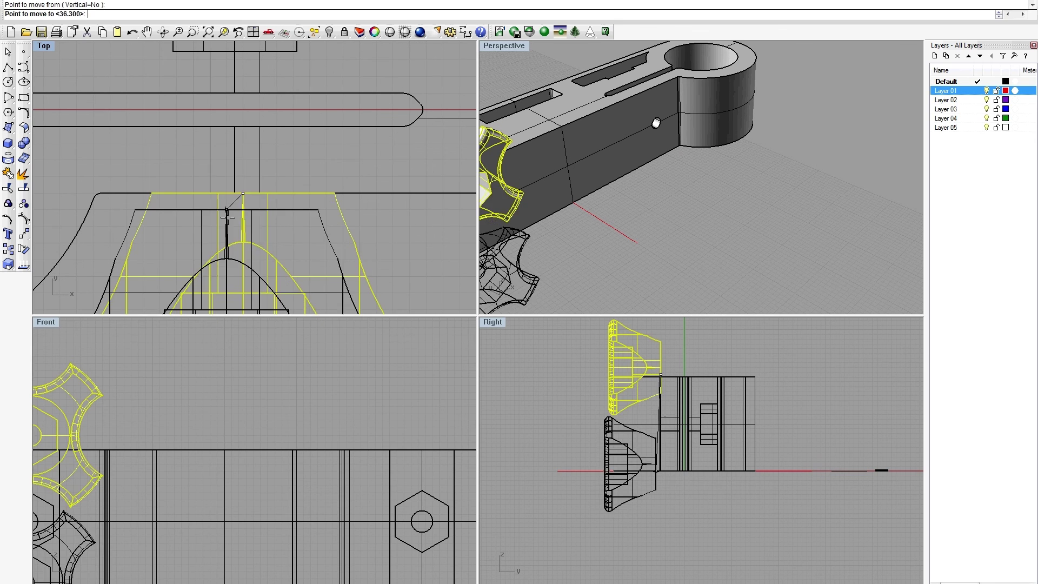
left_click(235, 194)
- Move the knob in the Front view so its bore is concentric with the body's bolt hole
scroll(187, 414, "down", 2)
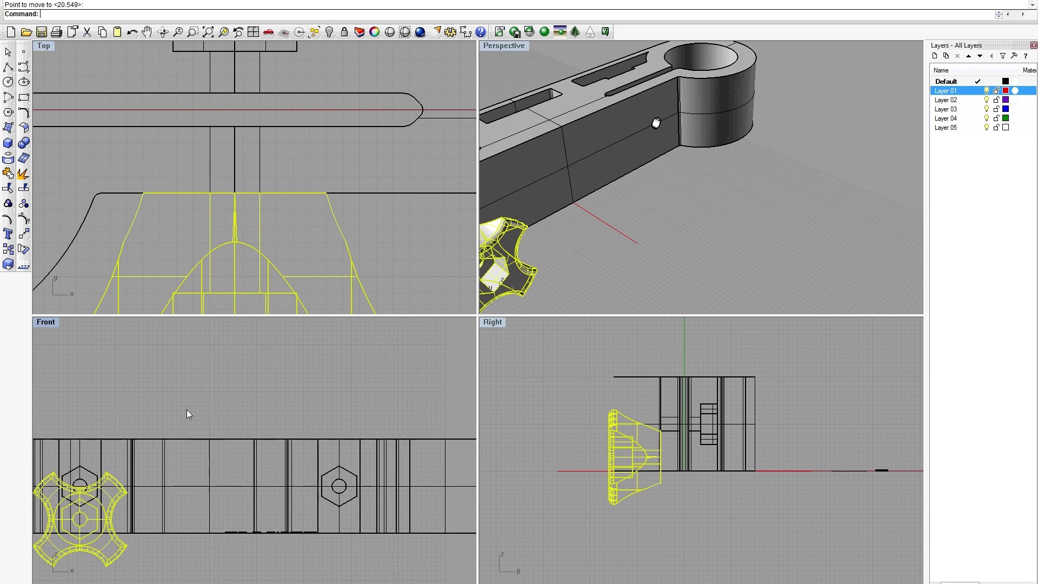
left_click(79, 518)
scroll(79, 518, "up", 2)
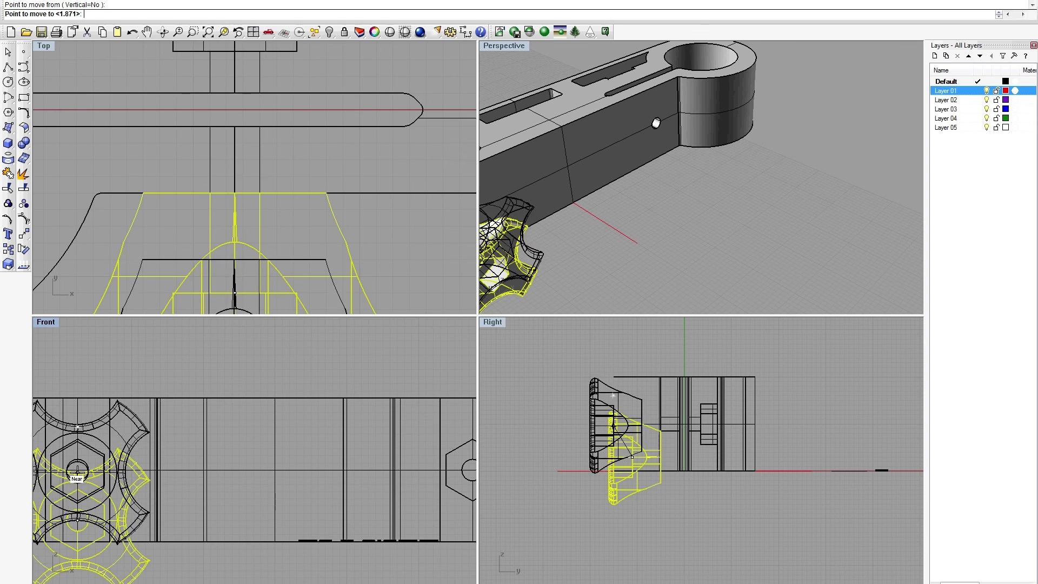
scroll(77, 472, "up", 3)
left_click(108, 442)
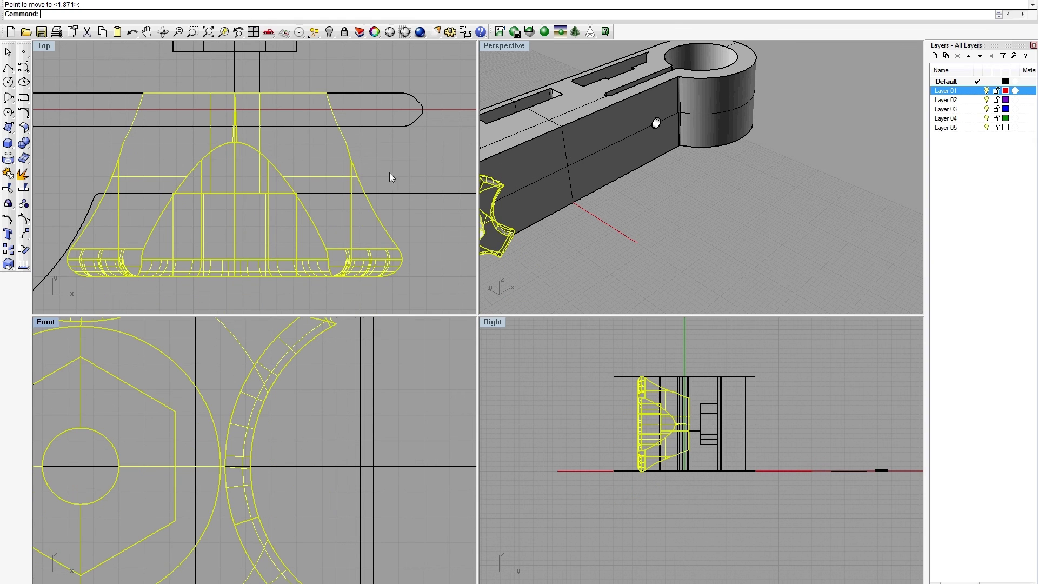
- Try to move the knob from its narrow end's centre to the bolt hole's centre on the body's outer face, and undo the move
key("Escape")
scroll(399, 170, "down", 4)
right_click_drag(597, 222, 700, 197, "shift")
left_click(341, 215)
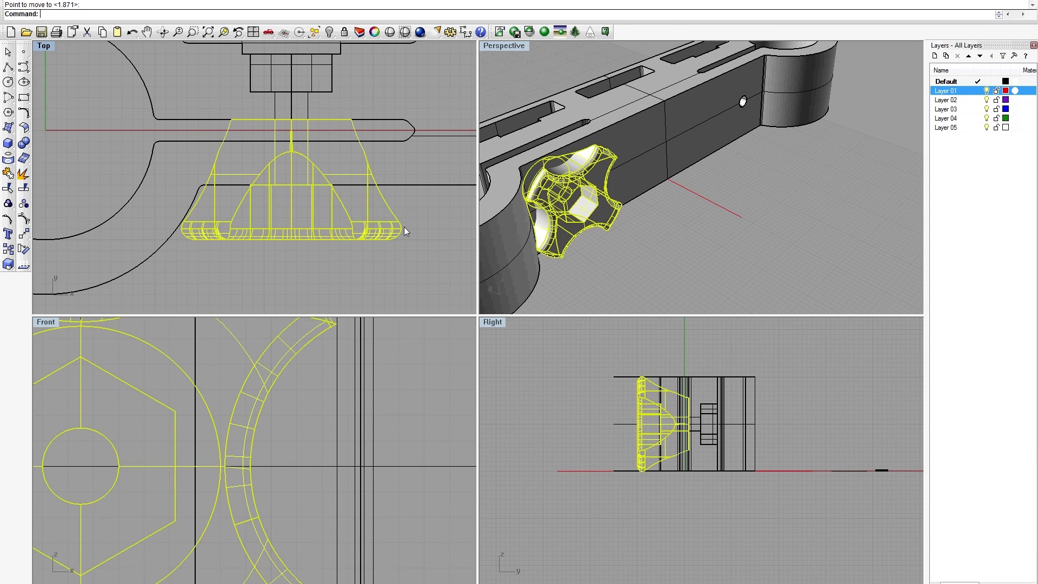
left_click(298, 115)
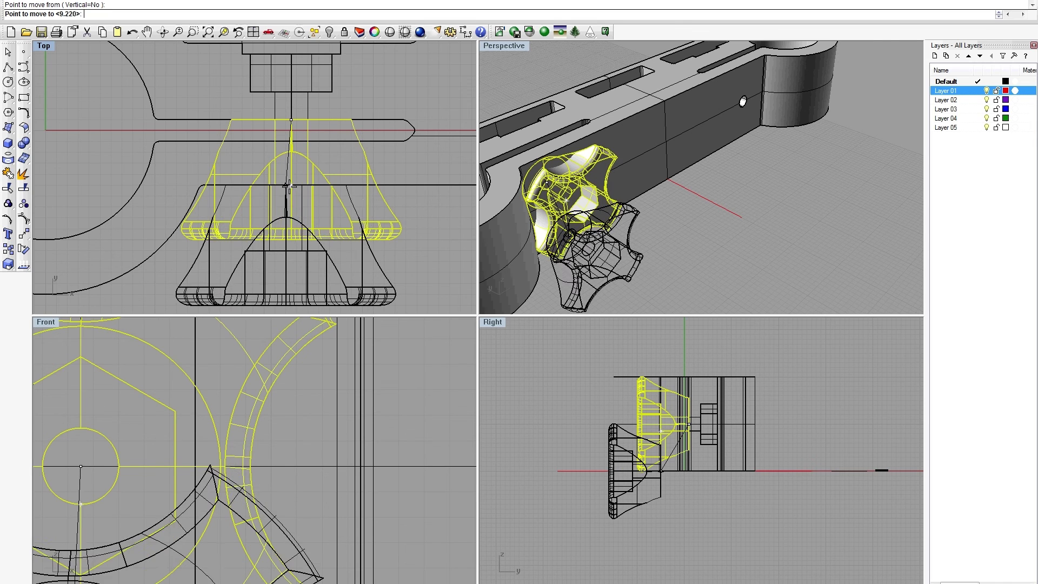
scroll(292, 192, "up", 3)
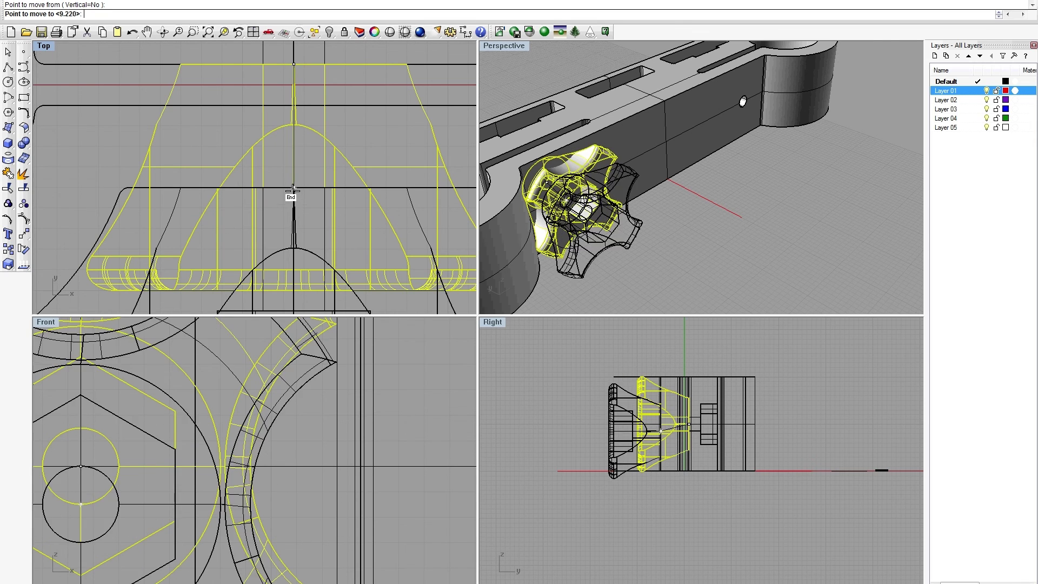
scroll(673, 411, "up", 5)
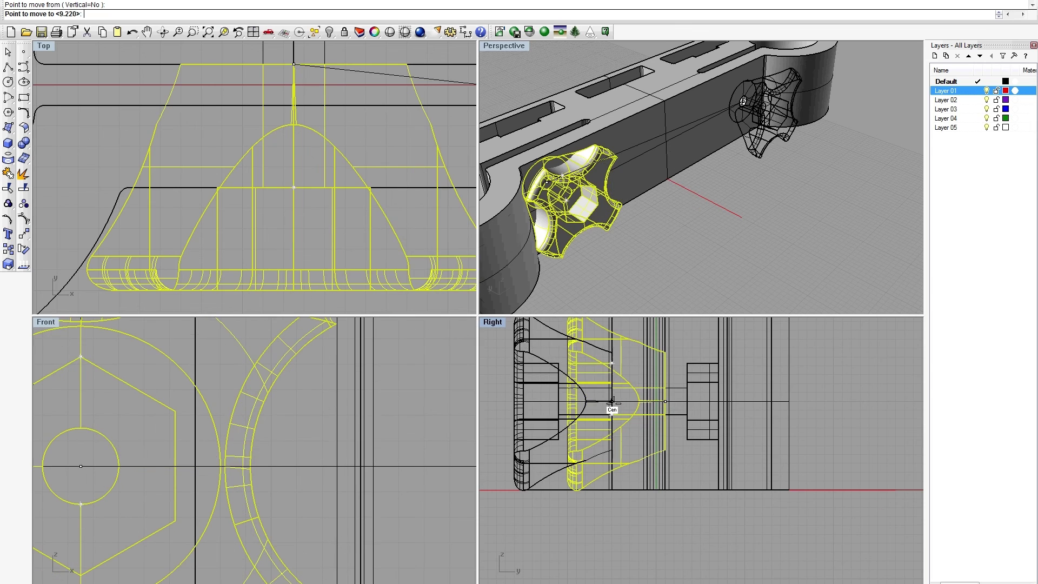
left_click(611, 402)
key("Escape")
scroll(737, 210, "down", 4)
scroll(351, 265, "down", 5)
key("ctrl+z")
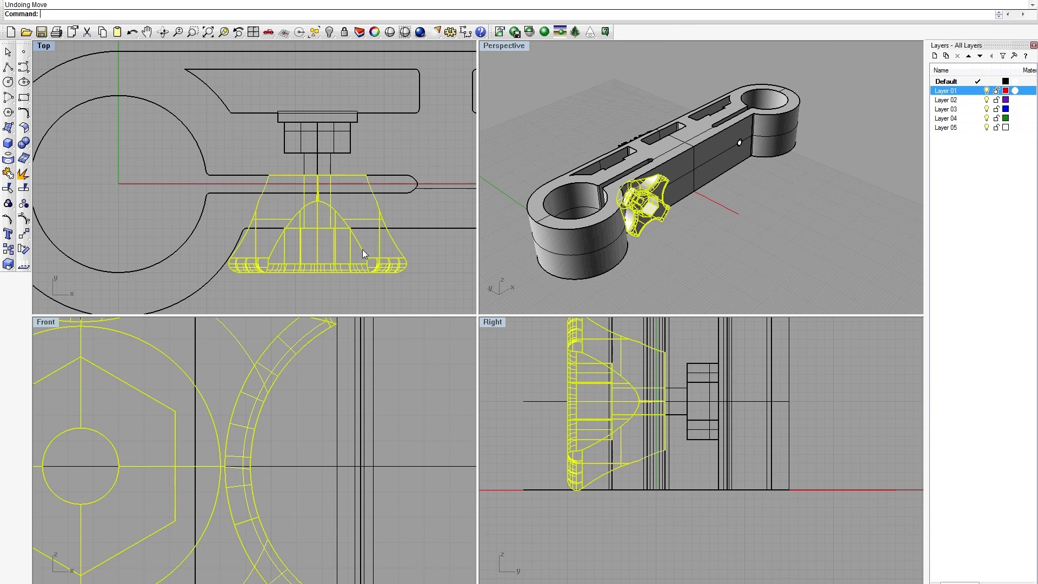
- Shift the knob straight outward in the Top view until its narrow end rests against the body's outer face
left_click(395, 248)
right_click_drag(395, 254, 320, 126)
left_click_drag(297, 143, 300, 195)
left_click(366, 218)
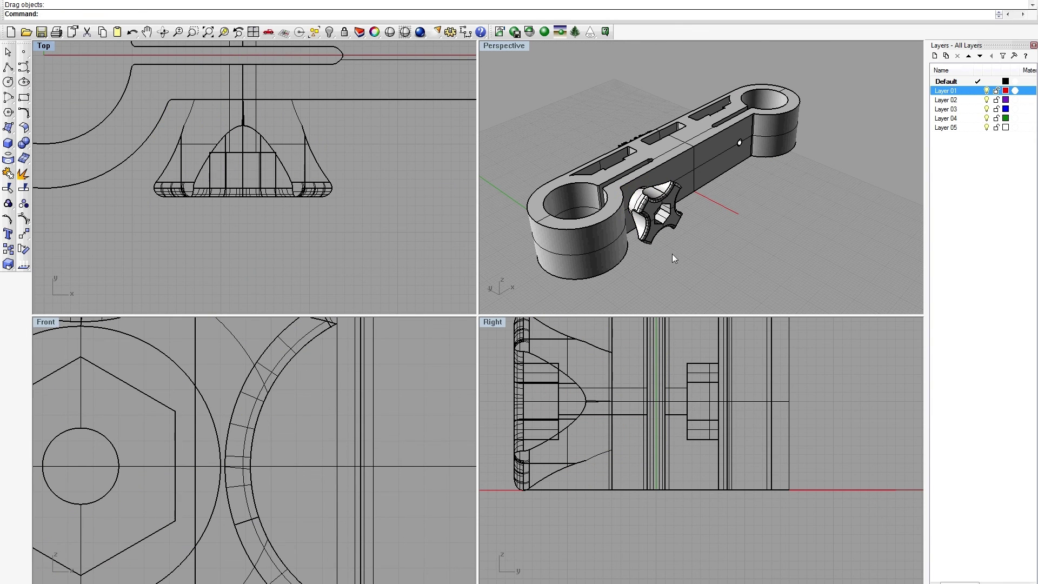
- Paste a copy of the grip knob and move it about 43 mm straight away from the body in the Top view
right_click_drag(673, 255, 676, 226)
left_click(676, 226)
left_click(595, 232)
scroll(382, 173, "down", 8)
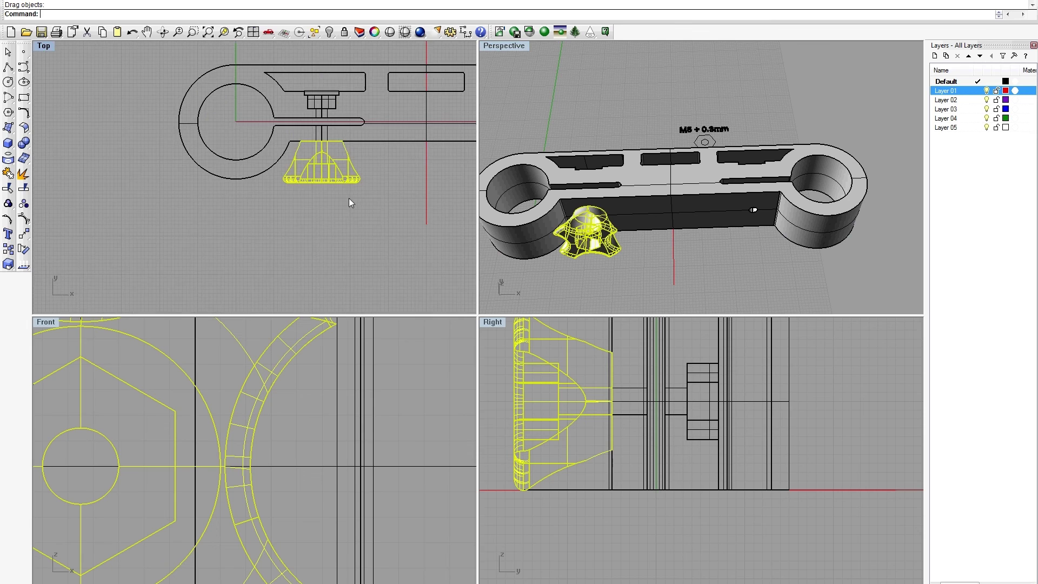
scroll(350, 199, "down", 3)
type("Move")
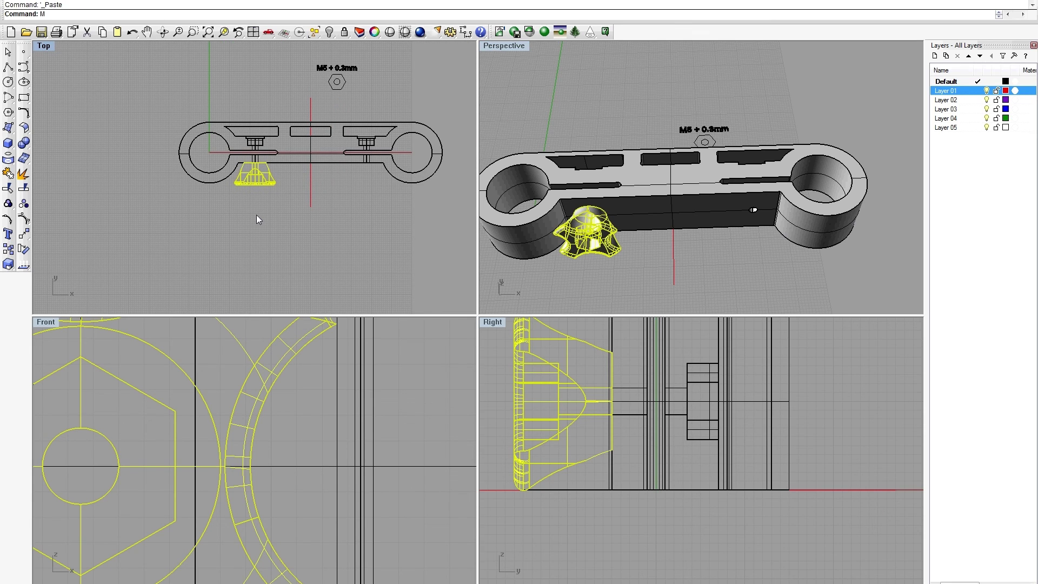
key("Return")
left_click(257, 216)
left_click(256, 301)
- Rotate the knob copy 180° in the Top view about the centre of its narrow end
scroll(277, 270, "up", 4)
right_click(278, 251)
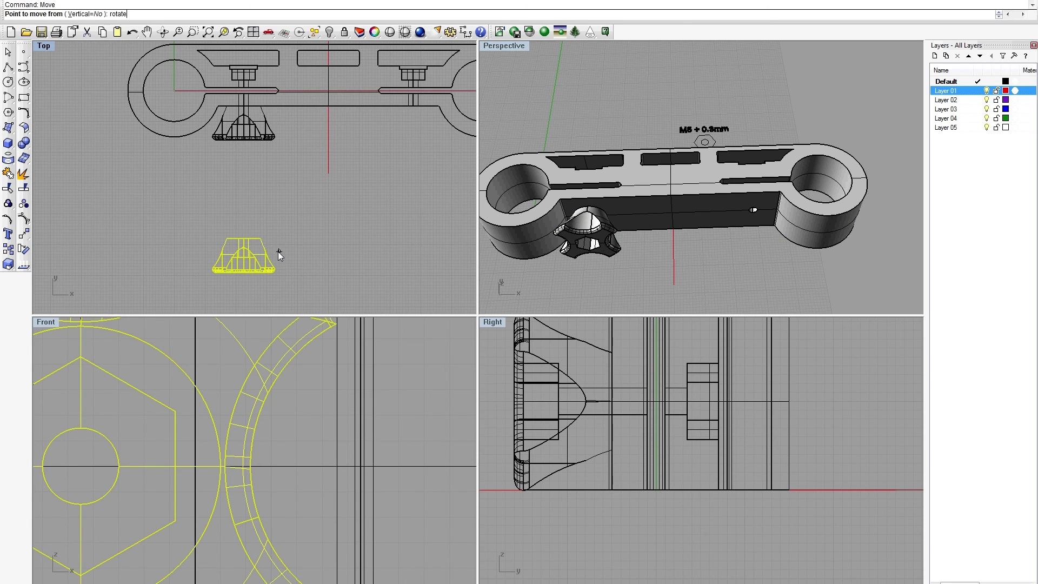
type("Rotate")
key("Return")
left_click(243, 239)
left_click(243, 297)
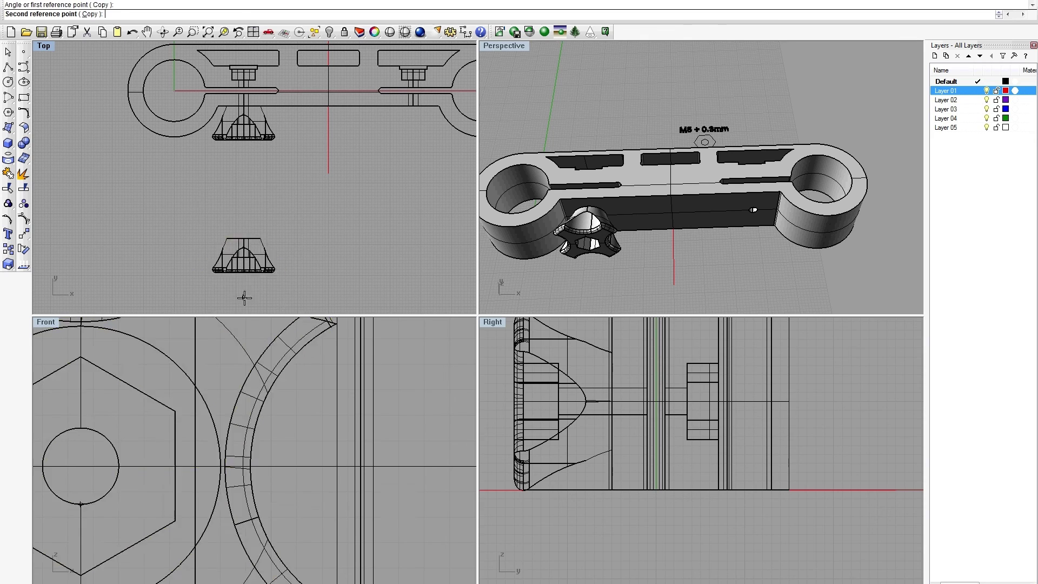
scroll(655, 368, "down", 4)
scroll(606, 325, "down", 2)
scroll(251, 454, "down", 2)
scroll(251, 454, "down", 3)
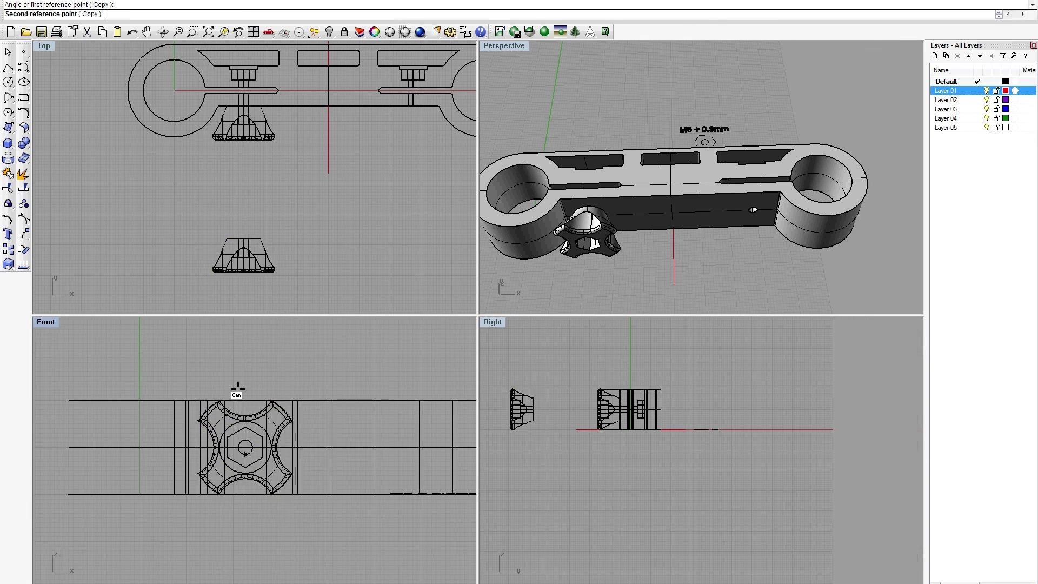
scroll(601, 265, "down", 2)
scroll(602, 264, "down", 2)
left_click(307, 415)
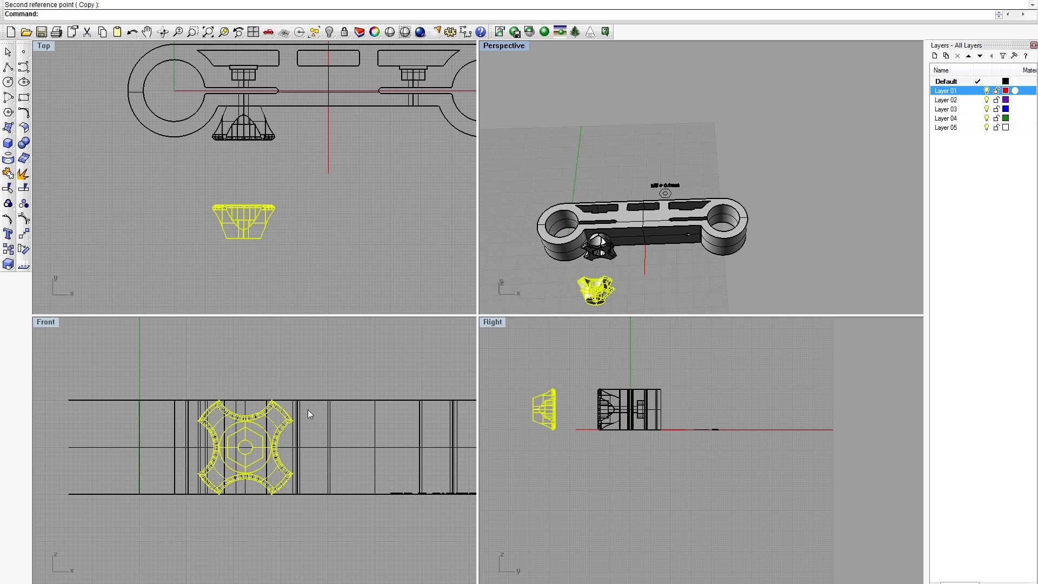
- Rotate the knob copy 90° in the Right view so its wide end faces up, and move its narrow end onto the ground plane
scroll(527, 412, "up", 5)
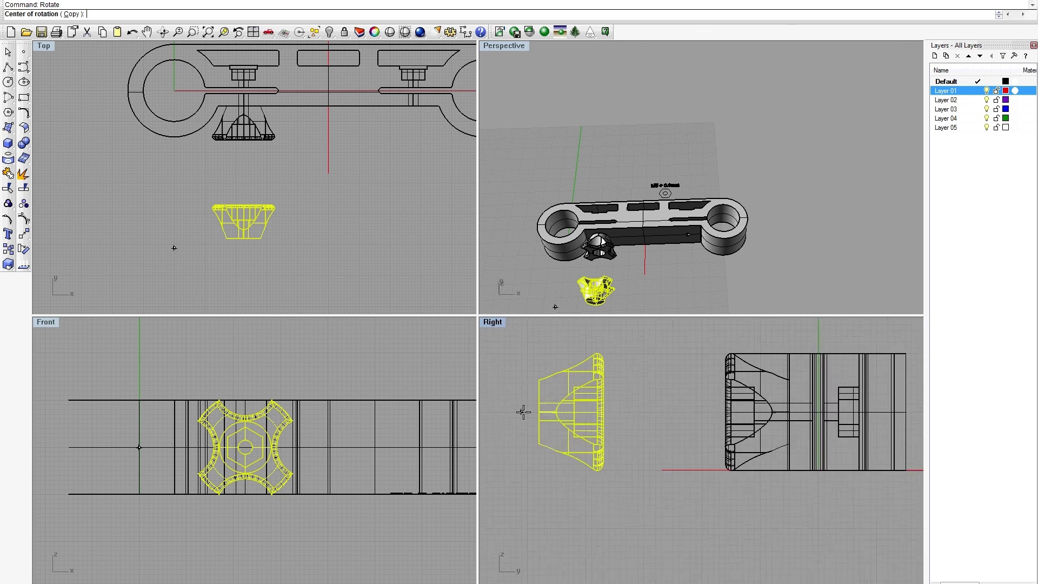
left_click(528, 412)
left_click(650, 412)
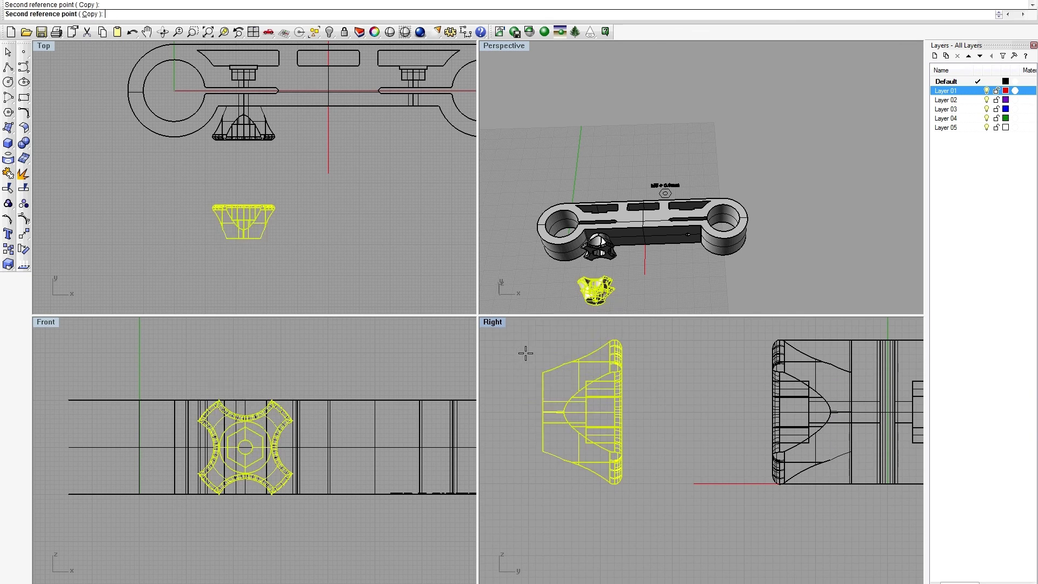
left_click(323, 222)
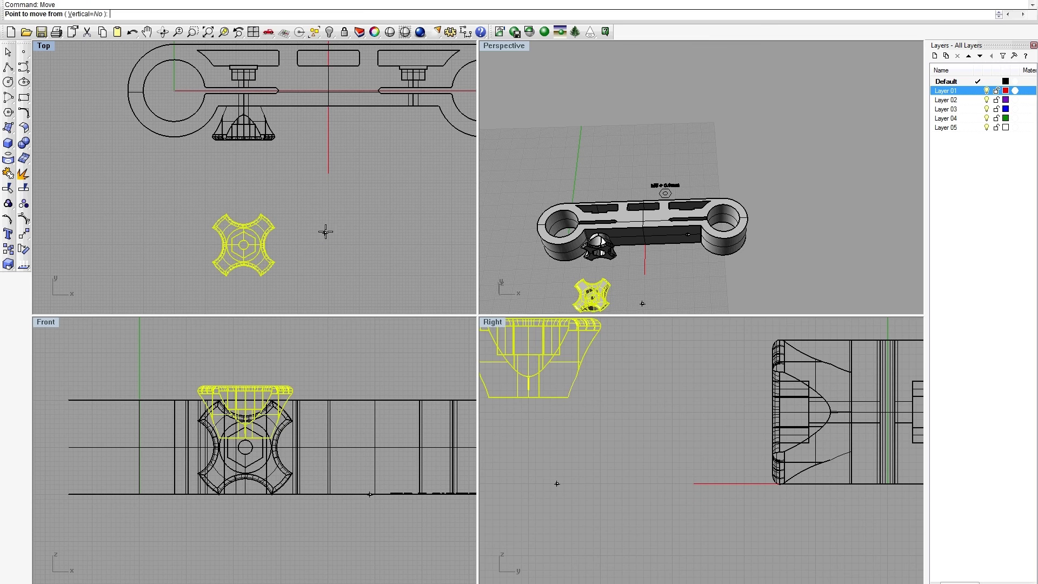
left_click(529, 483)
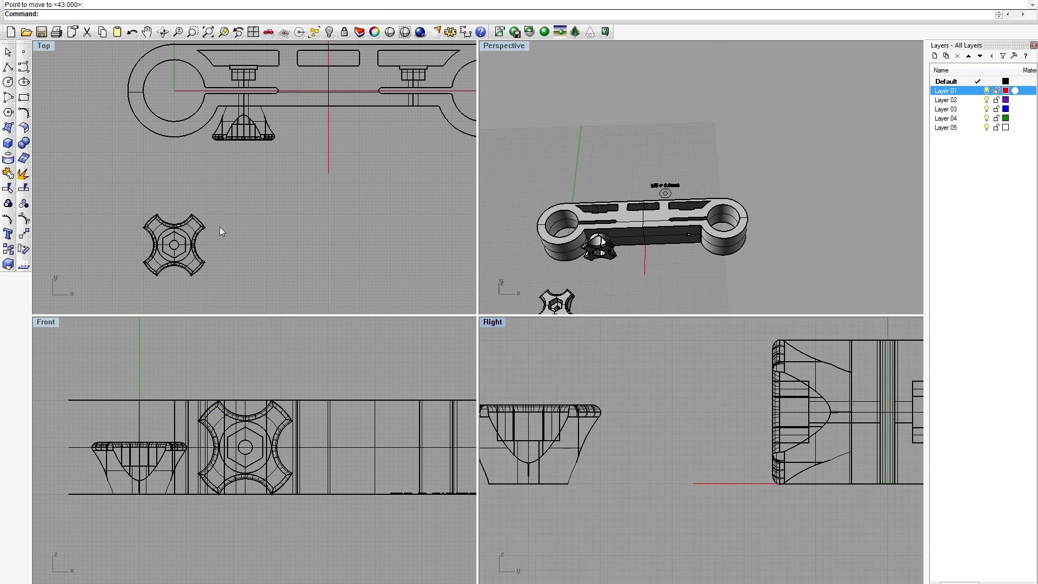
- Paste a second copy of the upright knob and move one about 23 mm sideways so both stand side by side
key("ctrl+v")
type("Move")
key("Return")
left_click(228, 237)
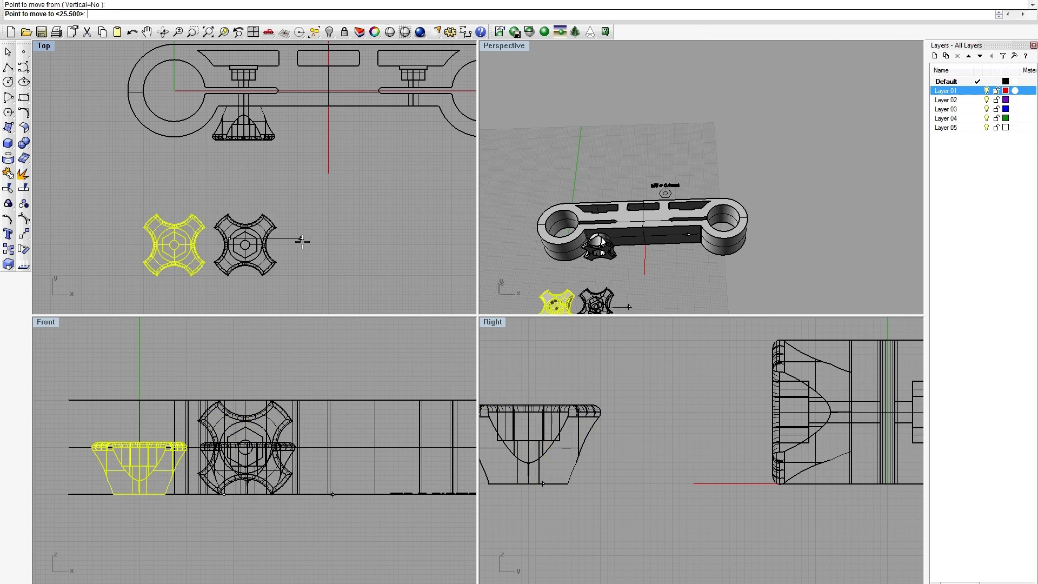
left_click(299, 239)
- Select the slotted body and examine its nut pockets and slots up close in the Perspective view
scroll(314, 180, "down", 4)
left_click(316, 132)
left_click(270, 157)
scroll(210, 108, "up", 6)
left_click(266, 108)
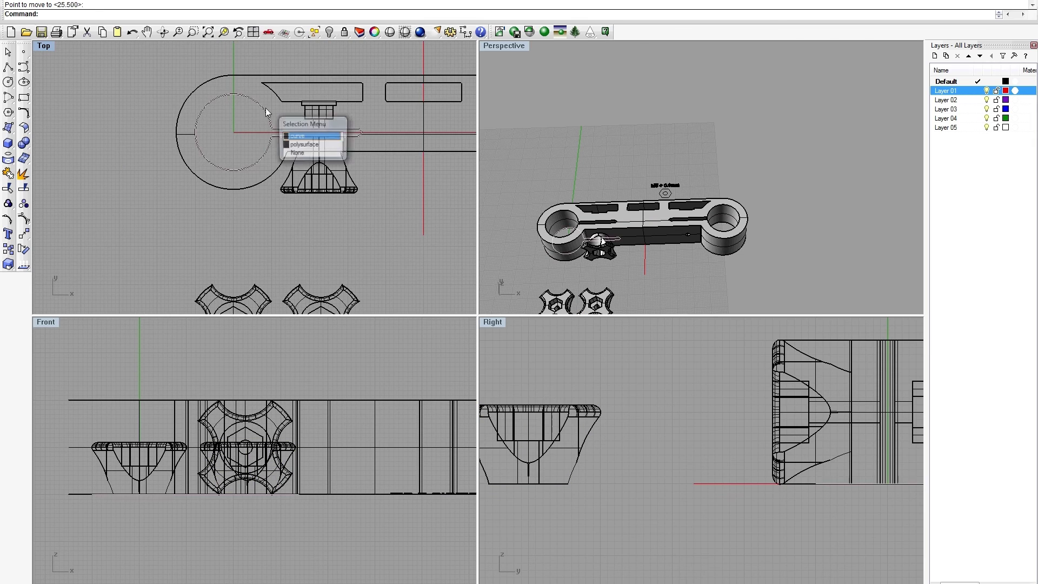
left_click(294, 144)
right_click_drag(382, 197, 330, 198)
scroll(622, 214, "up", 6)
right_click_drag(622, 215, 513, 219)
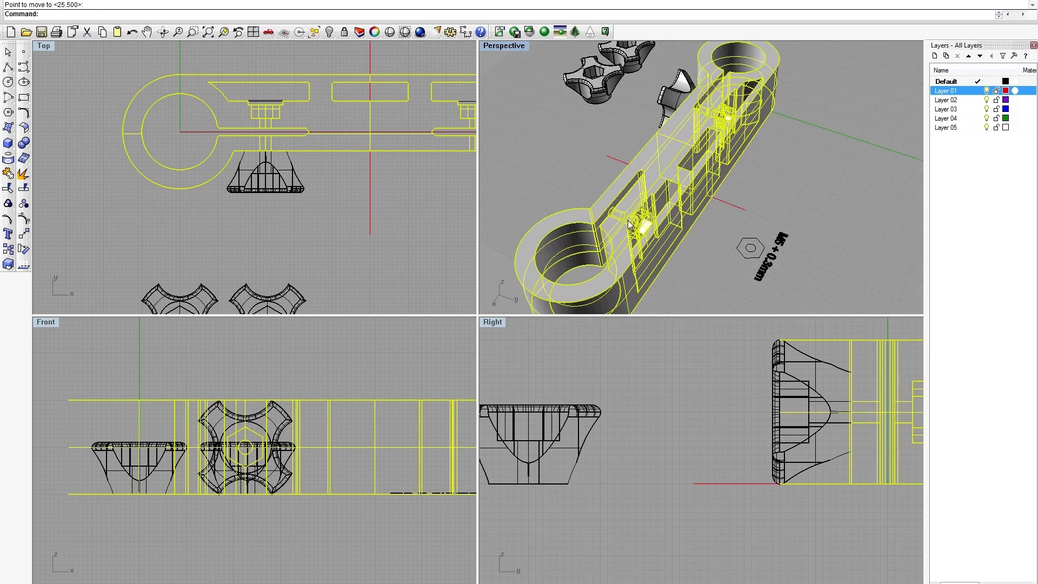
scroll(641, 231, "up", 8)
right_click_drag(676, 265, 682, 235)
key("Escape")
scroll(833, 261, "down", 5)
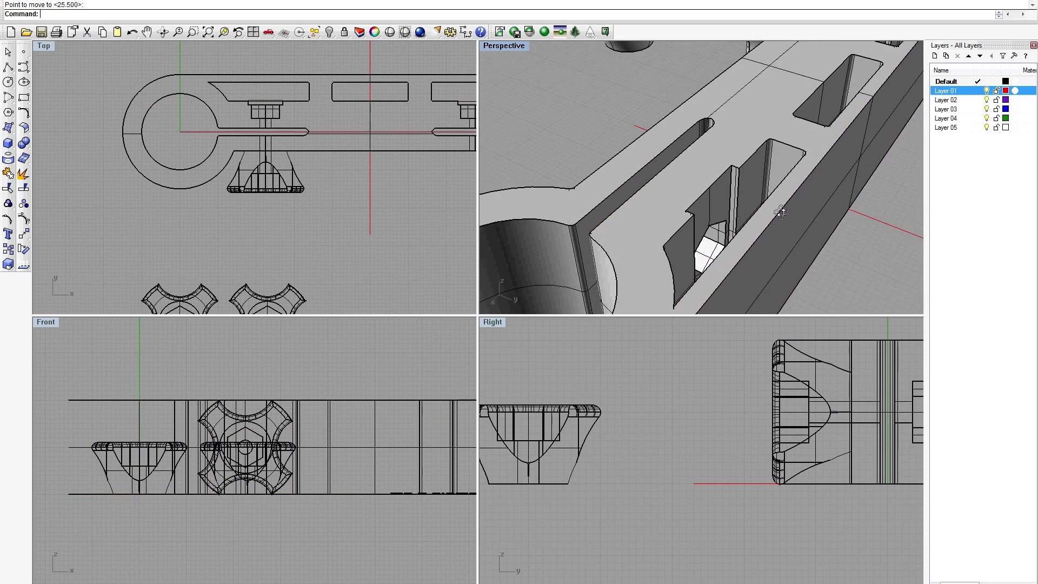
scroll(736, 211, "up", 2)
mouse_move(736, 211)
right_mouse_down()
mouse_move(747, 213)
mouse_move(751, 181)
mouse_move(728, 196)
right_mouse_up()
scroll(727, 196, "down", 8)
- Paste a copy of the slotted body, move it just below the two upright knobs in the Top view, and fine-tune its position
left_click(728, 196)
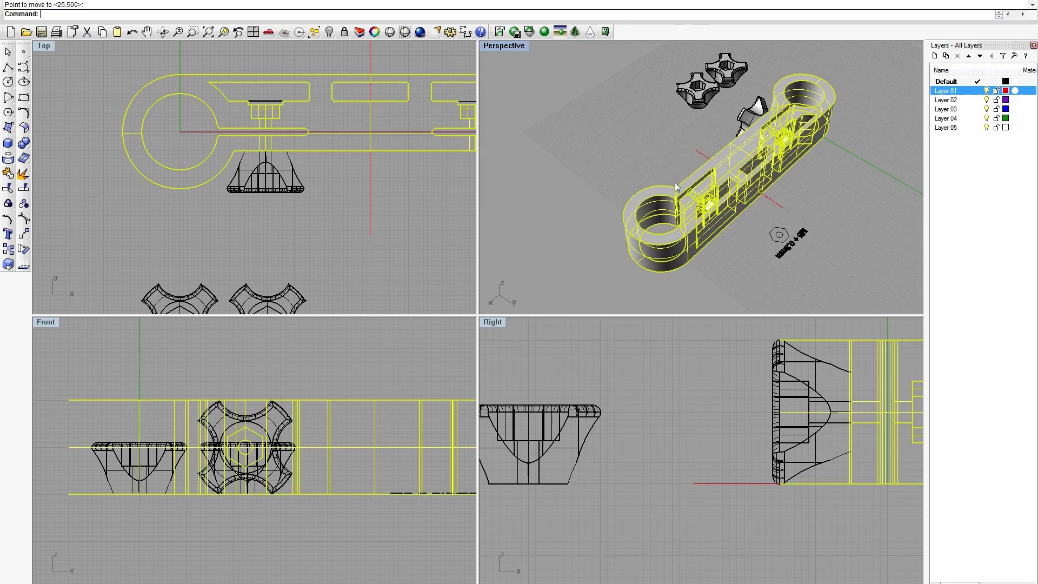
scroll(382, 184, "down", 6)
left_click(394, 174)
left_click(440, 142)
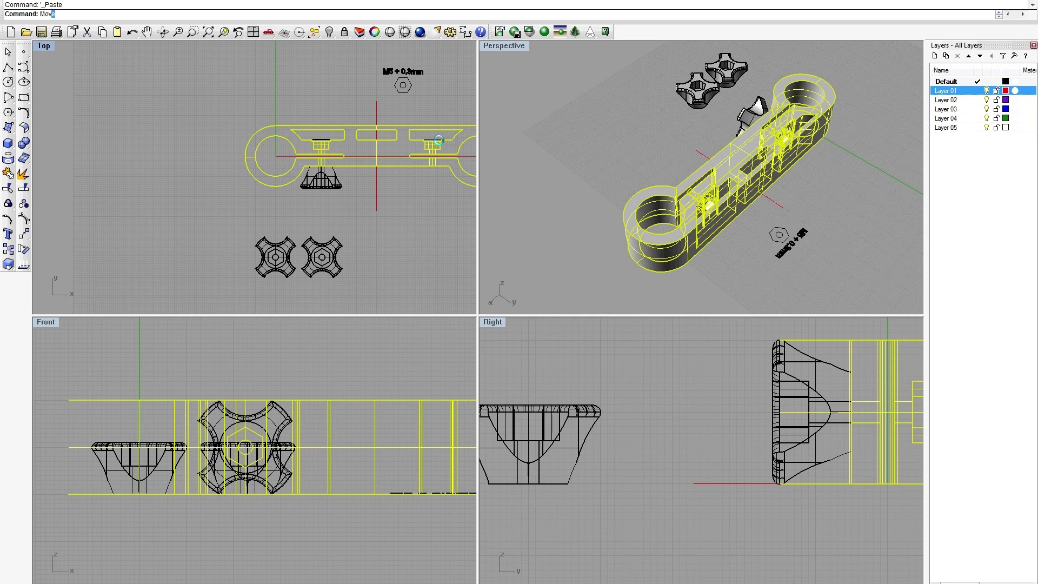
key("Return")
left_click(410, 197)
scroll(389, 186, "down", 7)
left_click(359, 261)
scroll(352, 219, "up", 8)
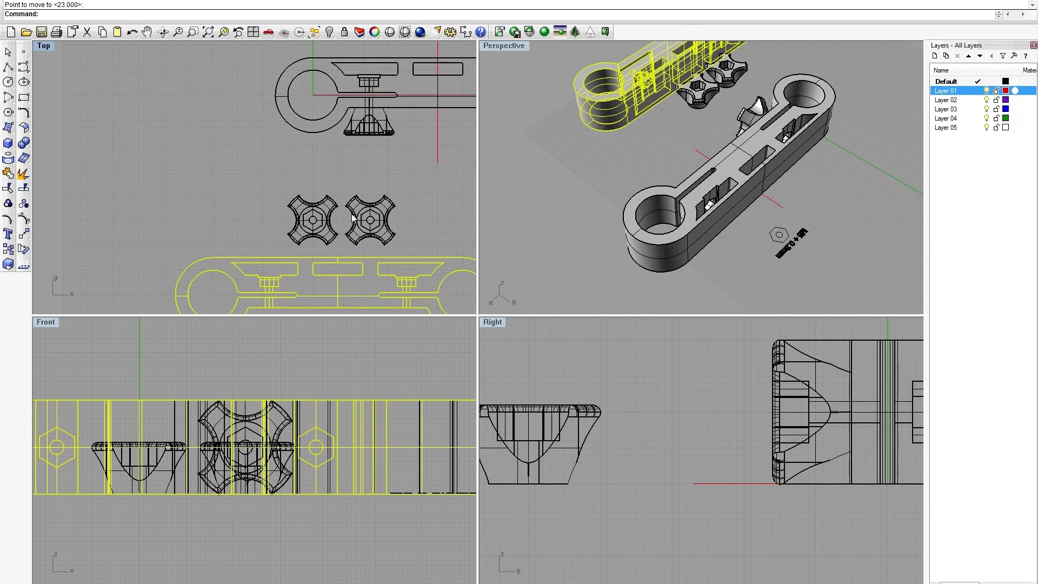
scroll(350, 247, "up", 6)
left_click_drag(351, 269, 361, 265)
scroll(346, 254, "down", 12)
key("Escape")
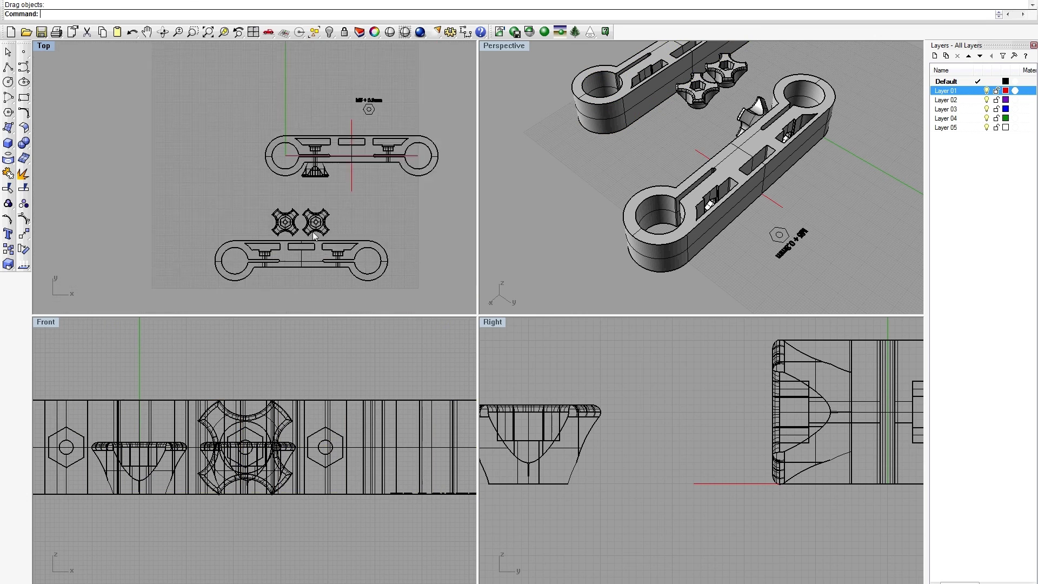
- Select the body copy and both upright knobs and export them to the Desktop as an STL file named STL_DSLRigtronic
right_click_drag(314, 232, 284, 211)
left_click_drag(318, 262, 232, 181)
left_click(11, 1)
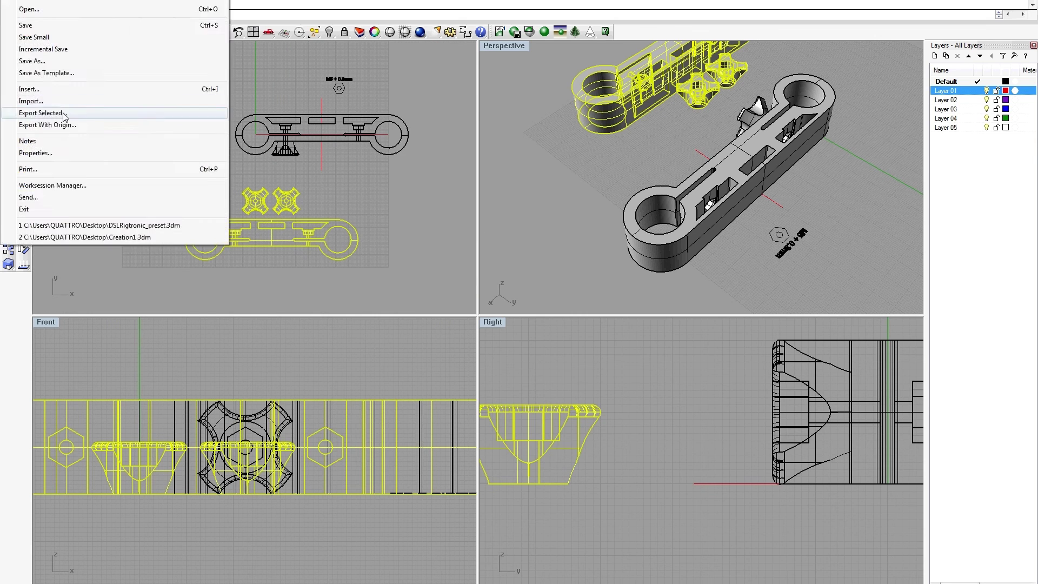
left_click(64, 117)
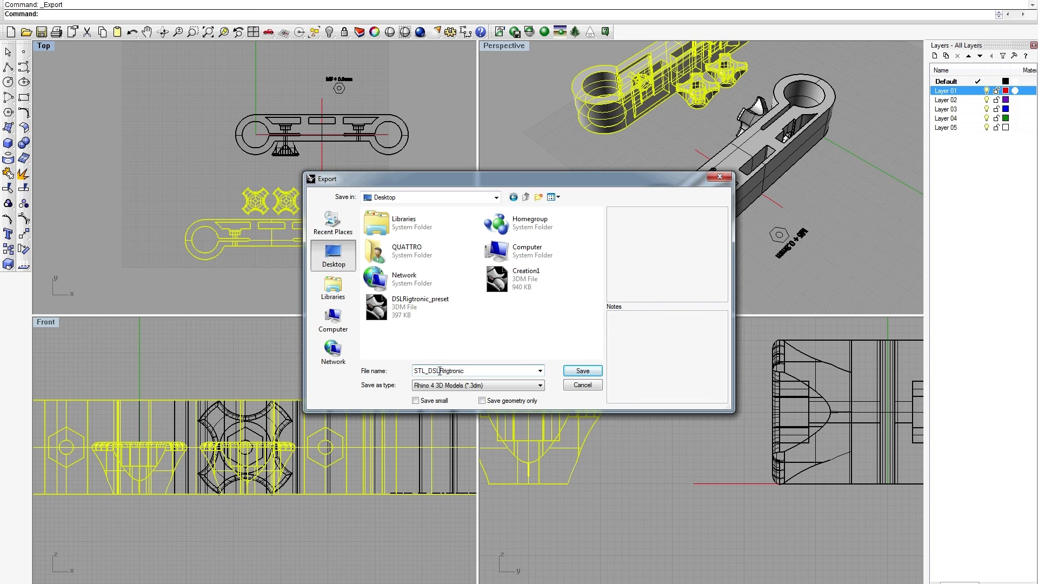
key("Tab")
key("s")
key("s")
key("s")
left_click(582, 373)
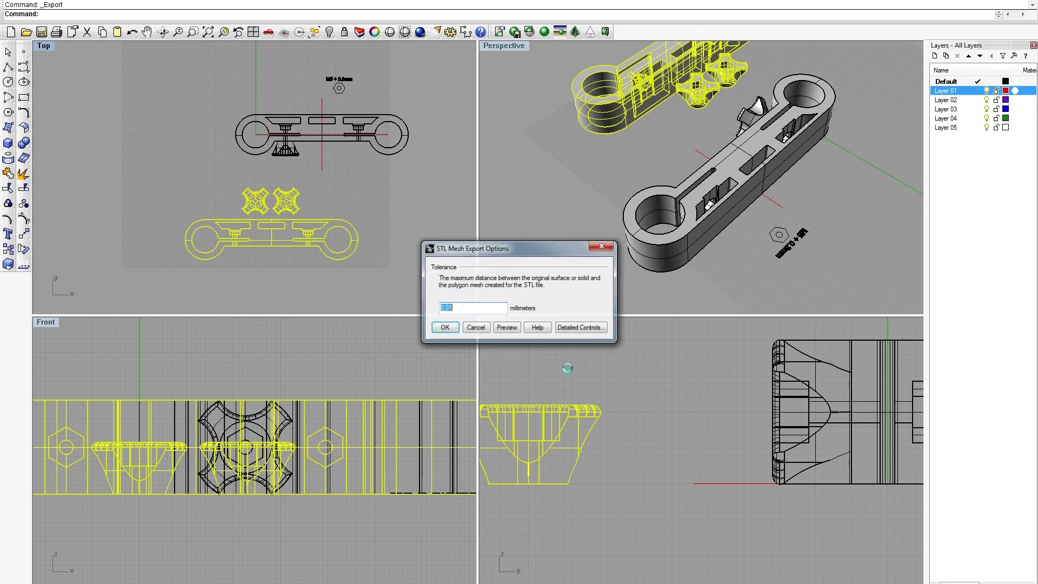
- Preview the export mesh with a 0.01 mm tolerance and finish the export as a binary STL including open objects
left_click(506, 327)
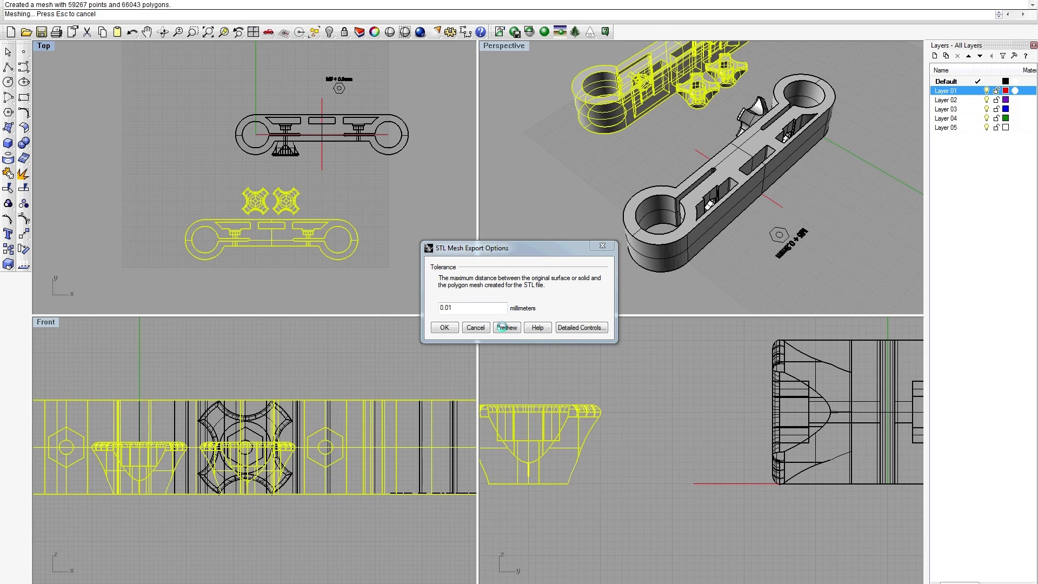
left_click(445, 328)
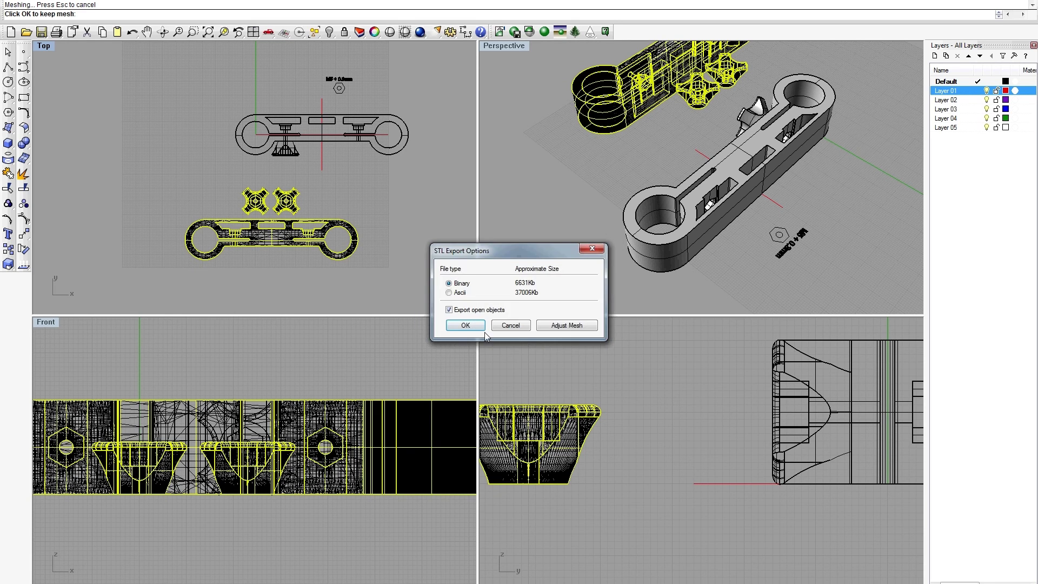
left_click(456, 325)
scroll(402, 239, "up", 3)
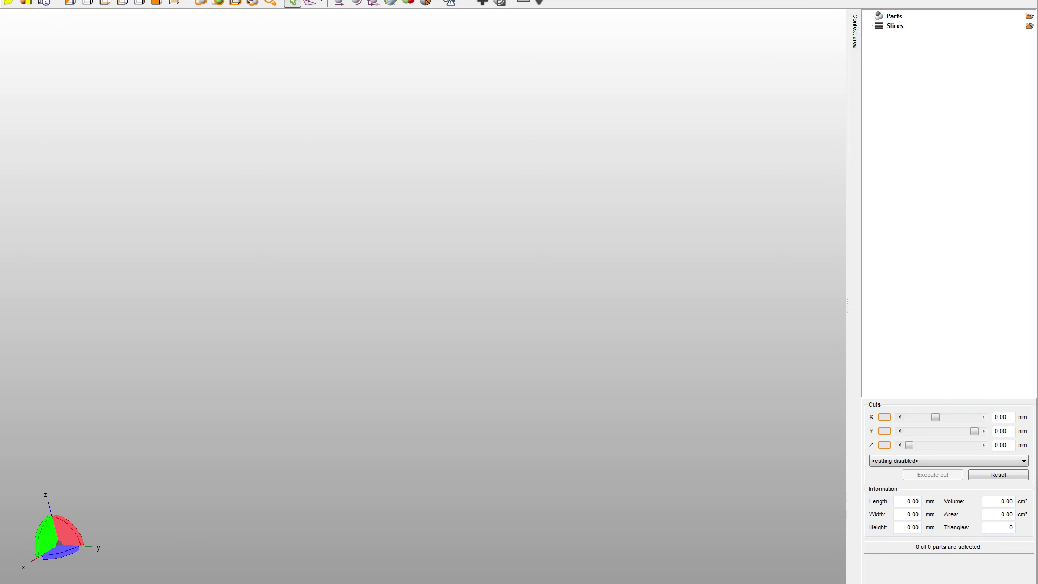
- Switch to netfabb and open the STL_DSLRrigtronic_01 file from the Desktop
left_click(8, 0)
left_click(47, 22)
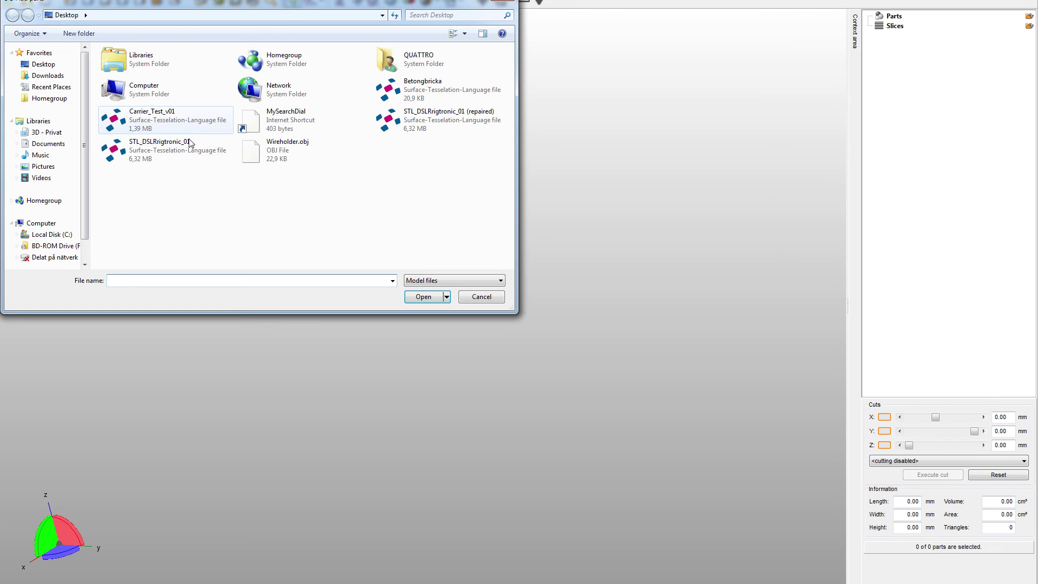
double_click(165, 146)
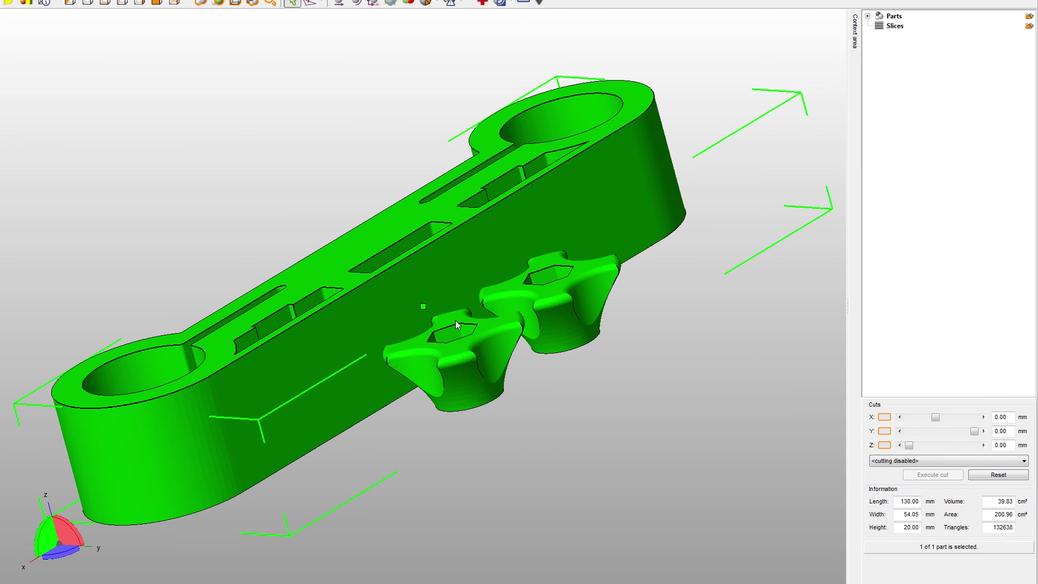
- Run the Default repair on the imported part and apply it, removing the old part
right_click_drag(455, 320, 696, 547)
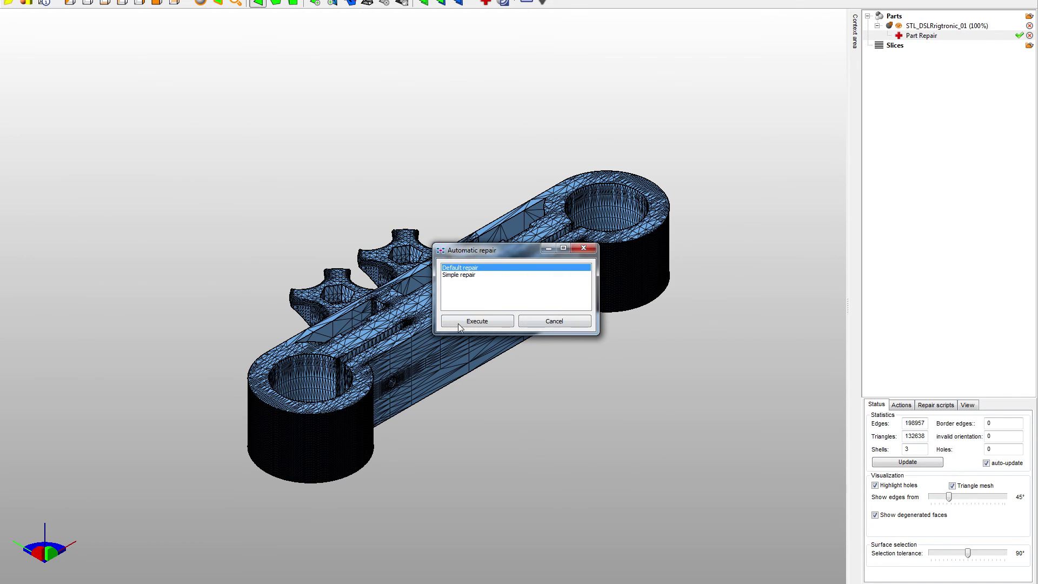
left_click(472, 321)
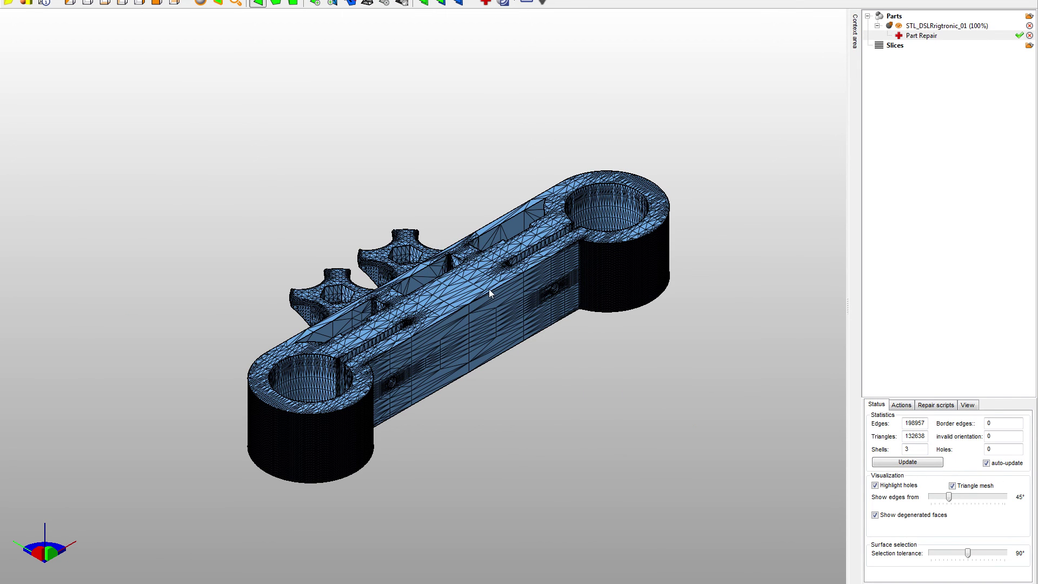
right_click_drag(487, 292, 487, 270)
left_click(1020, 35)
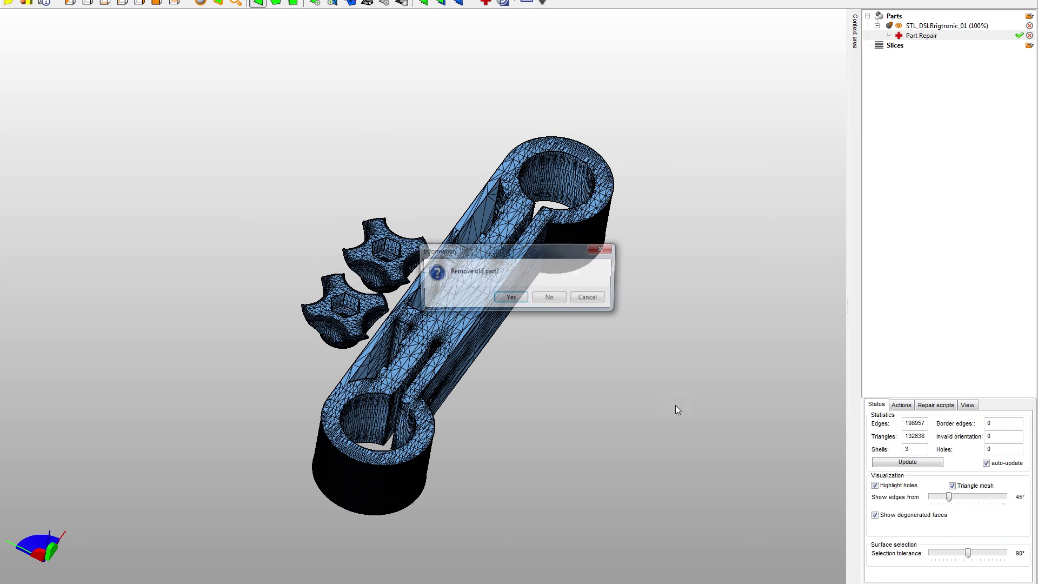
left_click(501, 300)
- Export the repaired part as an STL file
left_click(956, 26)
right_click(956, 26)
mouse_move(898, 79)
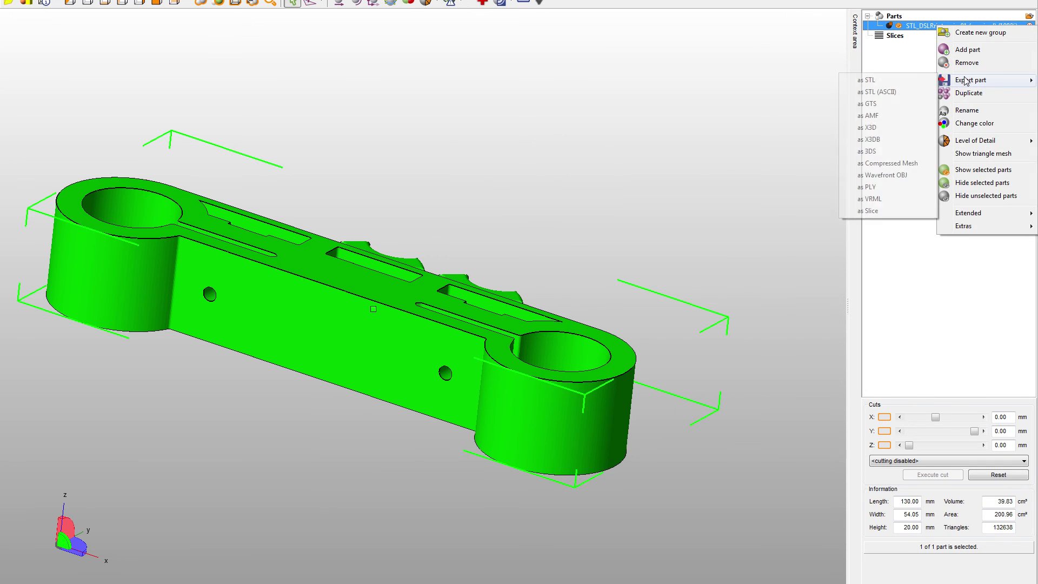
left_click(805, 85)
left_click(417, 298)
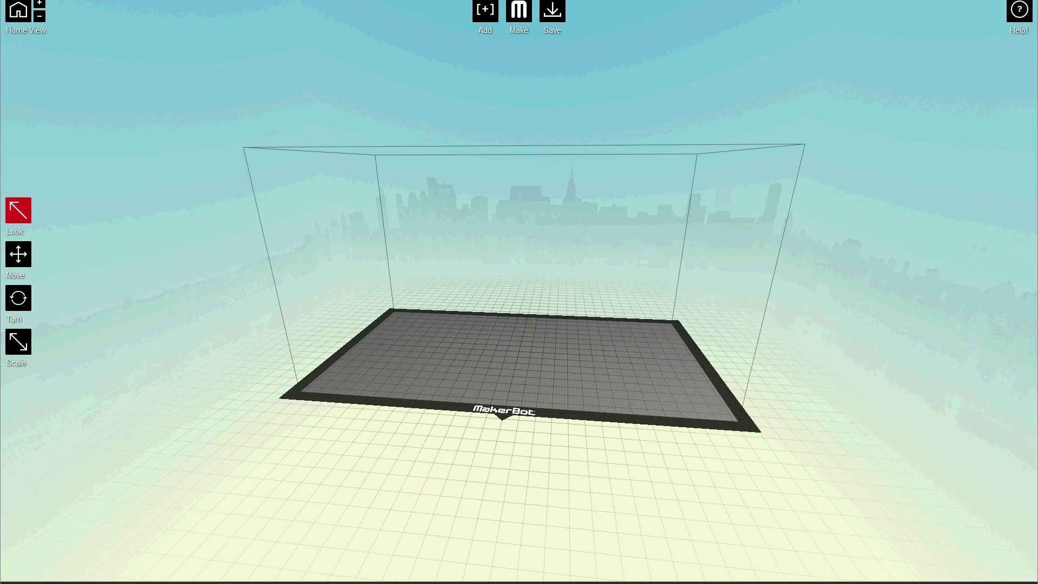
- Switch to MakerBot MakerWare and add the STL_DSLRrigtronic_01 model to the build plate
left_click(485, 10)
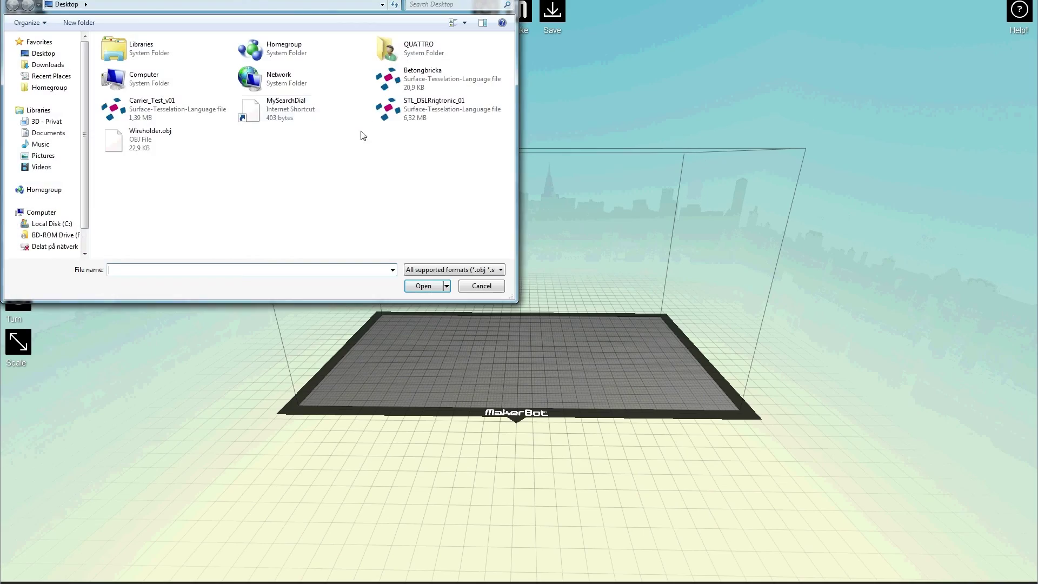
left_click(411, 114)
double_click(411, 113)
left_click(546, 307)
left_click_drag(627, 319, 513, 238)
scroll(587, 374, "up", 5)
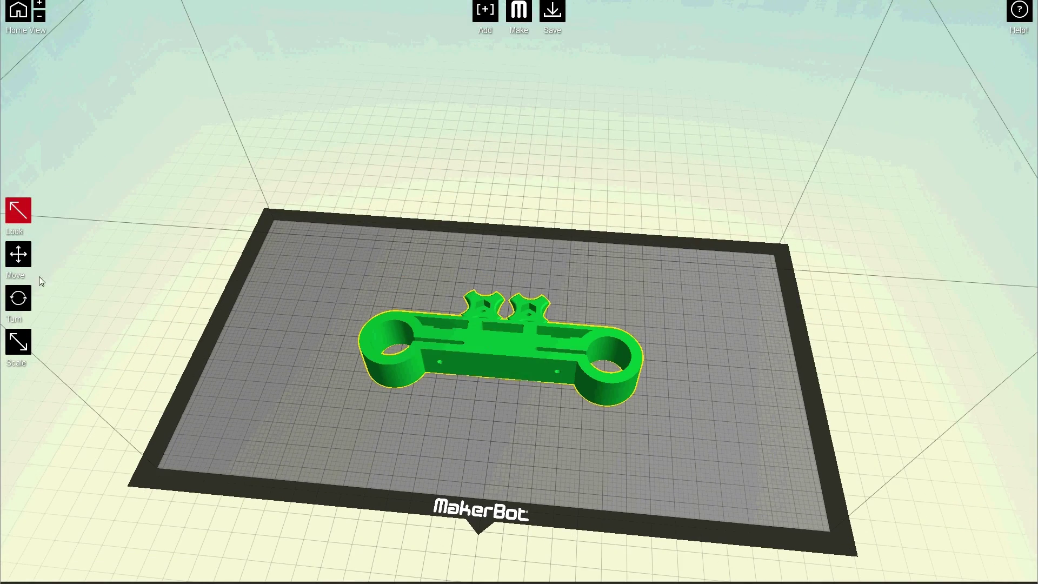
- Set up a file export for The Replicator 2 in MakerBot PLA at High resolution, 10% infill and 2 shells, with preview before printing
left_click(519, 26)
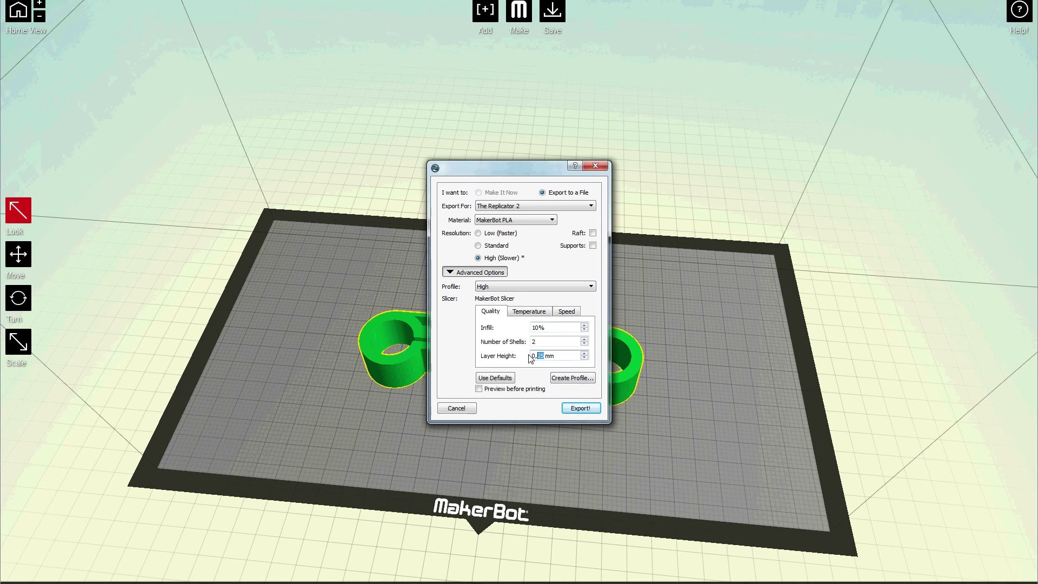
left_click(565, 312)
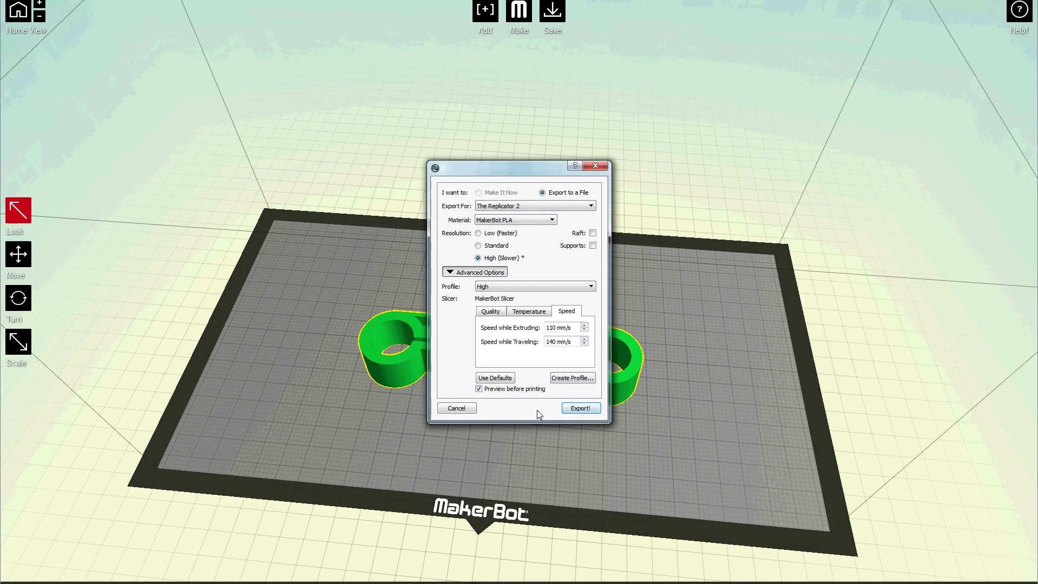
left_click(575, 411)
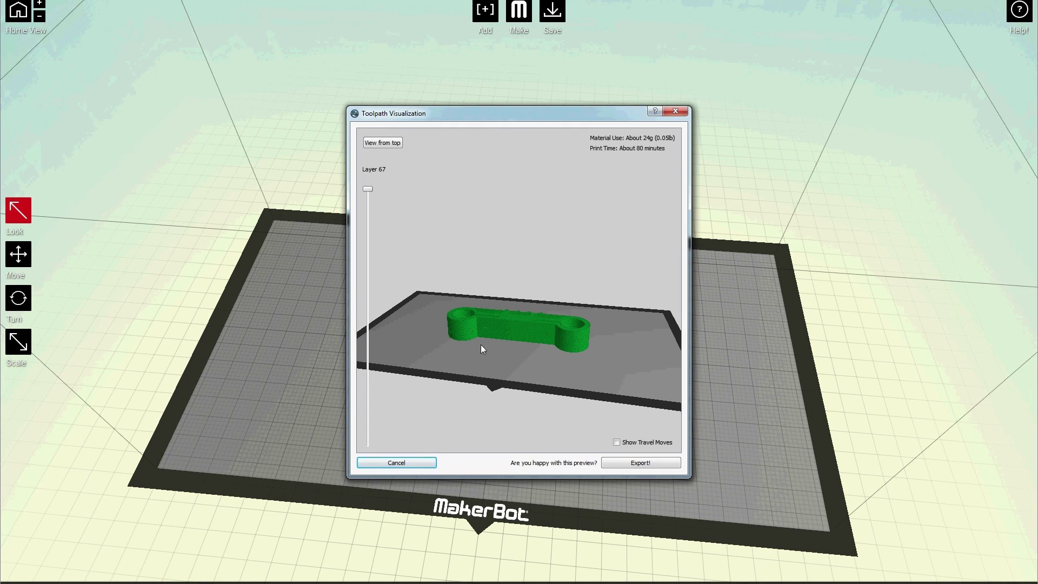
- Inspect the toolpath preview down to layer 9 and export the print file
left_click_drag(483, 349, 371, 410)
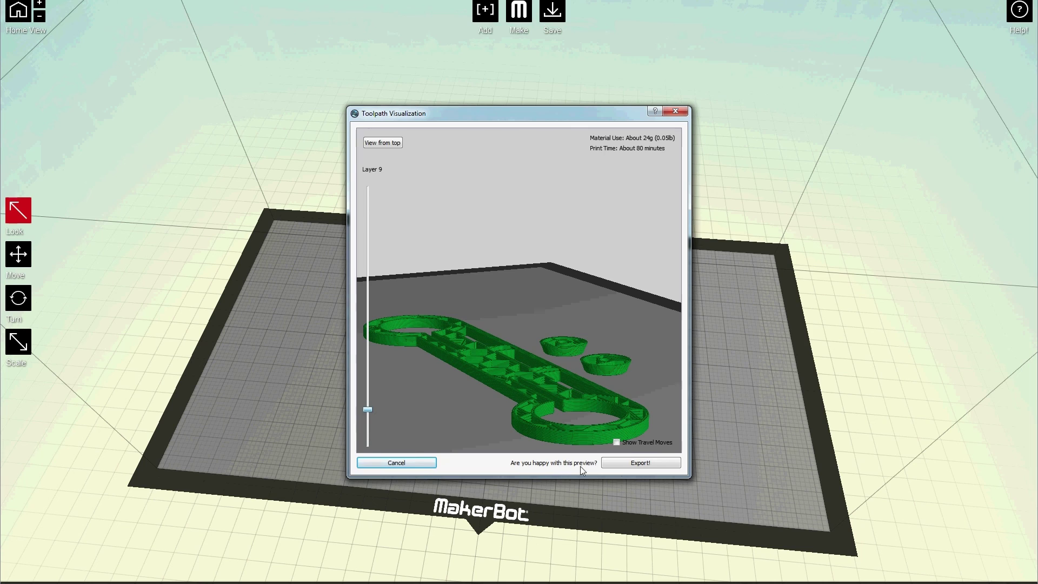
left_click(628, 462)
key("Return")
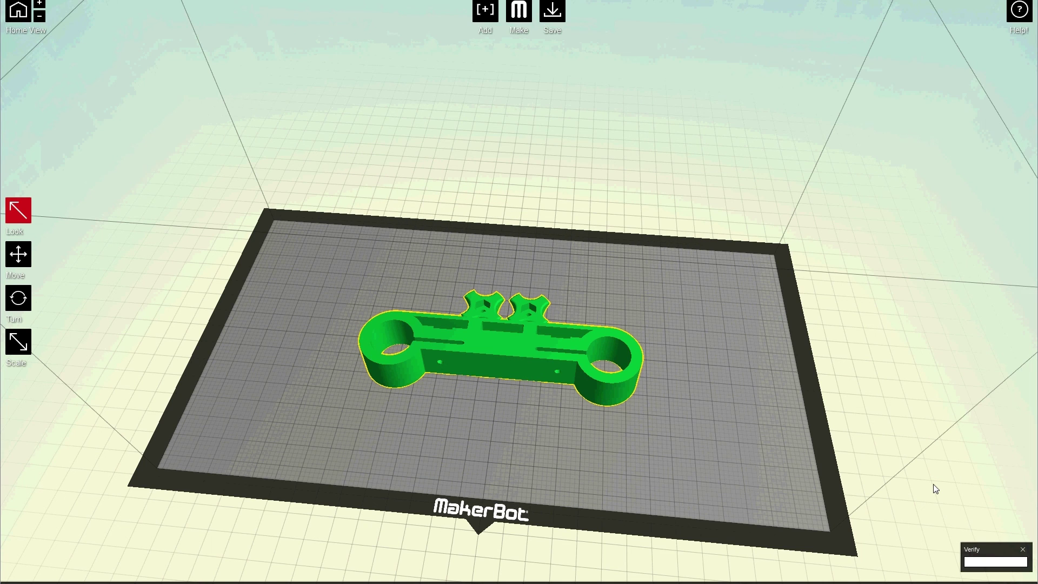